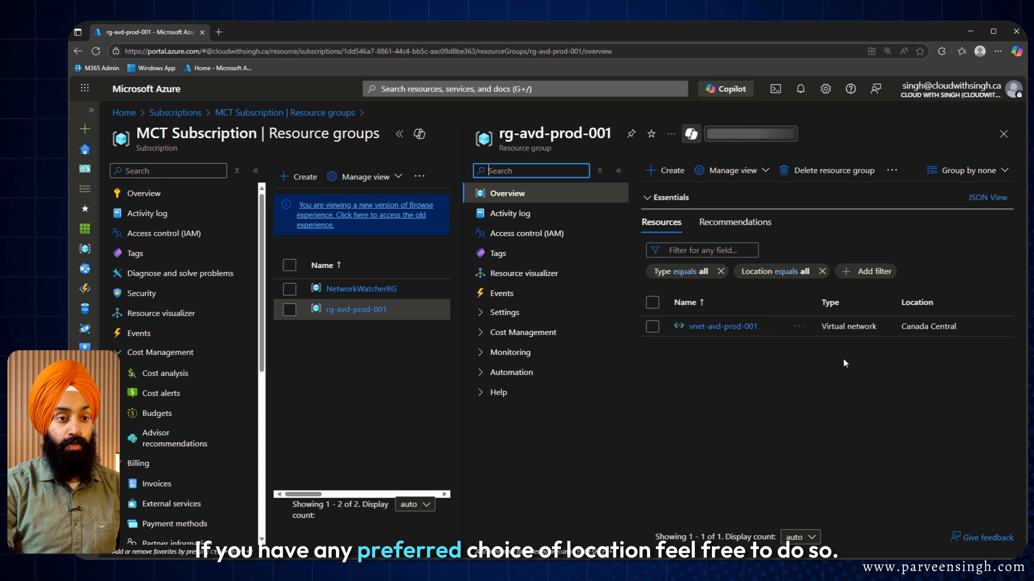
Step: Open the virtual network vnet-avd-prod-001 and examine its subnets
{"action": "left_click", "coordinate": [918, 328]}
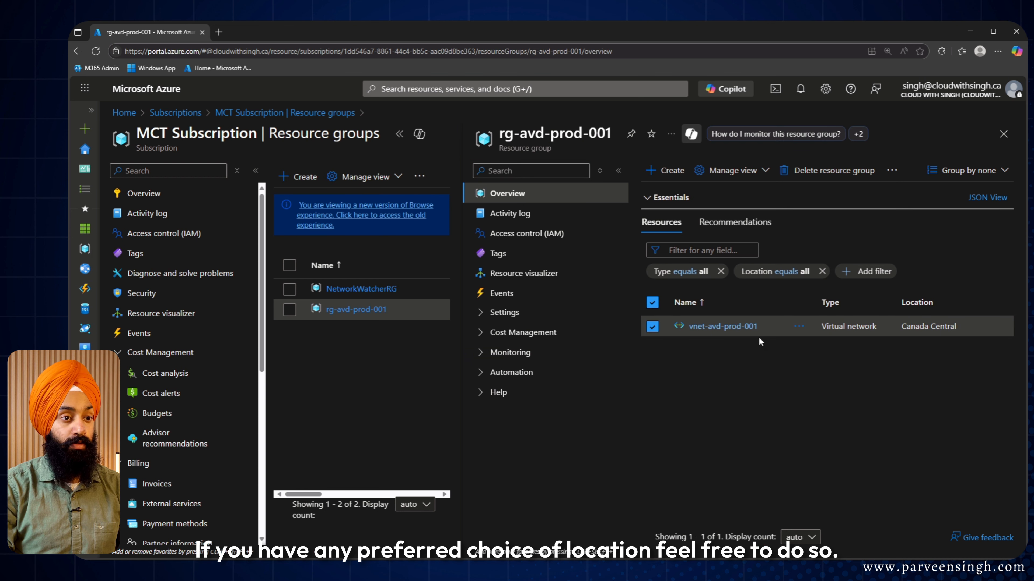
{"action": "left_click", "coordinate": [744, 327]}
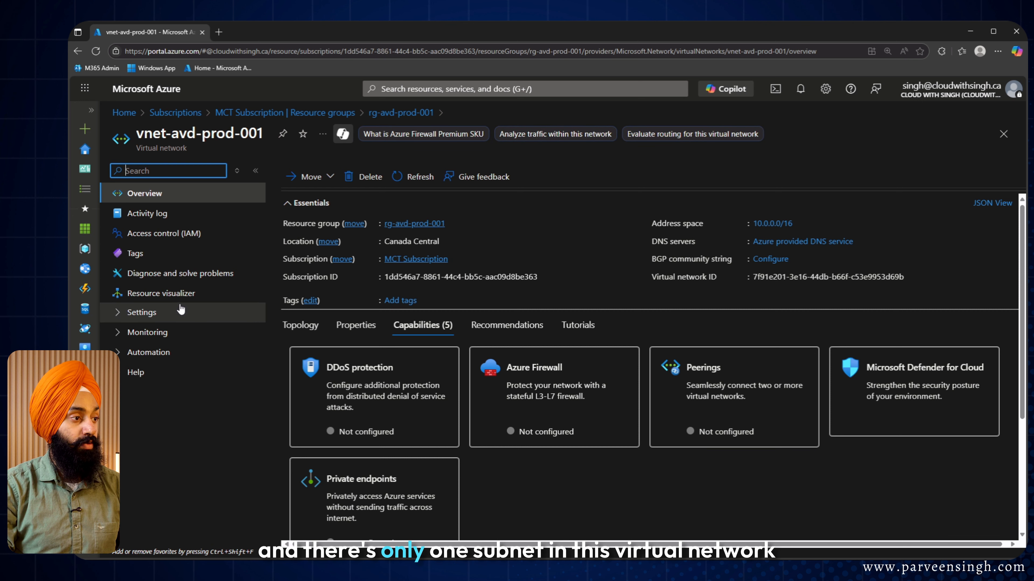
{"action": "left_click", "coordinate": [142, 312]}
{"action": "left_click", "coordinate": [157, 373]}
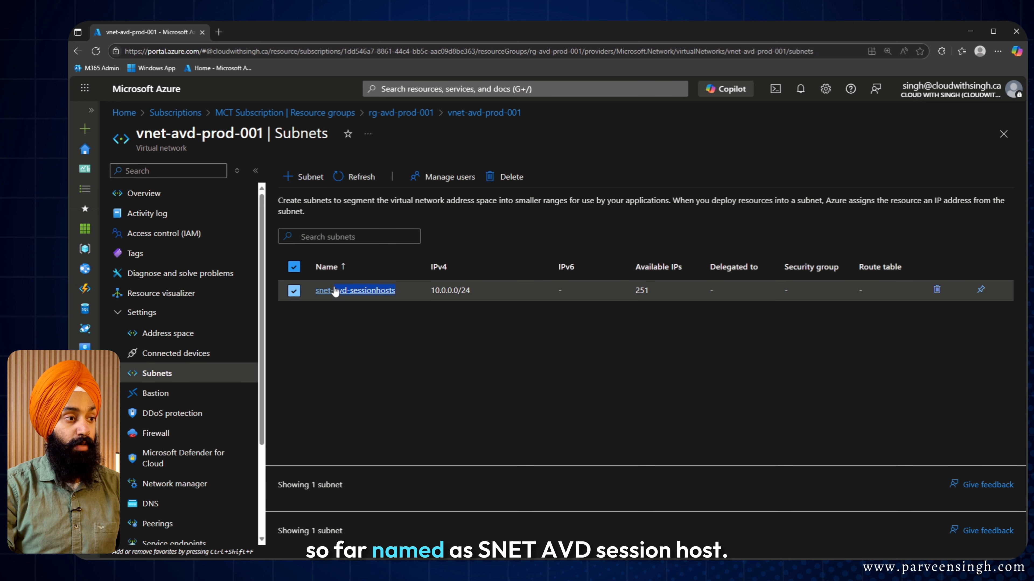
{"action": "left_click", "coordinate": [403, 294]}
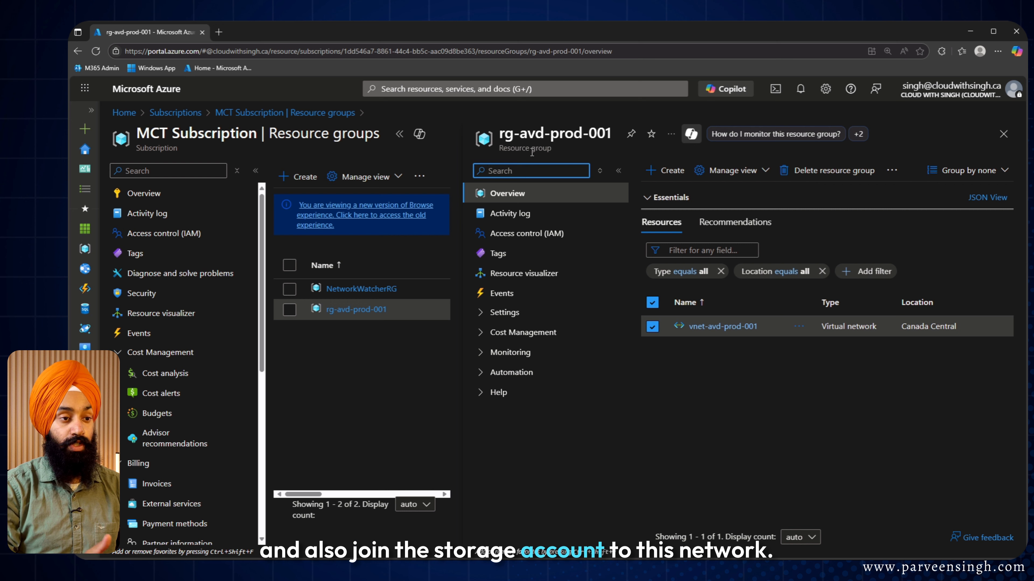
Step: Search the portal for "storage account" and open the Storage accounts service to begin creating one
{"action": "left_click", "coordinate": [490, 88]}
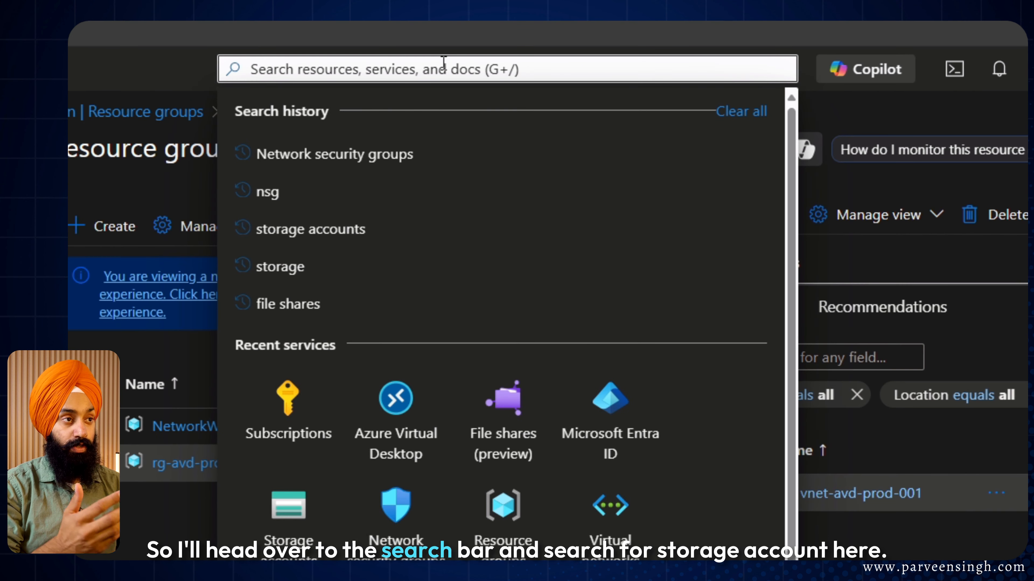
{"action": "type", "text": "sto"}
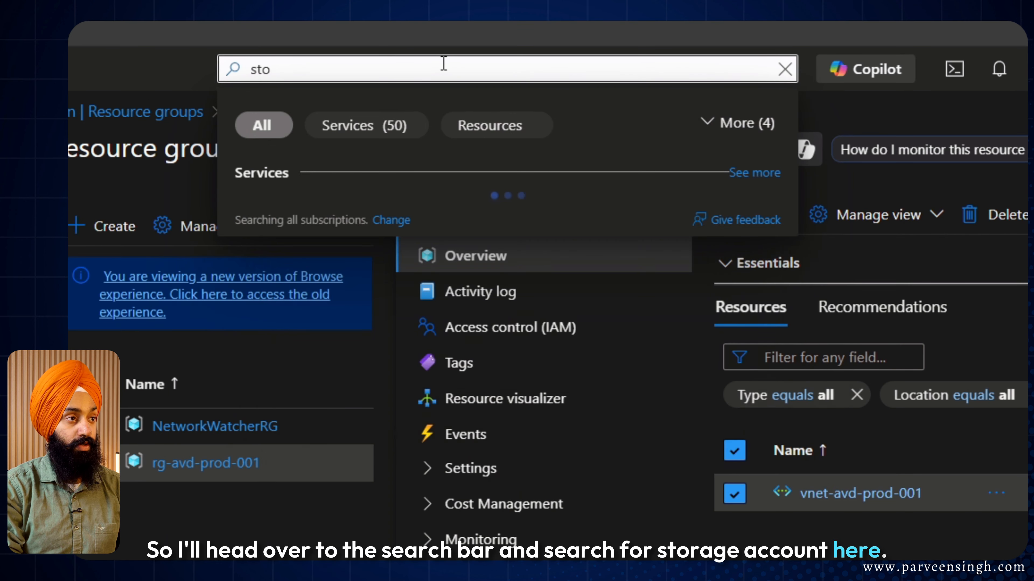
{"action": "type", "text": "rage account"}
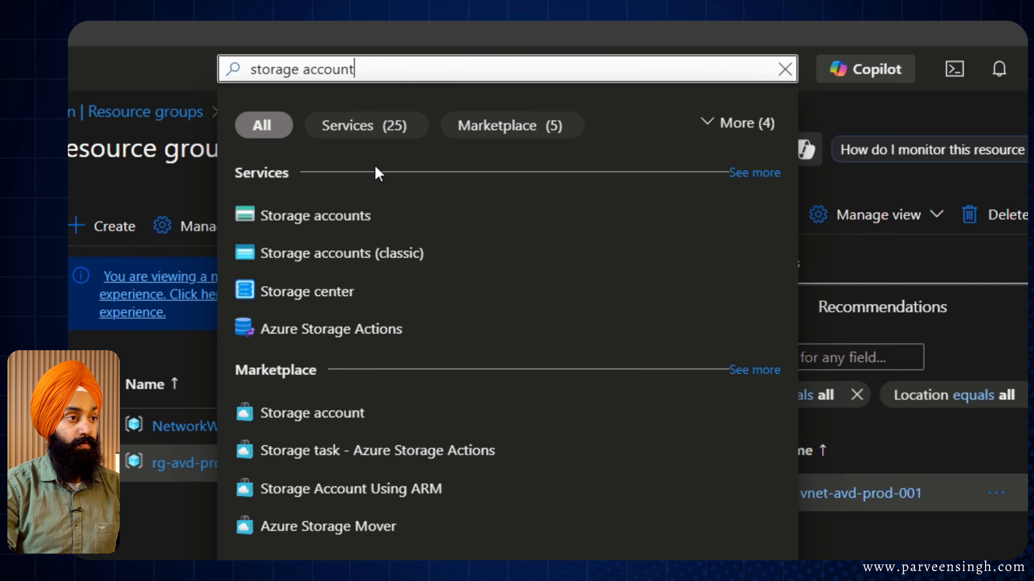
{"action": "left_click", "coordinate": [330, 218]}
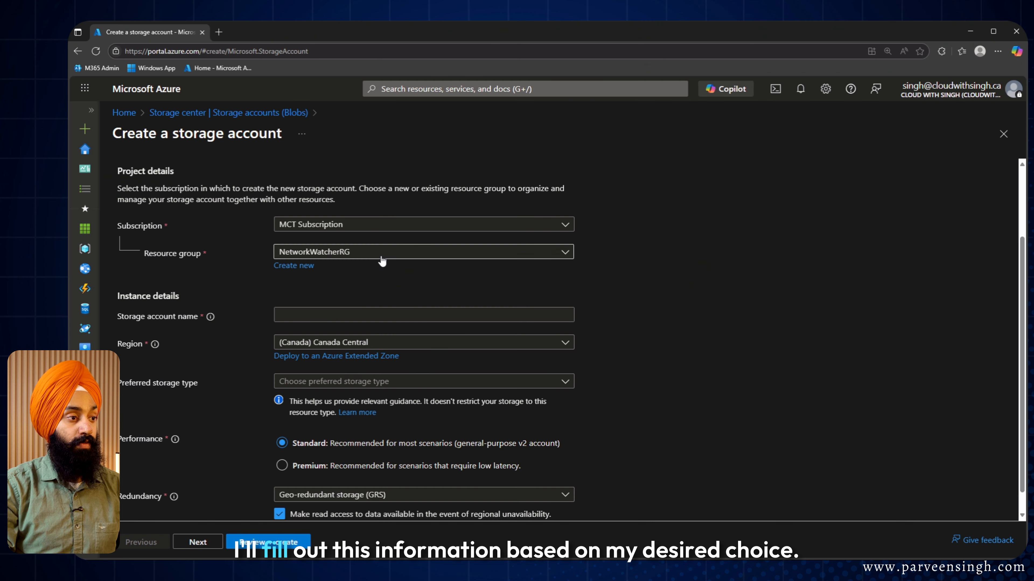
Step: Assign the new storage account to resource group rg-avd-prod-001 and name it stavdfslogix001001
{"action": "left_click", "coordinate": [373, 256]}
{"action": "left_click", "coordinate": [335, 318]}
{"action": "left_click", "coordinate": [335, 315]}
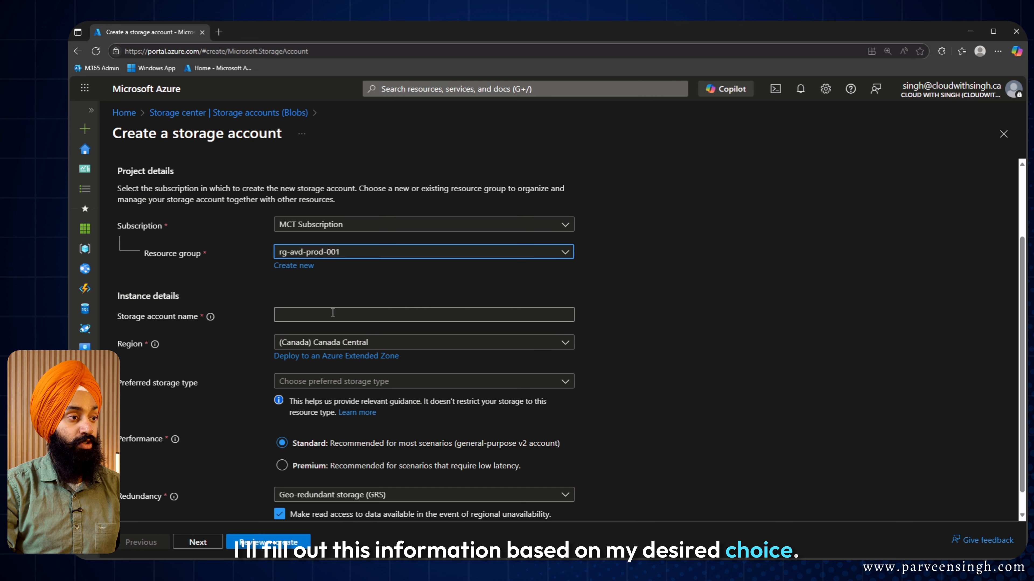
{"action": "key", "text": "alt+Tab"}
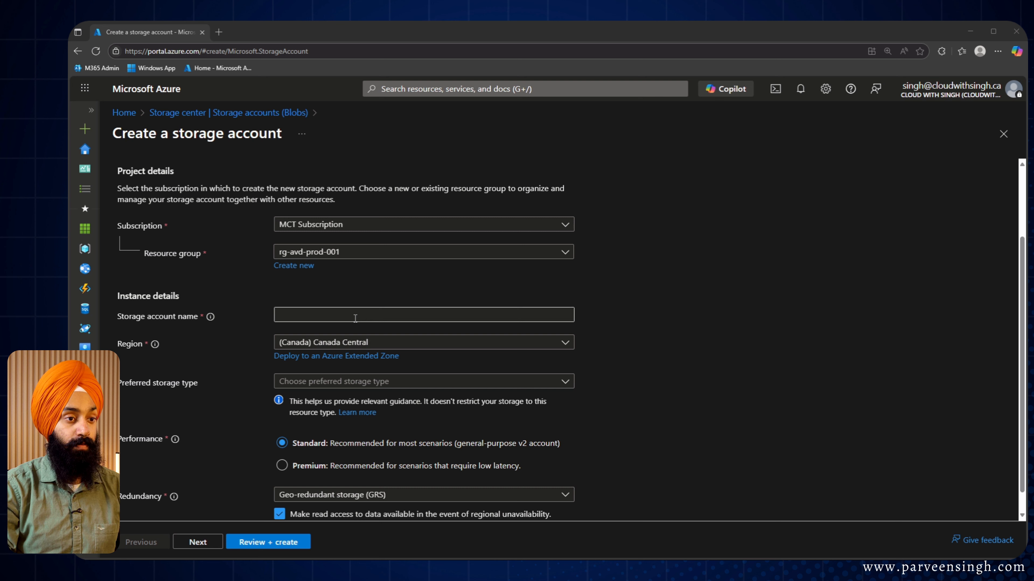
{"action": "left_click", "coordinate": [411, 310]}
{"action": "type", "text": "stavdfslogix001001"}
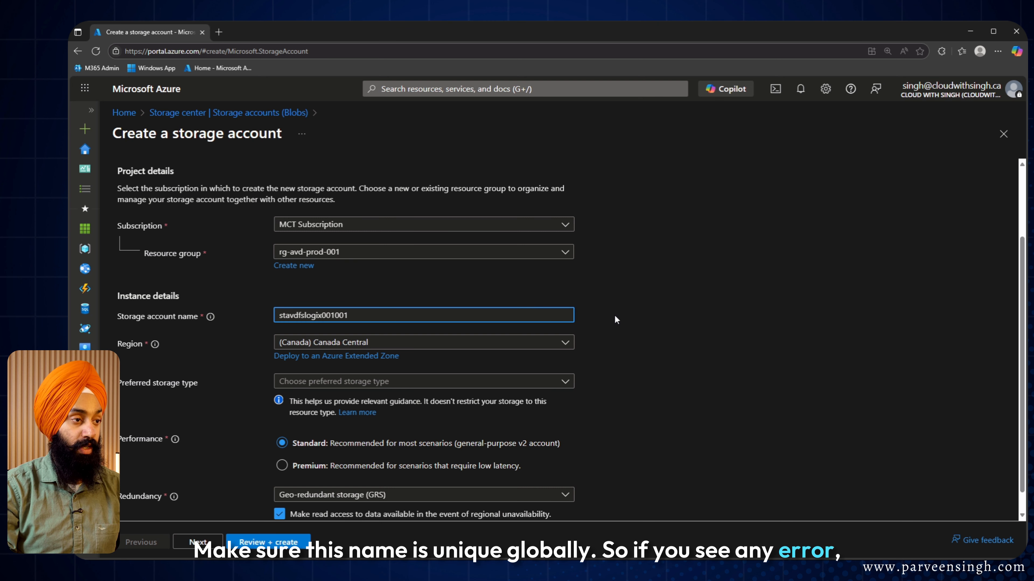
Step: Configure the storage account for Azure Files with Premium performance, keeping locally-redundant storage (LRS)
{"action": "scroll", "coordinate": [615, 316], "scroll_direction": "down", "scroll_amount": 1}
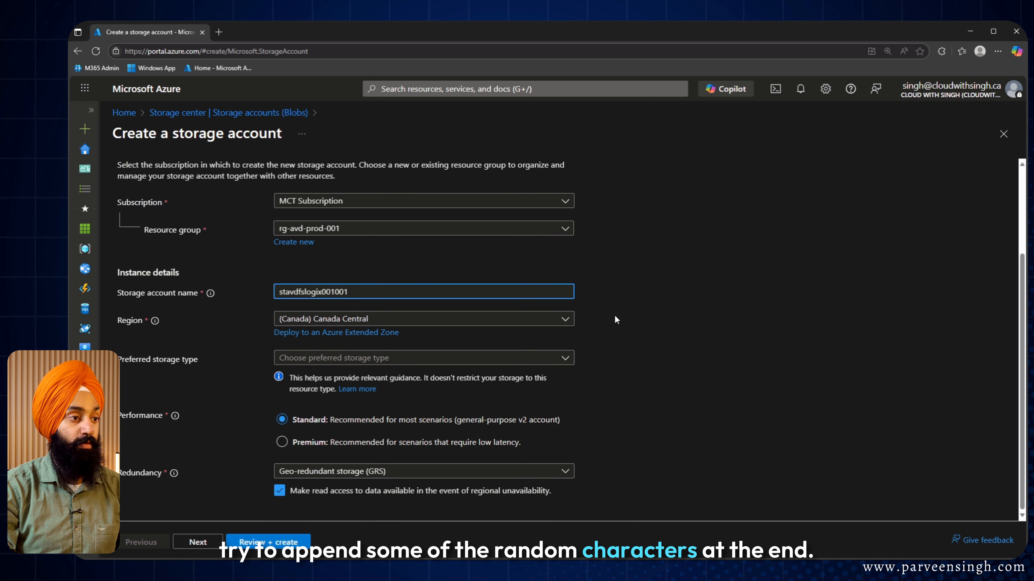
{"action": "left_click", "coordinate": [360, 358]}
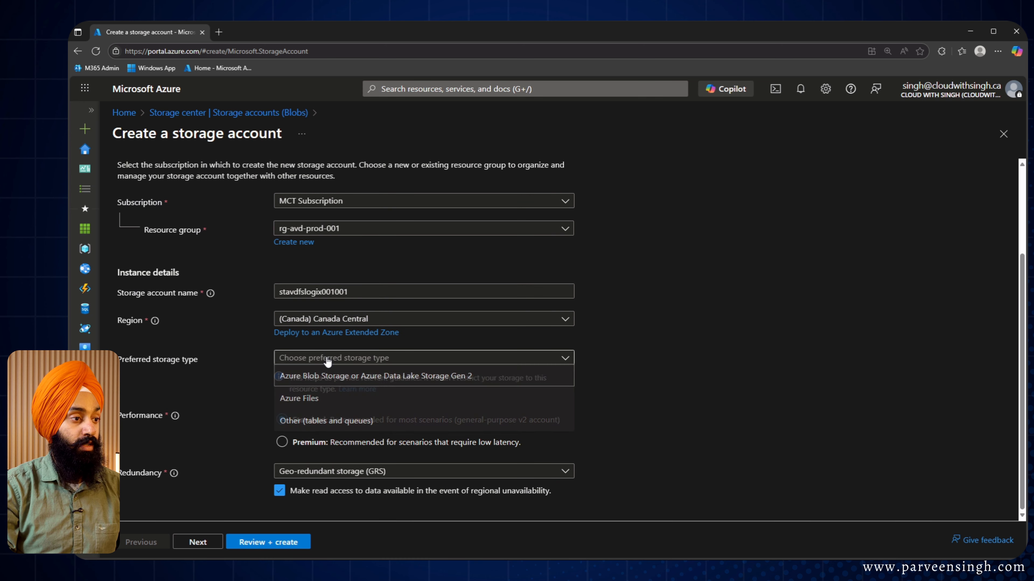
{"action": "left_click", "coordinate": [320, 401]}
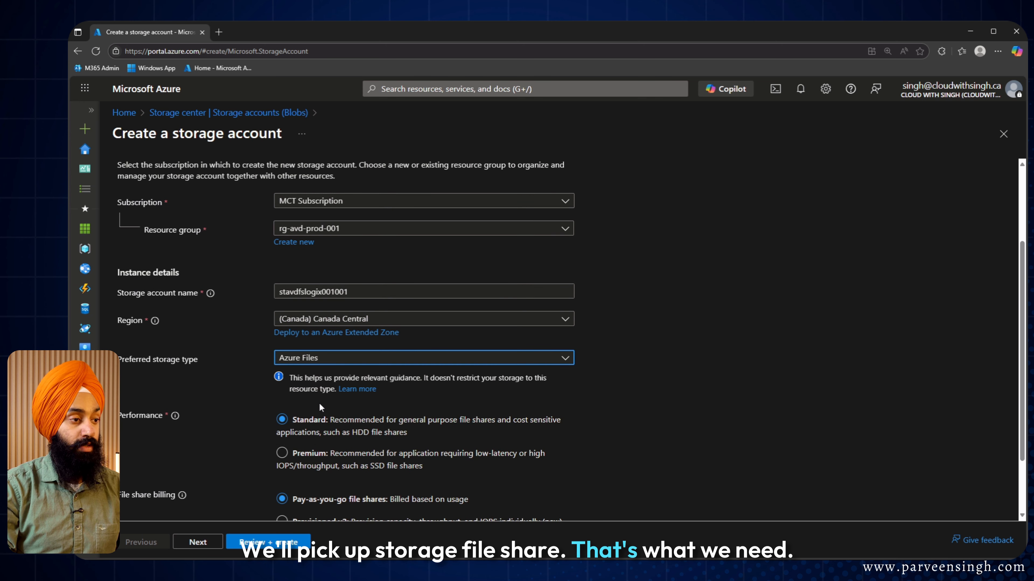
{"action": "scroll", "coordinate": [417, 405], "scroll_direction": "down", "scroll_amount": 3}
{"action": "left_click", "coordinate": [317, 376]}
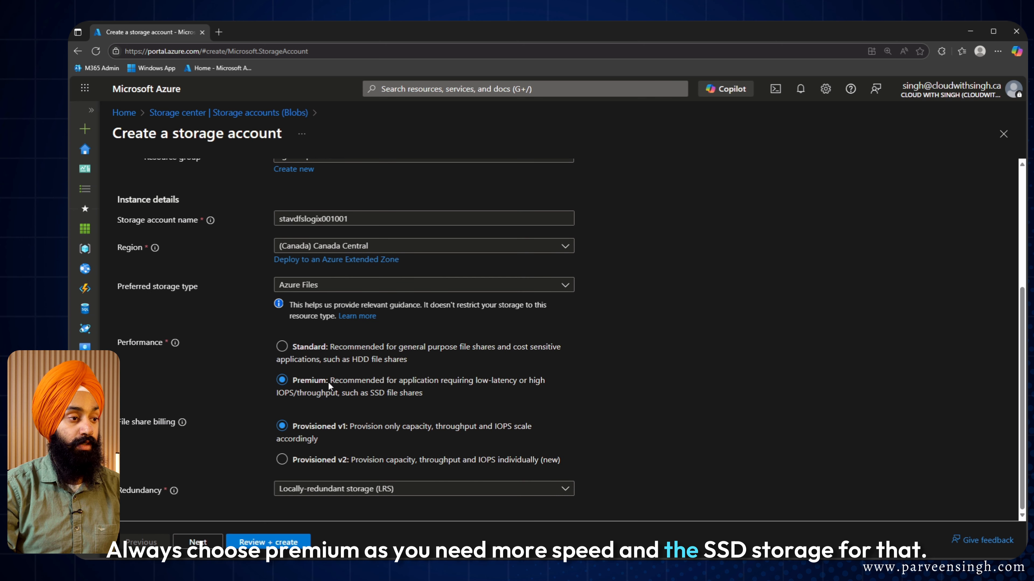
{"action": "left_click", "coordinate": [374, 489]}
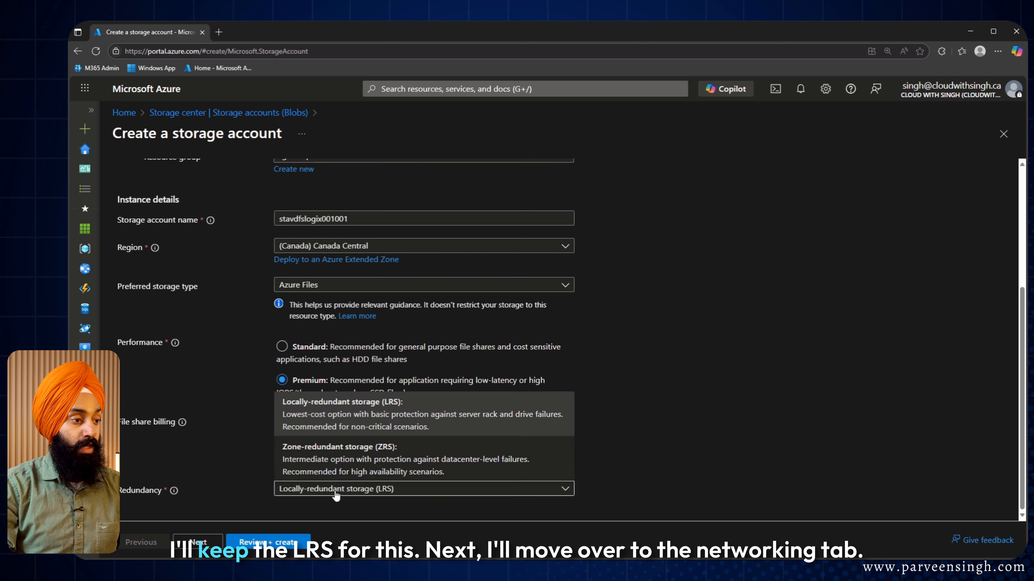
{"action": "left_click", "coordinate": [380, 490]}
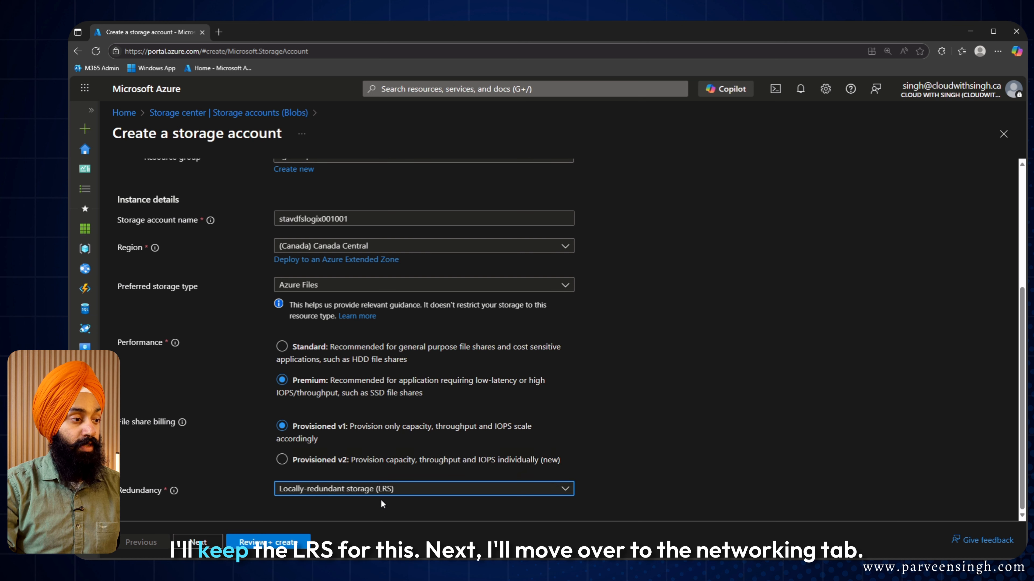
Step: In the networking settings, limit the public network access scope to selected virtual networks and IP addresses
{"action": "left_click", "coordinate": [215, 544]}
{"action": "left_click", "coordinate": [215, 543]}
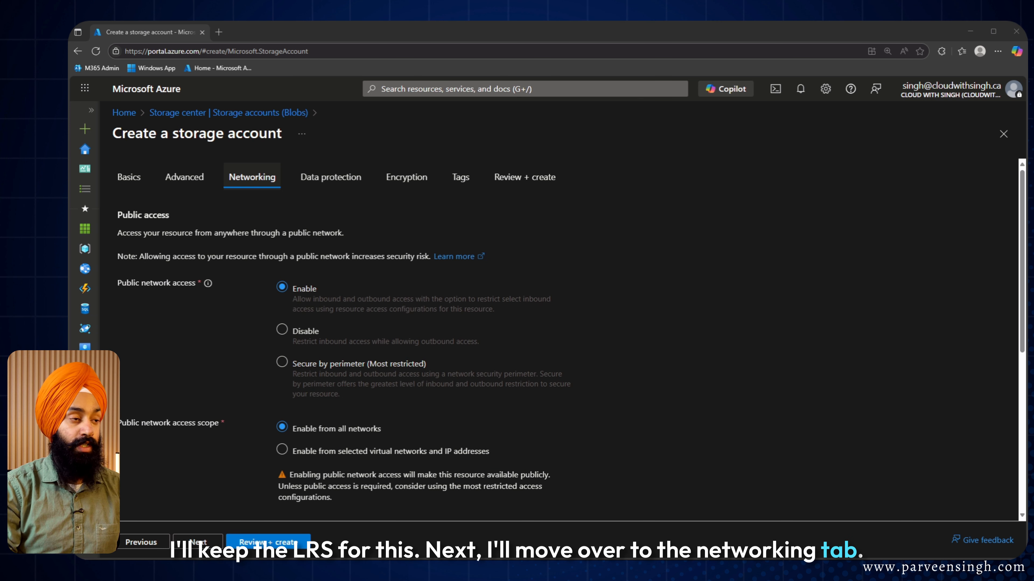
{"action": "scroll", "coordinate": [282, 287], "scroll_direction": "down", "scroll_amount": 4}
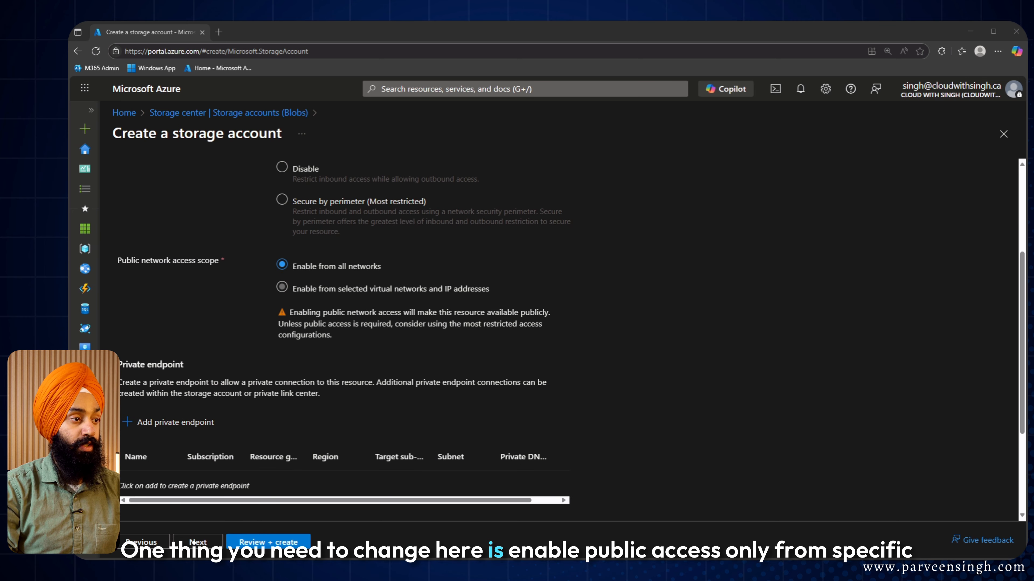
{"action": "left_click", "coordinate": [282, 287]}
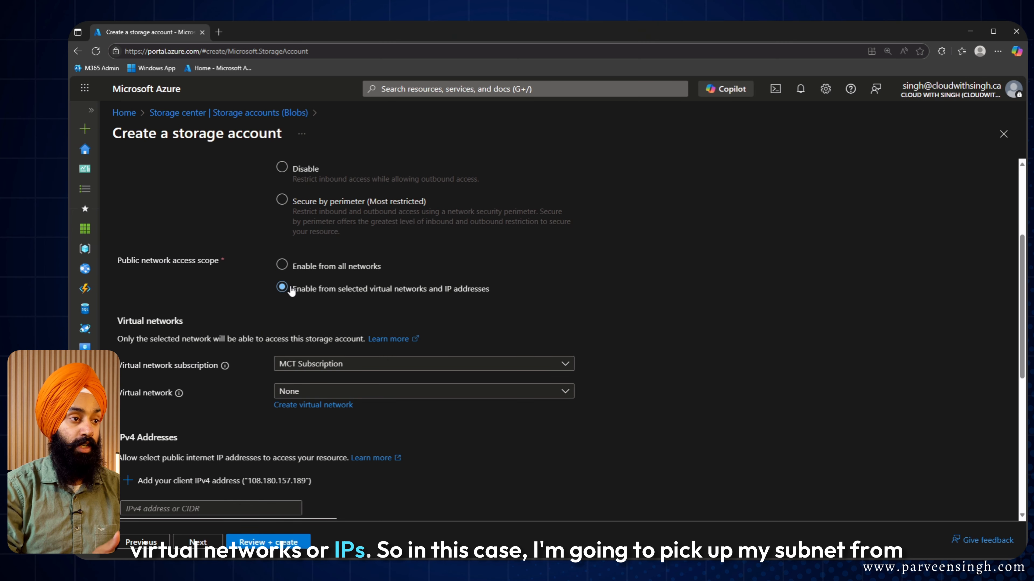
Step: Allow access from virtual network vnet-avd-prod-001 with subnet snet-avd-sessionhosts, and add the client IPv4 address
{"action": "scroll", "coordinate": [291, 291], "scroll_direction": "down", "scroll_amount": 2}
{"action": "left_click", "coordinate": [325, 309]}
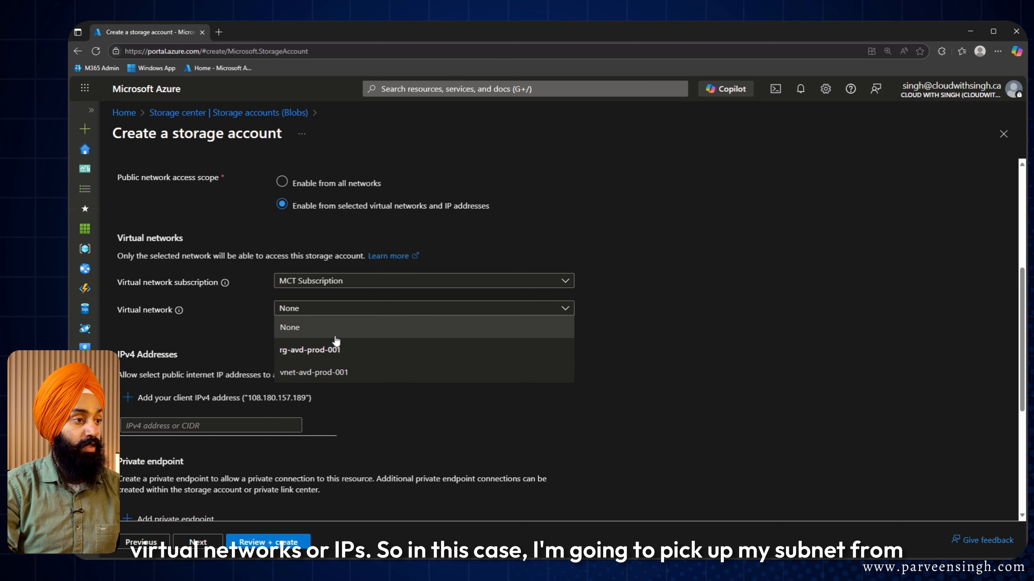
{"action": "left_click", "coordinate": [324, 372]}
{"action": "left_click", "coordinate": [377, 359]}
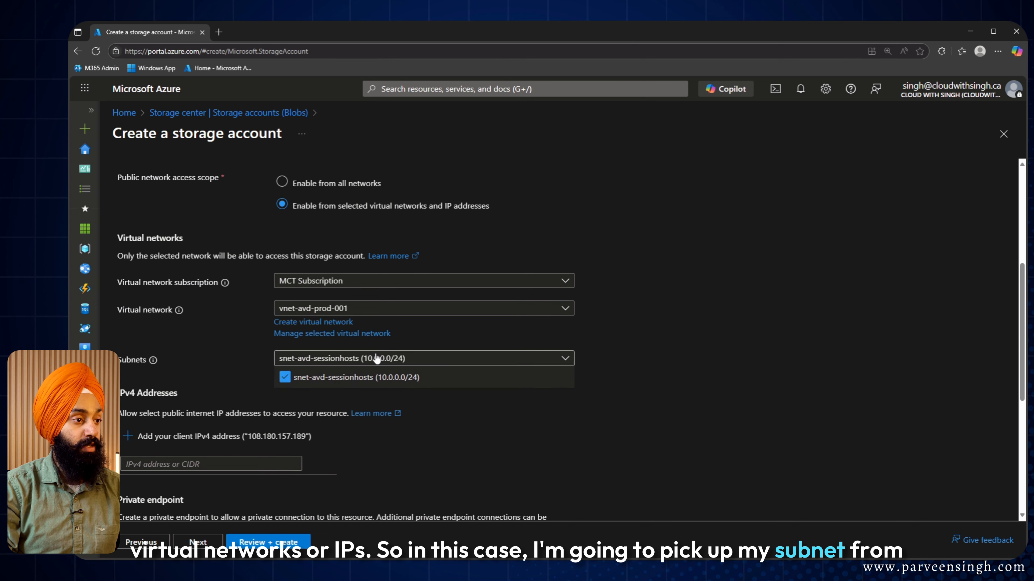
{"action": "left_click", "coordinate": [331, 380]}
{"action": "left_click", "coordinate": [361, 382]}
{"action": "scroll", "coordinate": [272, 395], "scroll_direction": "down", "scroll_amount": 3}
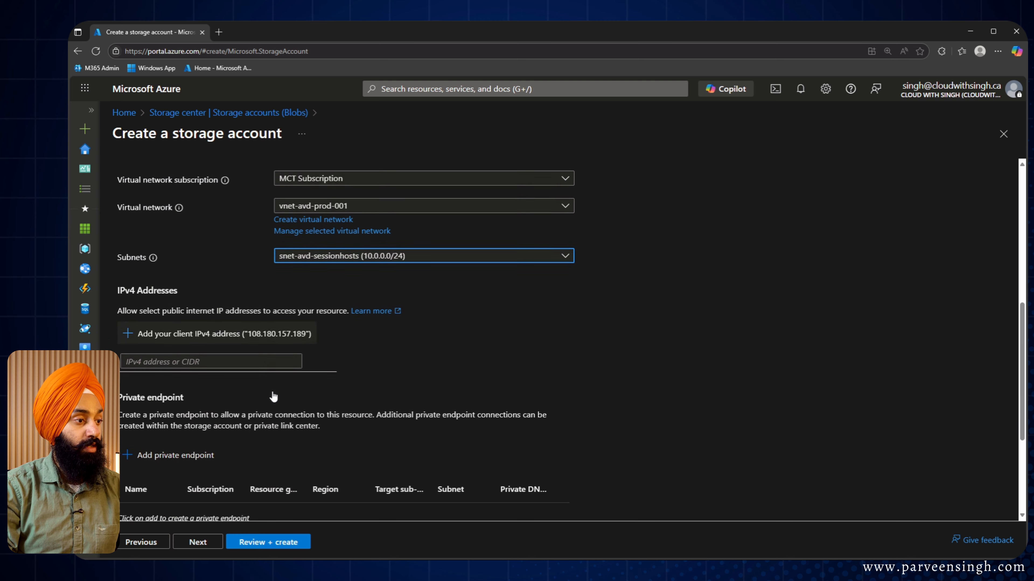
{"action": "left_click", "coordinate": [244, 327]}
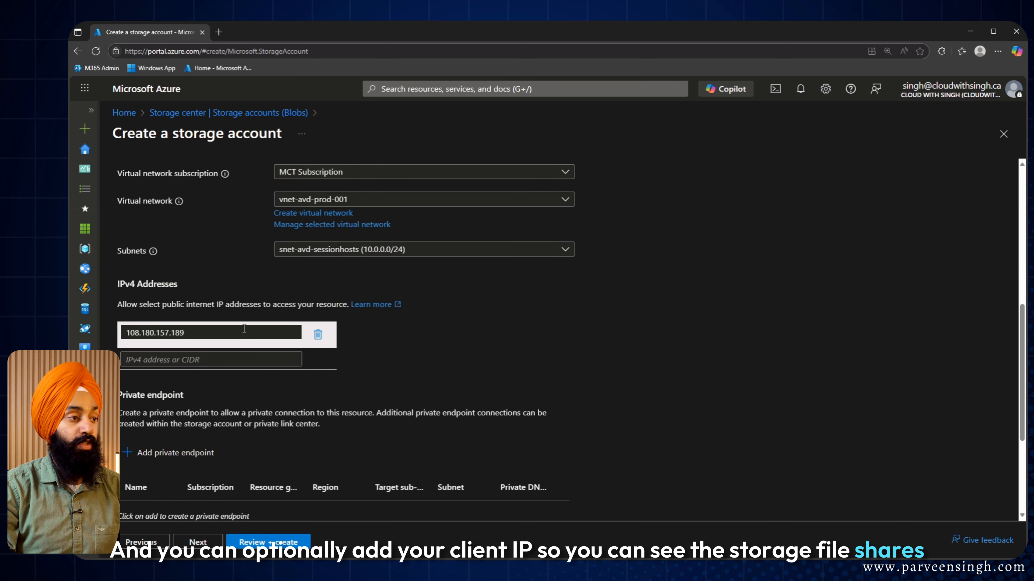
Step: Disable soft delete for file shares in the storage account's data protection settings
{"action": "left_click", "coordinate": [198, 542]}
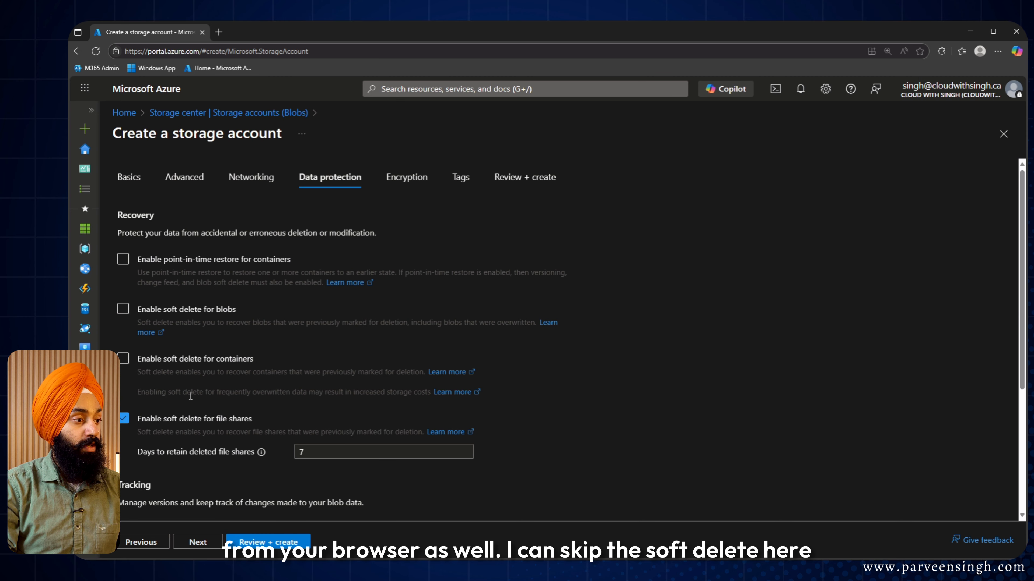
{"action": "left_click", "coordinate": [123, 419]}
{"action": "scroll", "coordinate": [226, 463], "scroll_direction": "down", "scroll_amount": 4}
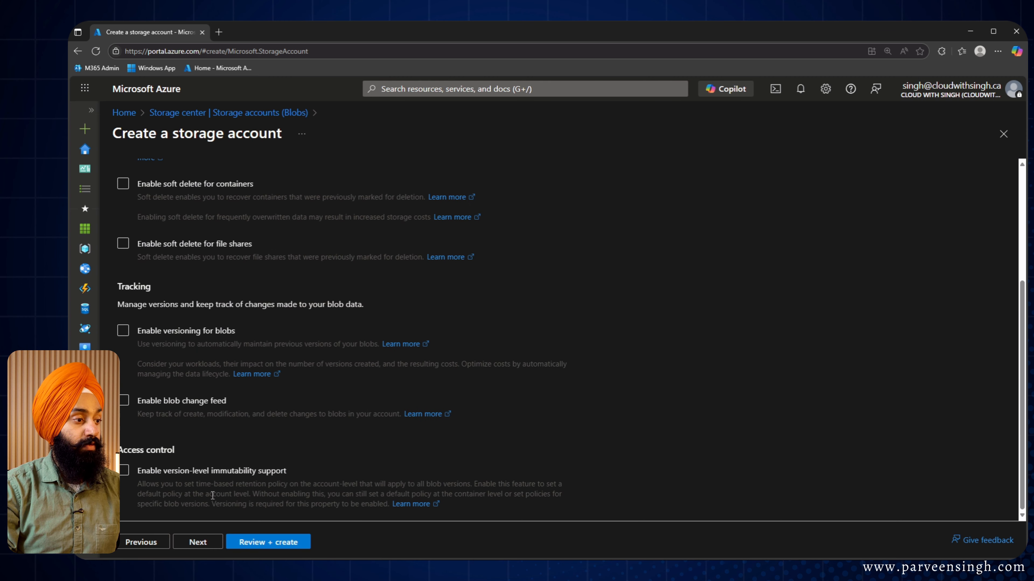
Step: Go to the configuration review and deploy the storage account
{"action": "left_click", "coordinate": [198, 542]}
{"action": "left_click", "coordinate": [525, 179]}
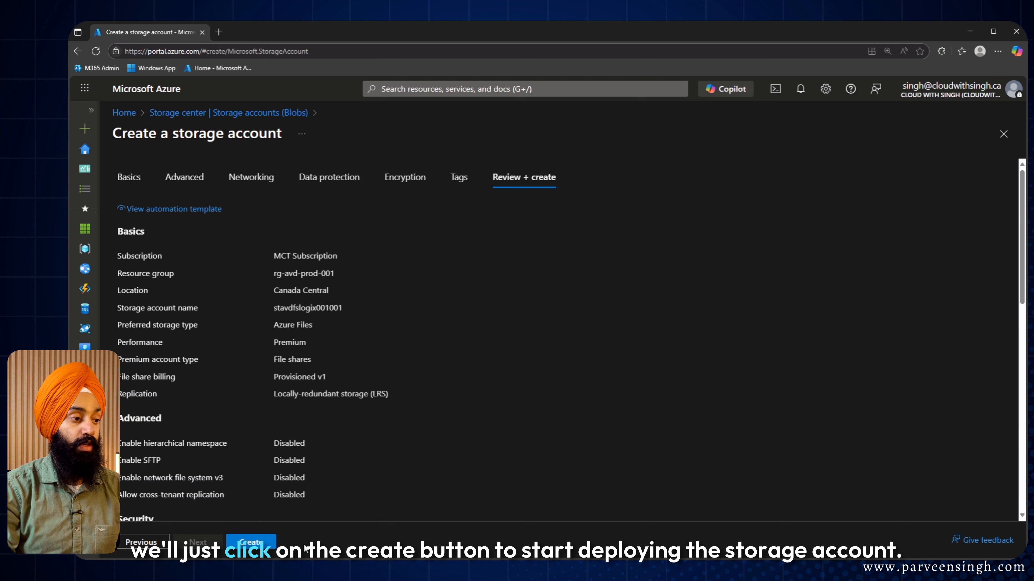
{"action": "left_click", "coordinate": [250, 542]}
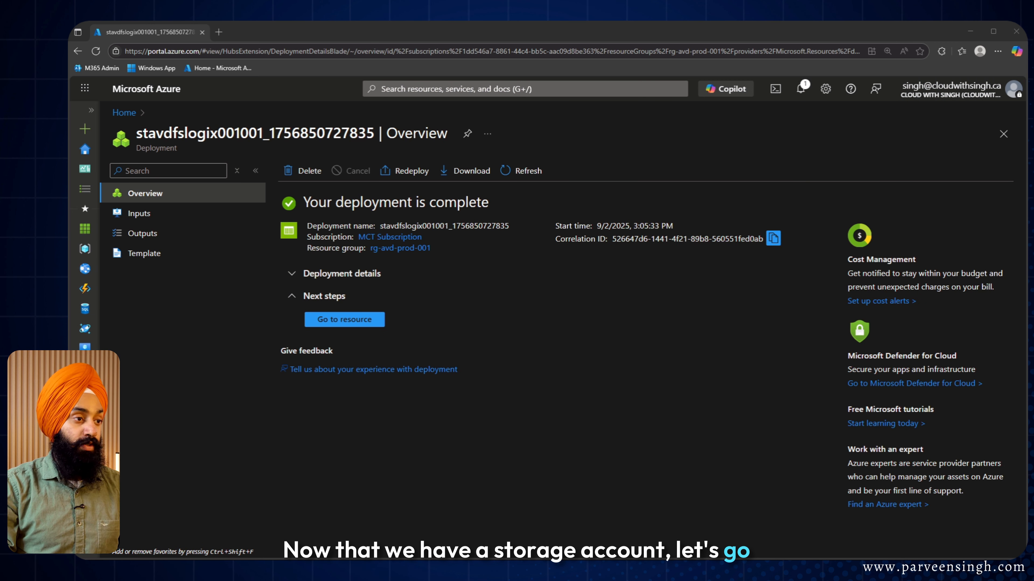
Step: Open the deployed storage account's file shares and start a new share named fslogix-profiles
{"action": "left_click", "coordinate": [349, 323]}
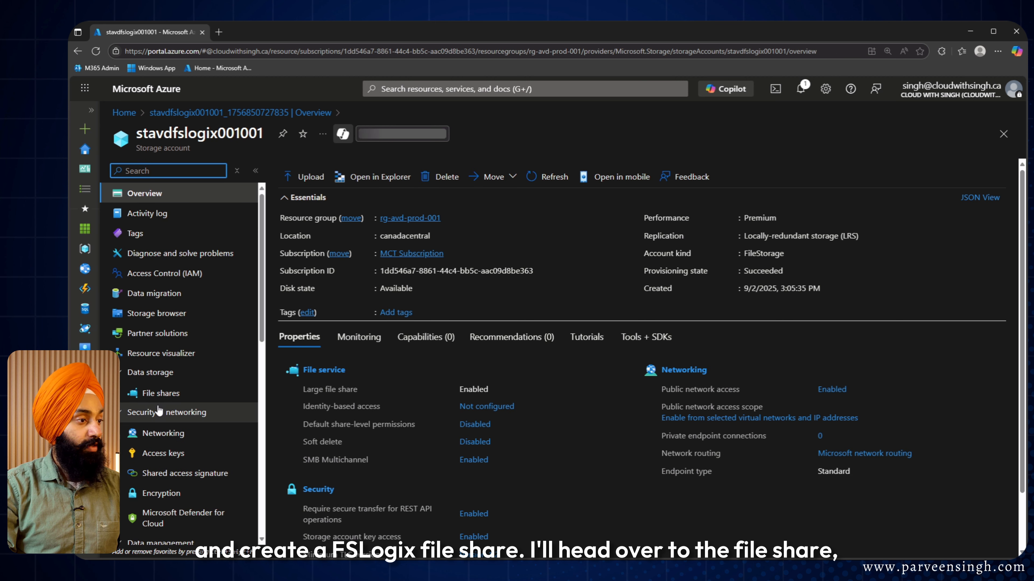
{"action": "left_click", "coordinate": [157, 394]}
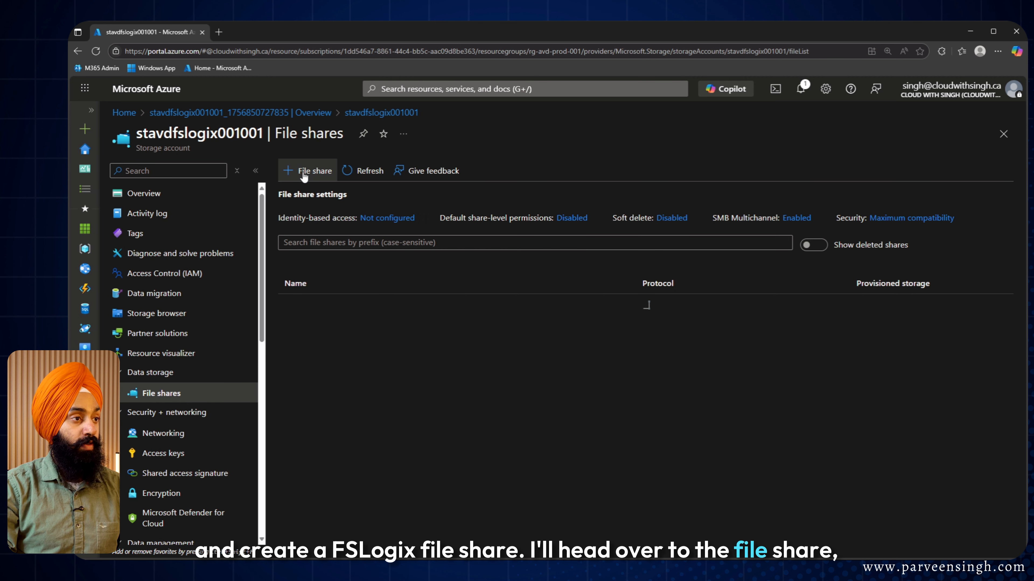
{"action": "left_click", "coordinate": [305, 172]}
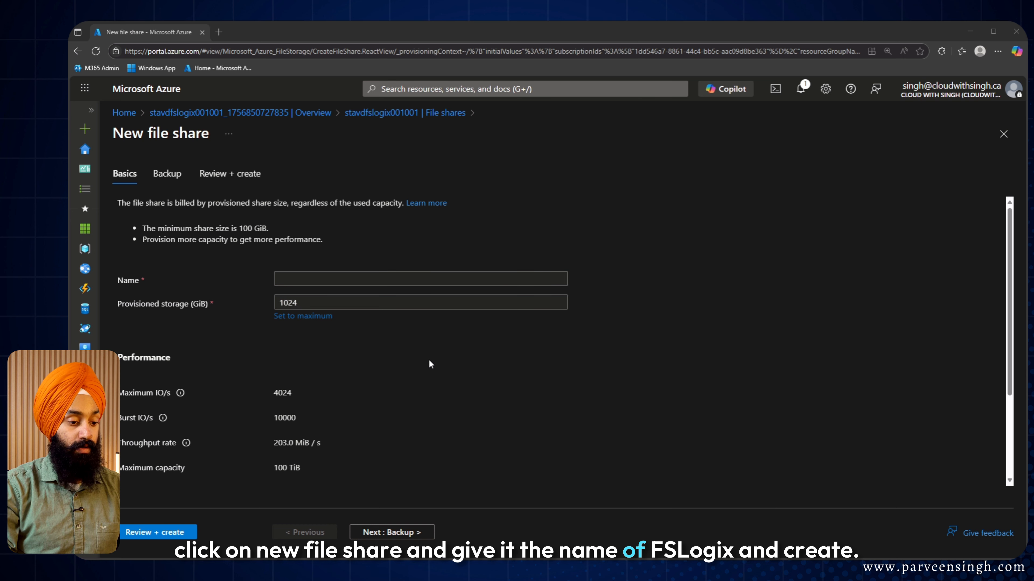
{"action": "left_click", "coordinate": [441, 282]}
{"action": "type", "text": "fslogix-profiles"}
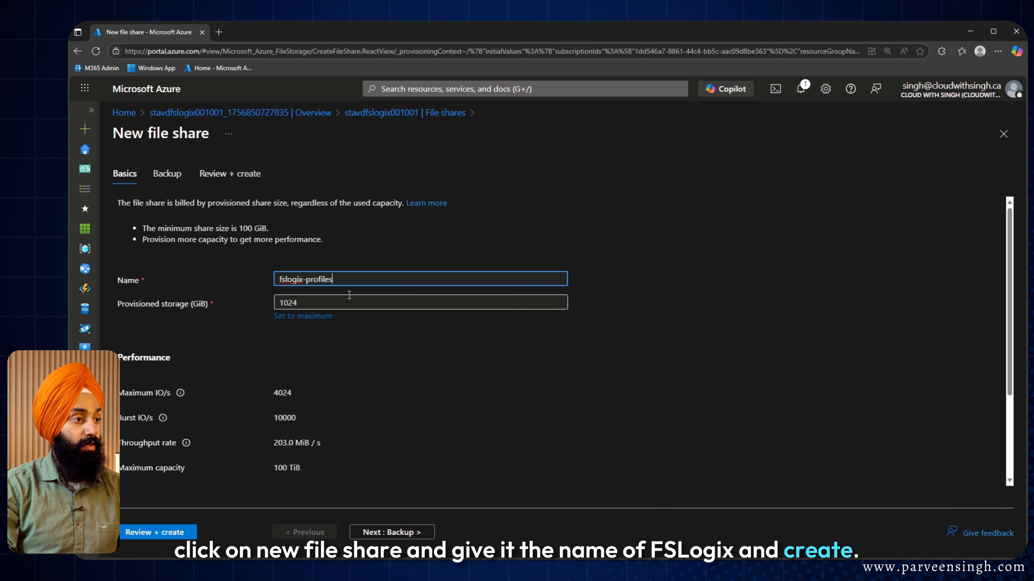
Step: Set the new file share's provisioned storage to 100 GiB
{"action": "key", "text": "Tab"}
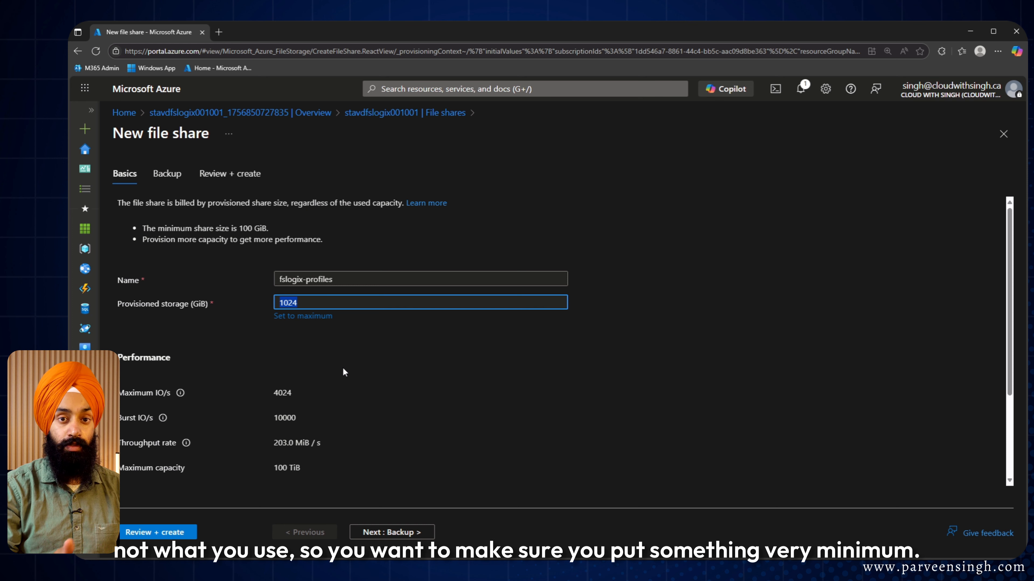
{"action": "type", "text": "100"}
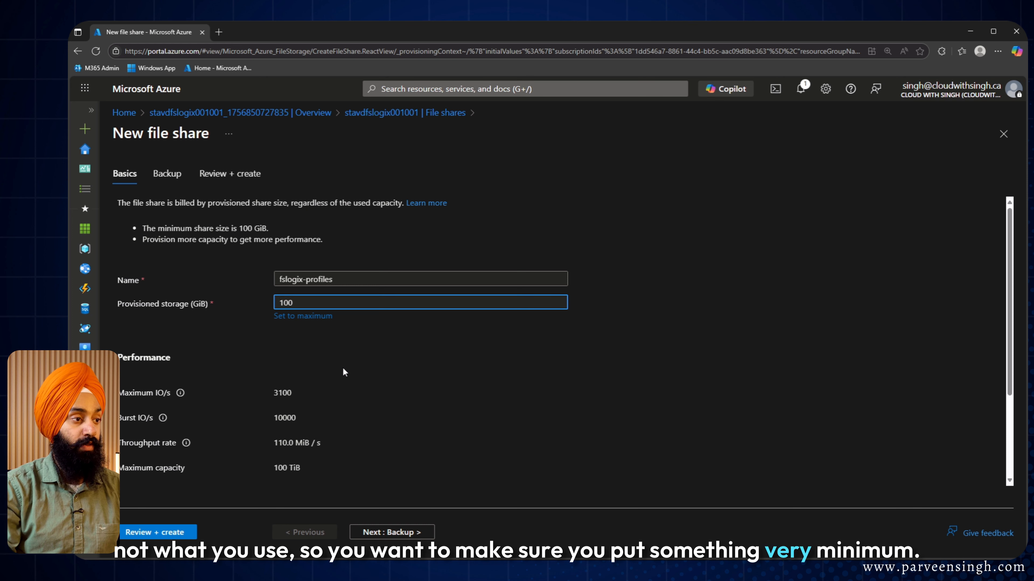
{"action": "scroll", "coordinate": [378, 375], "scroll_direction": "down", "scroll_amount": 3}
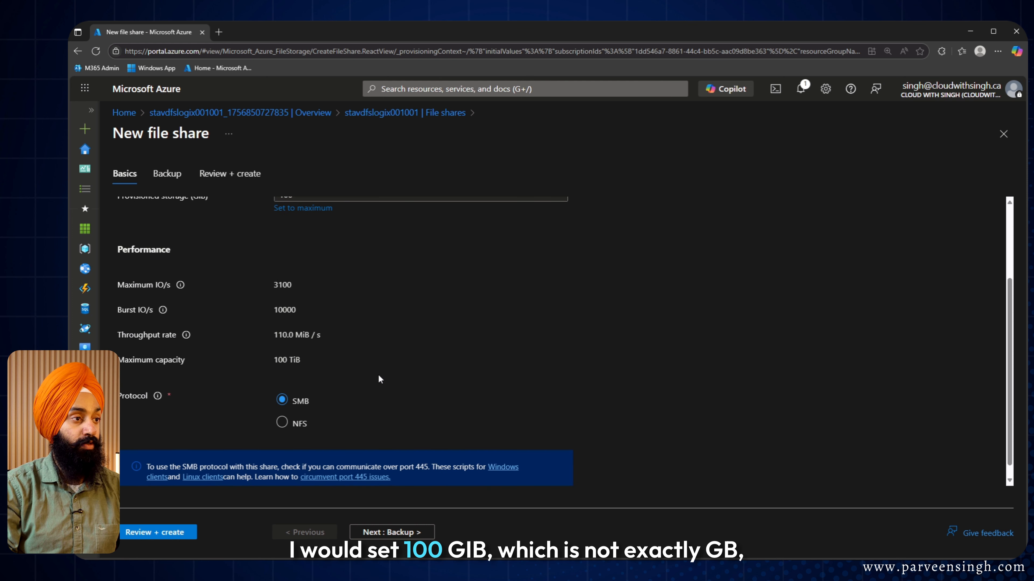
Step: Disable backup for the new fslogix-profiles file share and create it with the SMB protocol
{"action": "scroll", "coordinate": [378, 375], "scroll_direction": "up", "scroll_amount": 2}
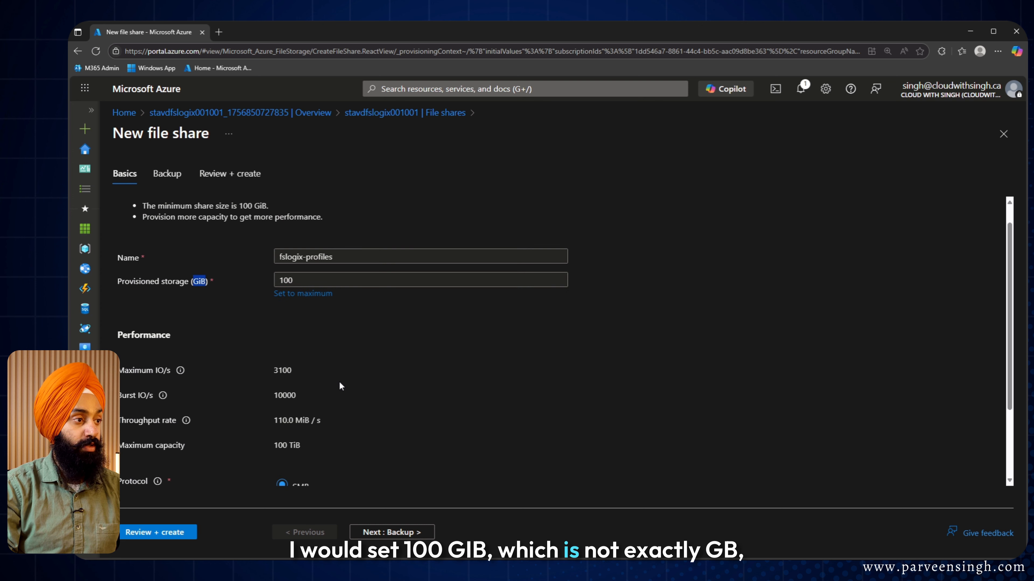
{"action": "scroll", "coordinate": [339, 382], "scroll_direction": "down", "scroll_amount": 2}
{"action": "left_click", "coordinate": [371, 534]}
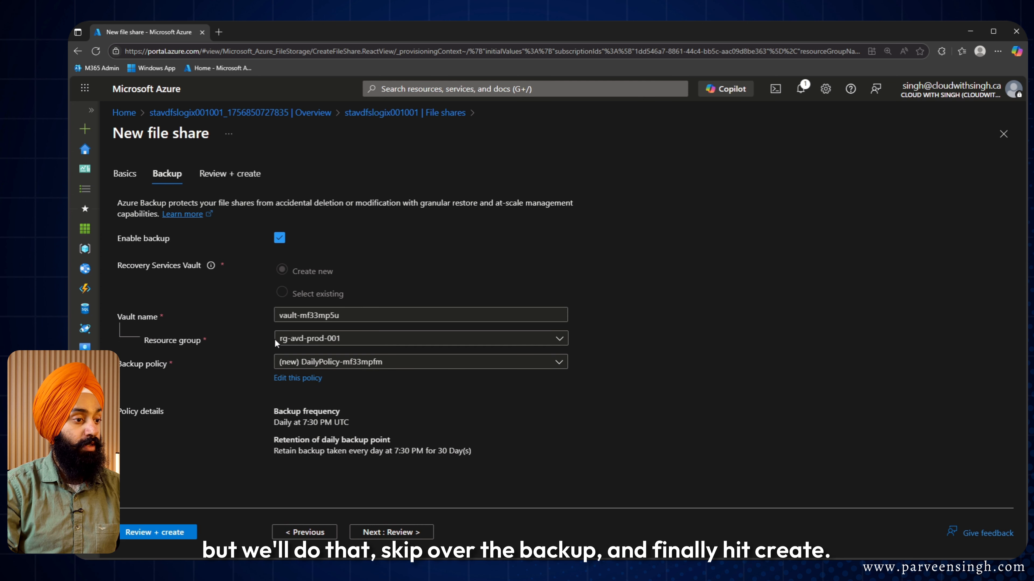
{"action": "left_click", "coordinate": [278, 239]}
{"action": "left_click", "coordinate": [375, 531]}
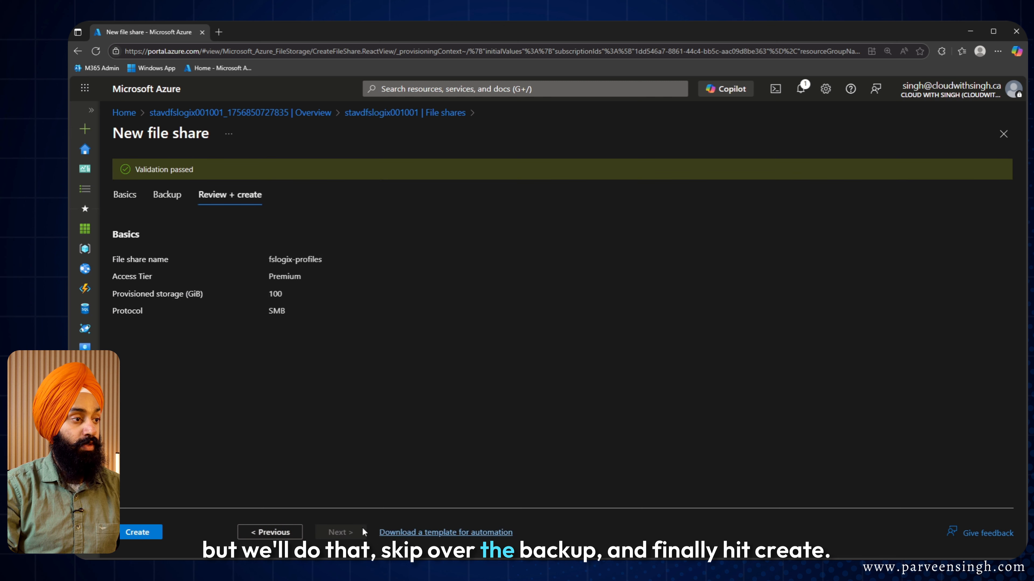
{"action": "left_click", "coordinate": [147, 534]}
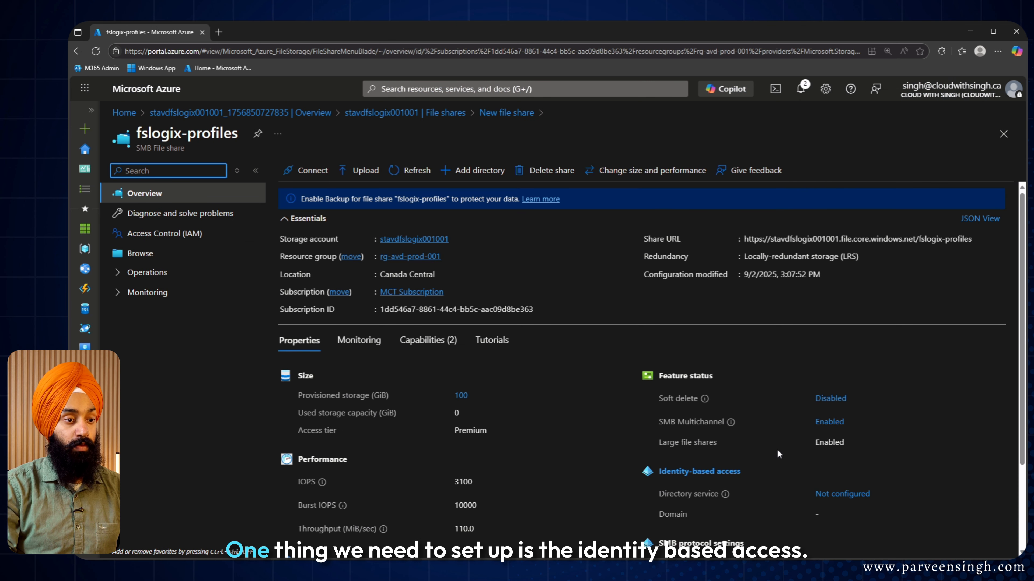
Step: Open the file share's identity-based access settings, enable Microsoft Entra Kerberos and review the admin consent notice
{"action": "scroll", "coordinate": [777, 450], "scroll_direction": "down", "scroll_amount": 2}
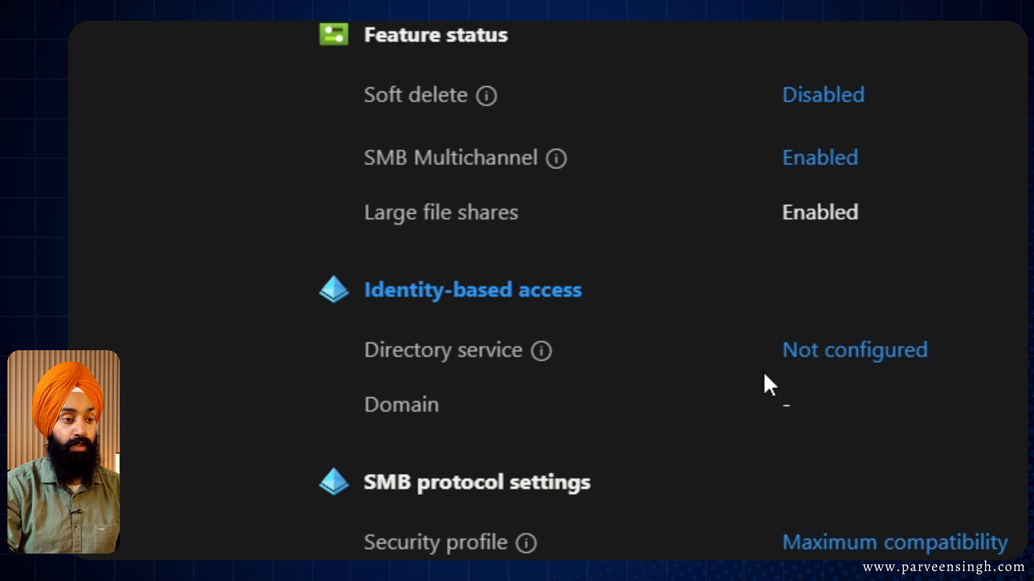
{"action": "left_click", "coordinate": [862, 358]}
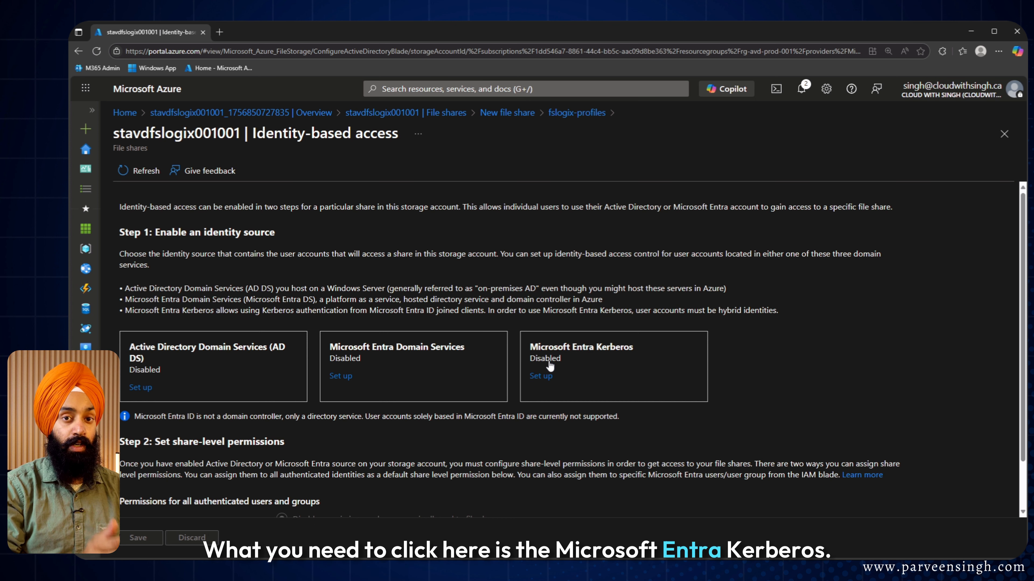
{"action": "left_click", "coordinate": [541, 376]}
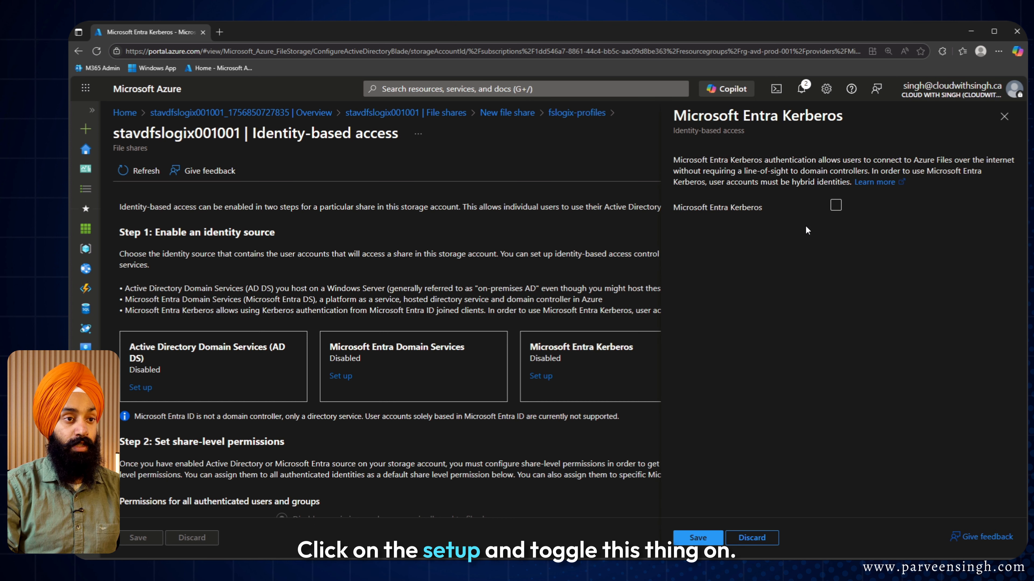
{"action": "left_click", "coordinate": [835, 206]}
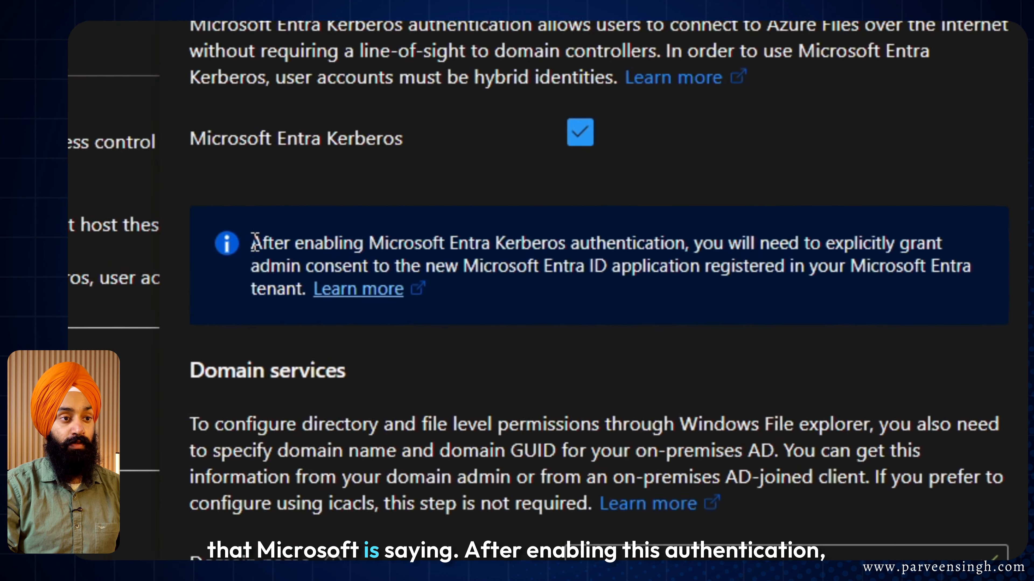
{"action": "left_click_drag", "start_coordinate": [697, 251], "coordinate": [750, 254]}
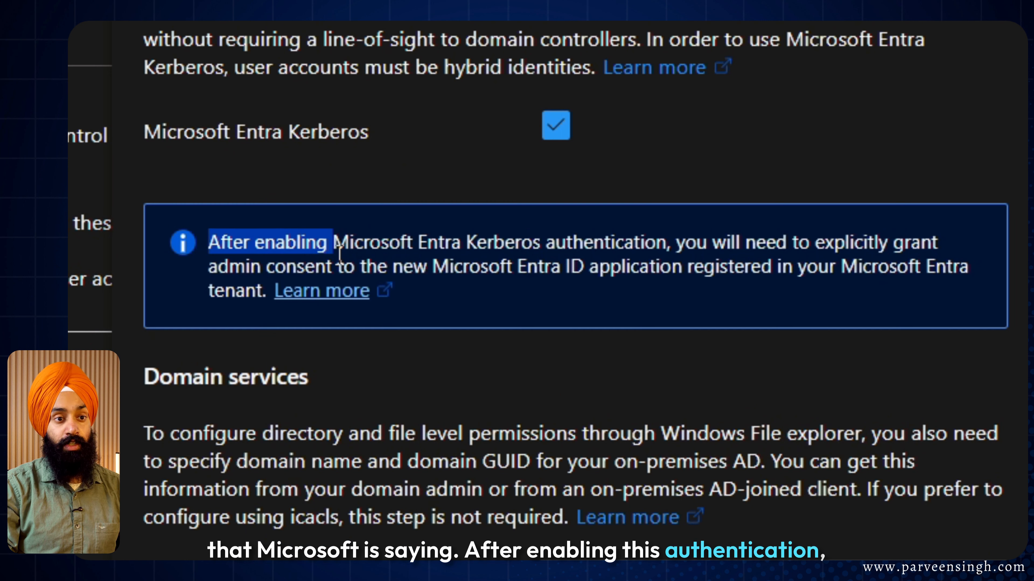
{"action": "left_click_drag", "start_coordinate": [836, 246], "coordinate": [889, 244]}
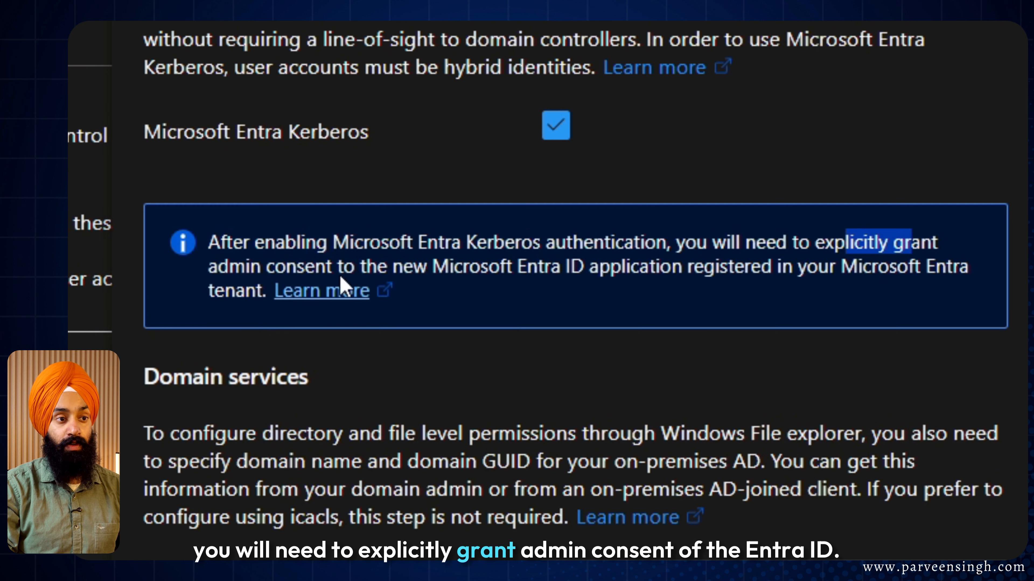
{"action": "left_click_drag", "start_coordinate": [228, 263], "coordinate": [552, 273]}
{"action": "left_click", "coordinate": [680, 260]}
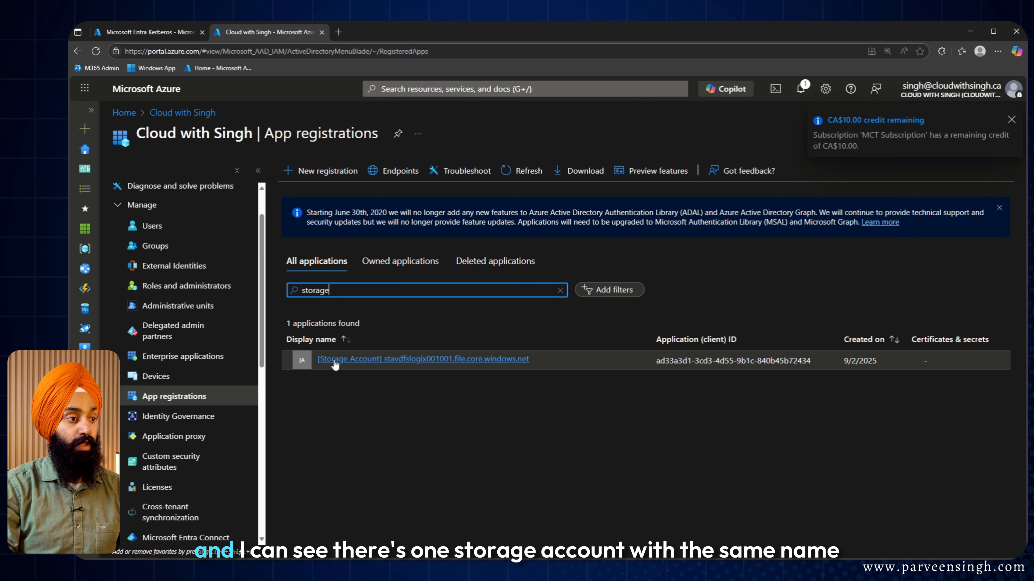
Step: Grant tenant-wide admin consent for the API permissions of the stavdfslogix001001 storage account's app registration
{"action": "left_click", "coordinate": [423, 360]}
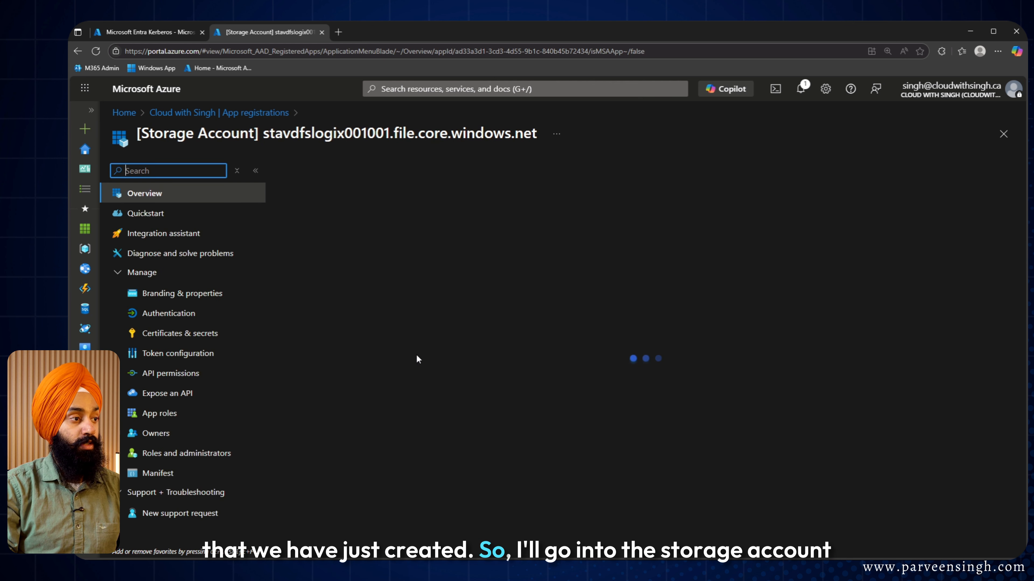
{"action": "left_click", "coordinate": [175, 373]}
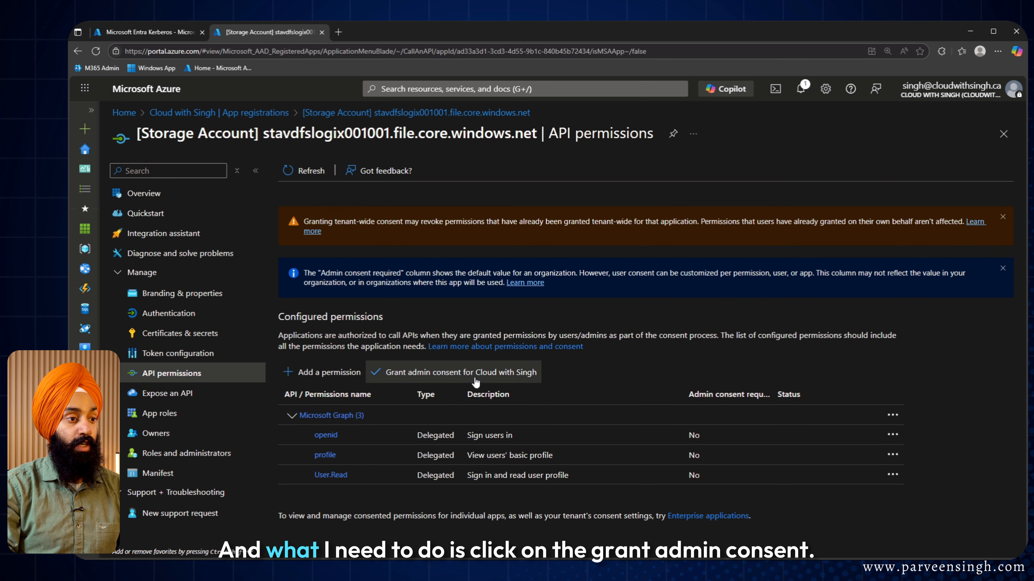
{"action": "left_click", "coordinate": [475, 383]}
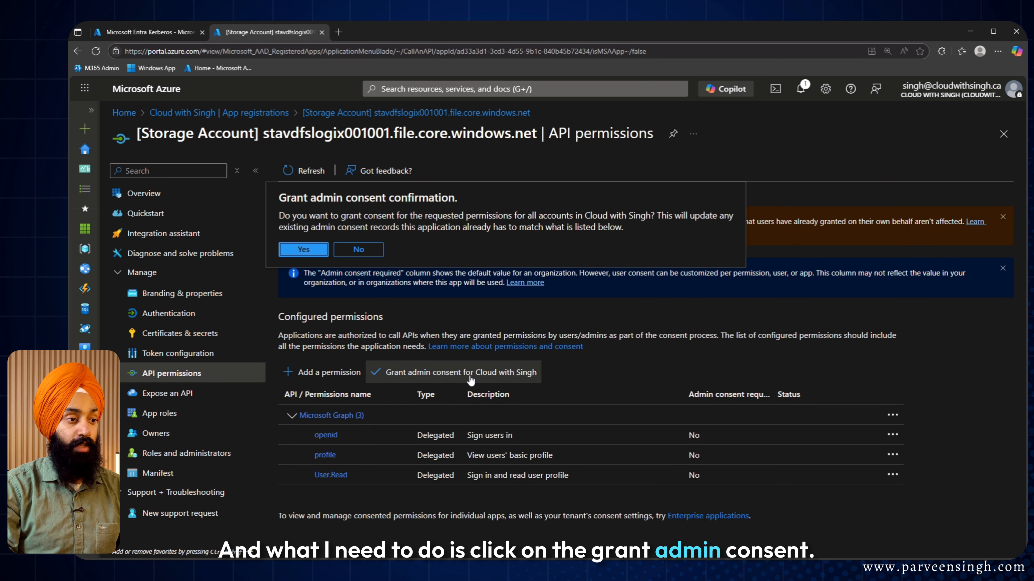
{"action": "left_click", "coordinate": [345, 306]}
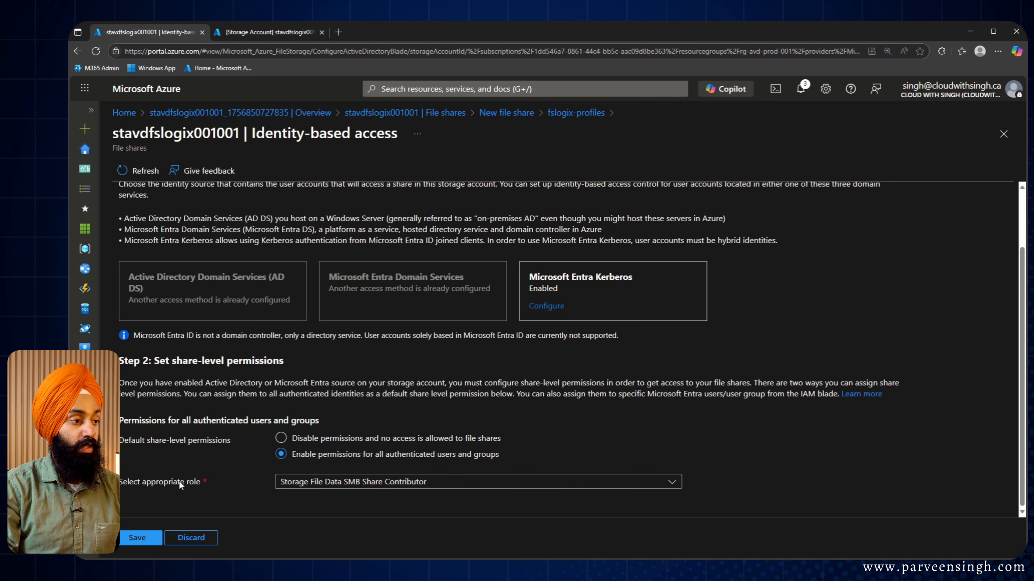
Step: Choose Storage File Data SMB Share Contributor as the default share-level role for all authenticated users and groups
{"action": "left_click", "coordinate": [372, 482]}
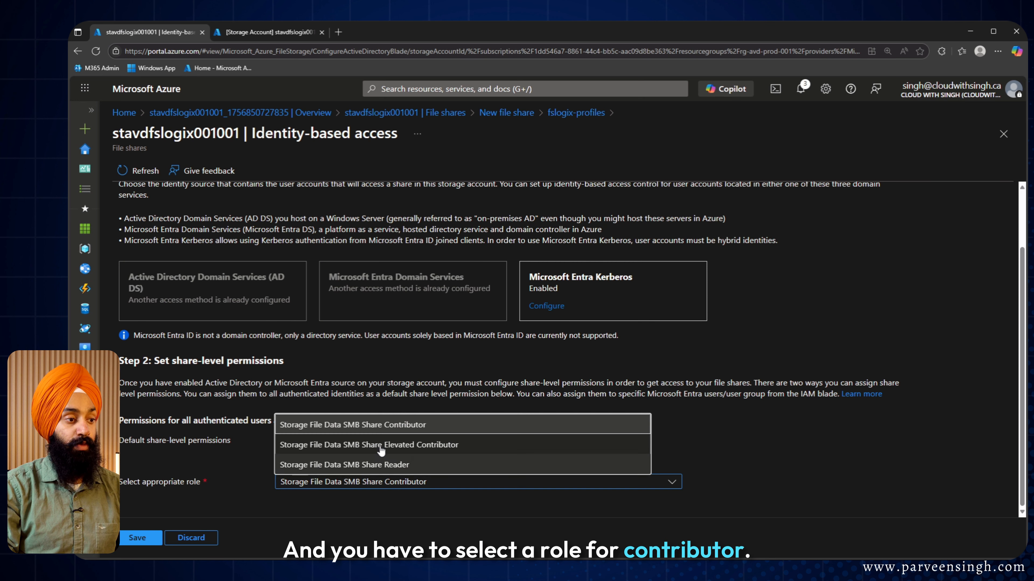
{"action": "left_click", "coordinate": [395, 425]}
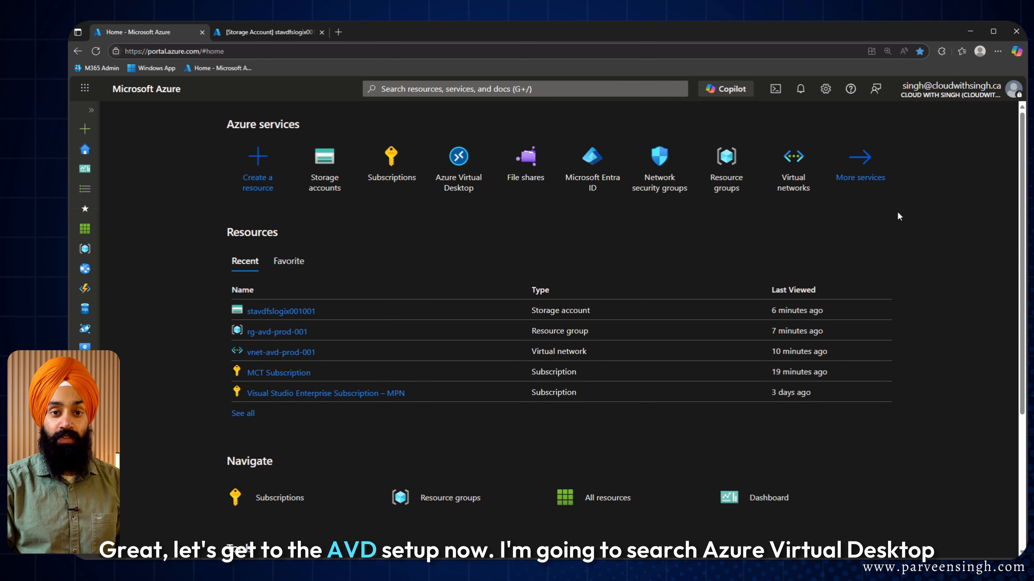
Step: Search the portal for Azure Virtual Desktop, open the service and start creating a host pool
{"action": "left_click", "coordinate": [589, 89]}
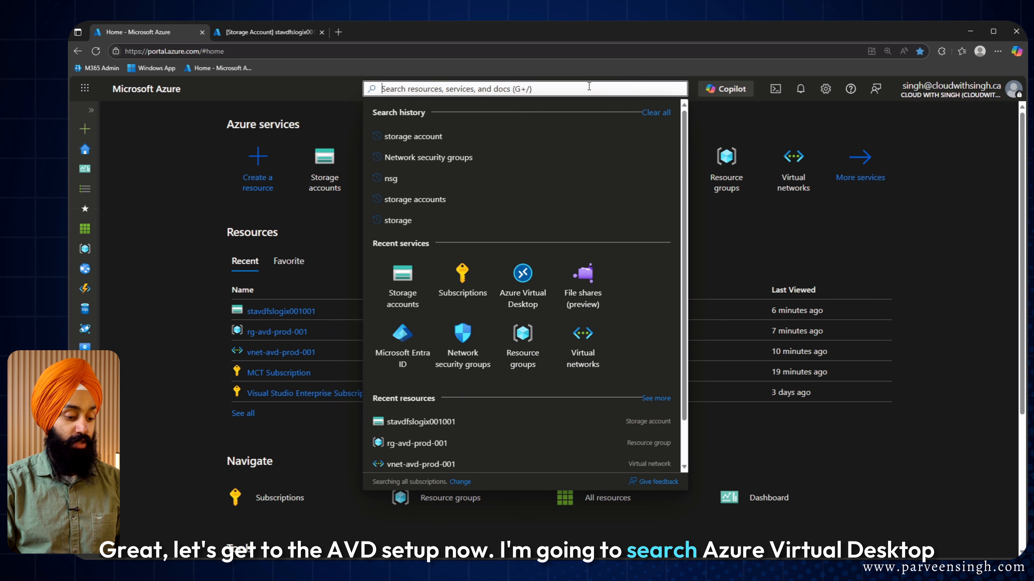
{"action": "type", "text": "azure vir"}
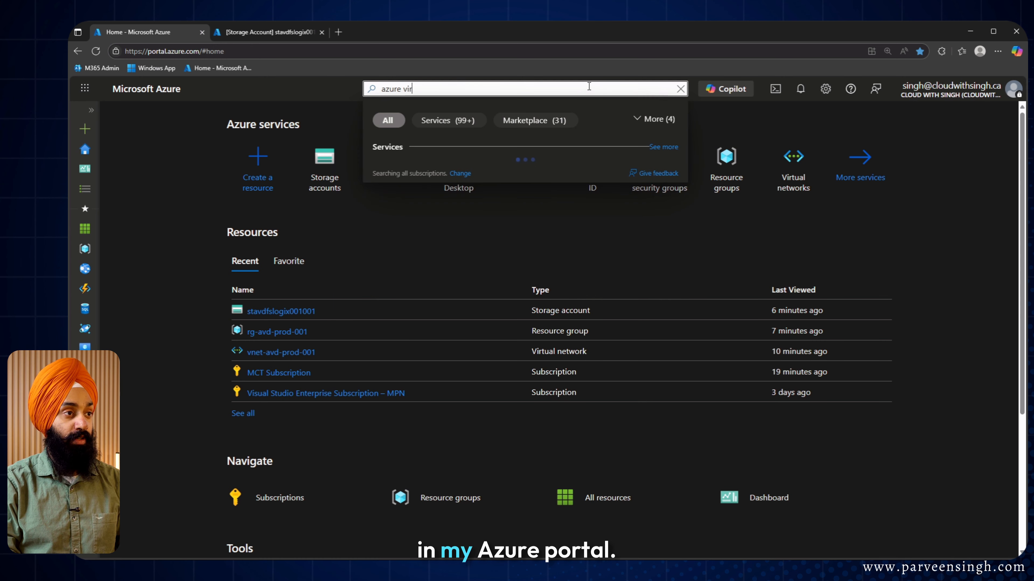
{"action": "type", "text": "tual desktop"}
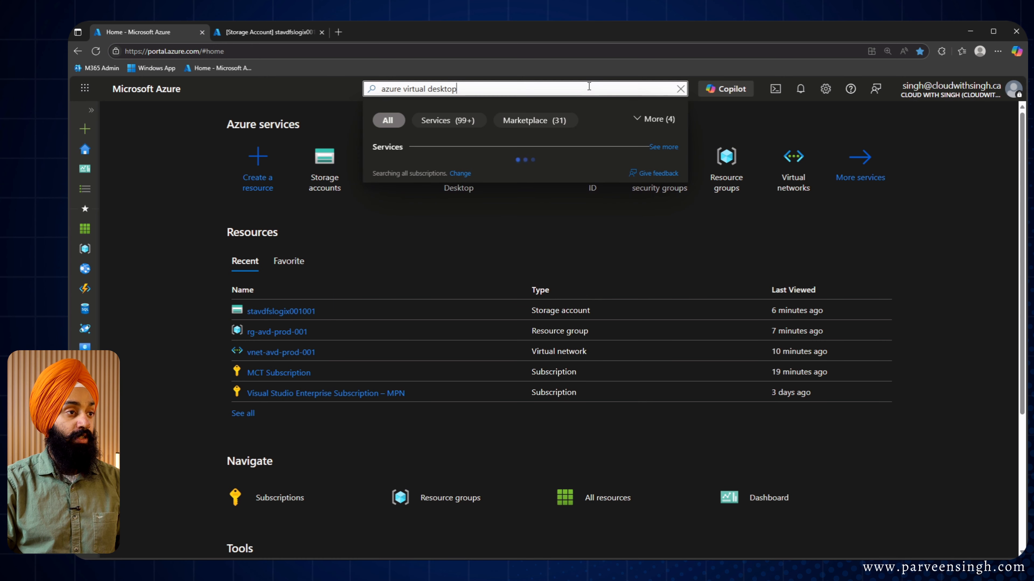
{"action": "left_click", "coordinate": [453, 169]}
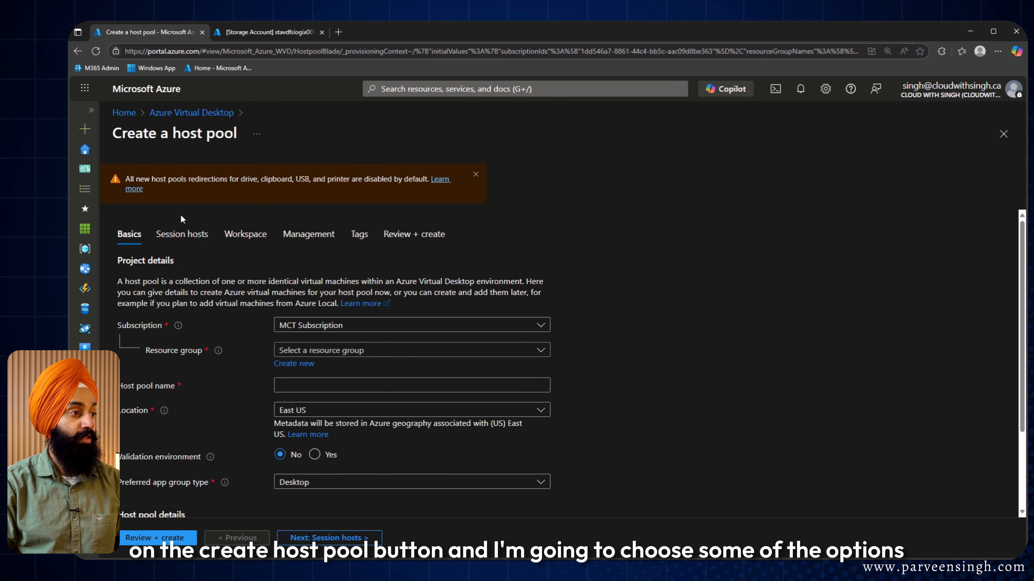
Step: Assign the host pool to resource group rg-avd-prod-001, name it hp-avd-desktop-001 and set its location to Canada Central
{"action": "left_click", "coordinate": [346, 350]}
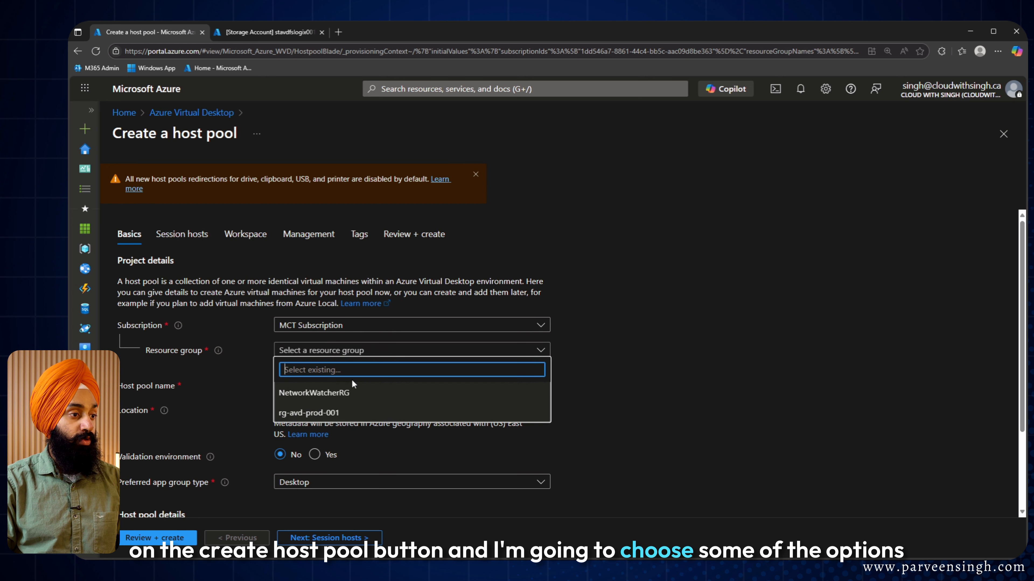
{"action": "left_click", "coordinate": [358, 412]}
{"action": "left_click", "coordinate": [328, 386]}
{"action": "type", "text": "hp-avd-desktop-001"}
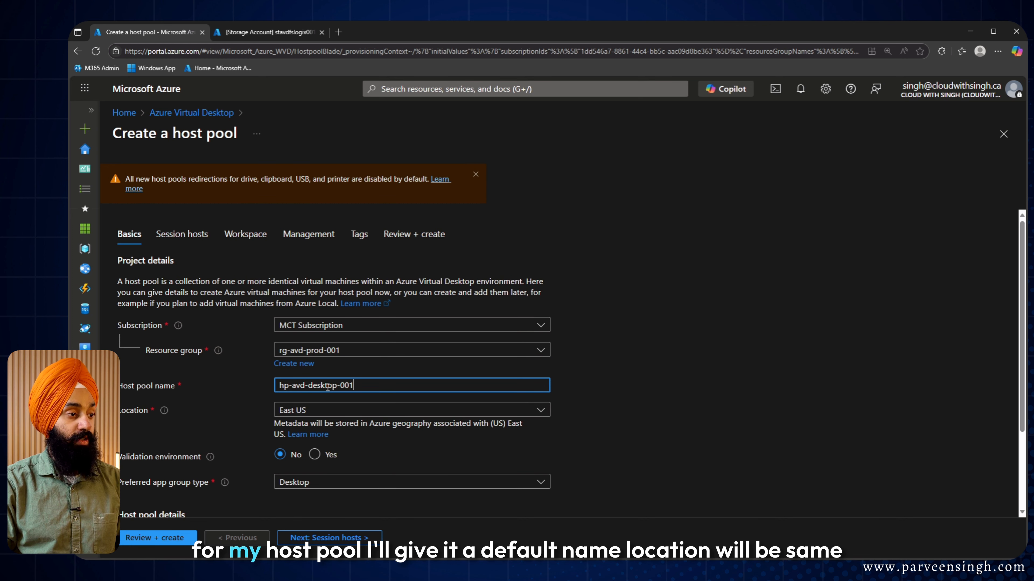
{"action": "scroll", "coordinate": [399, 372], "scroll_direction": "down", "scroll_amount": 2}
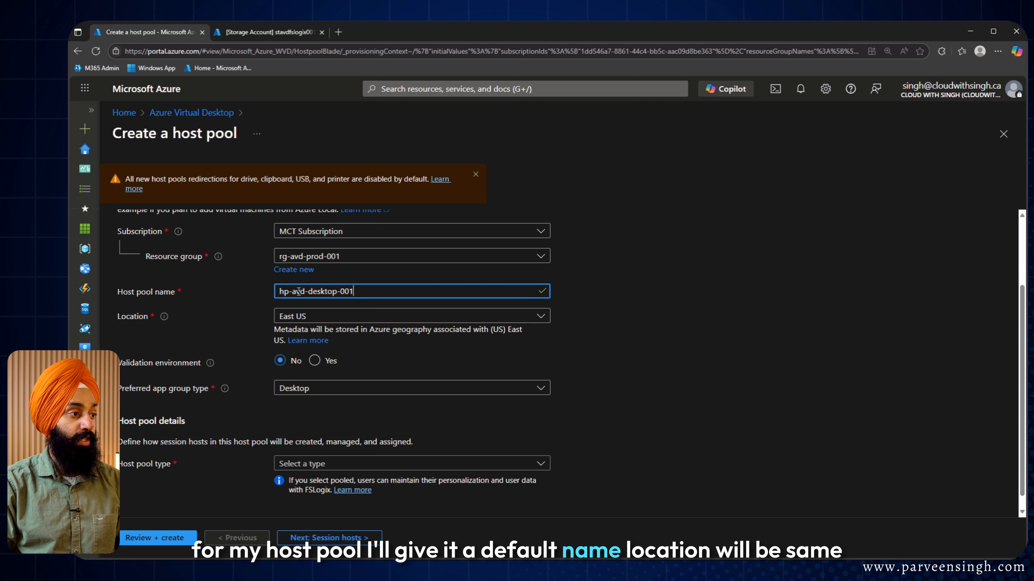
{"action": "left_click", "coordinate": [348, 321]}
{"action": "type", "text": "cana"}
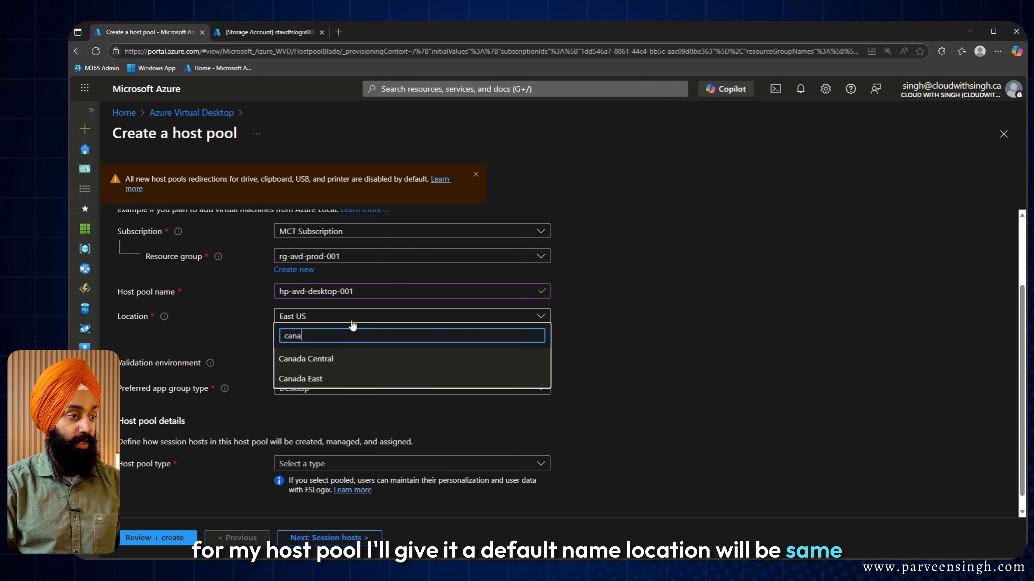
{"action": "left_click", "coordinate": [328, 359]}
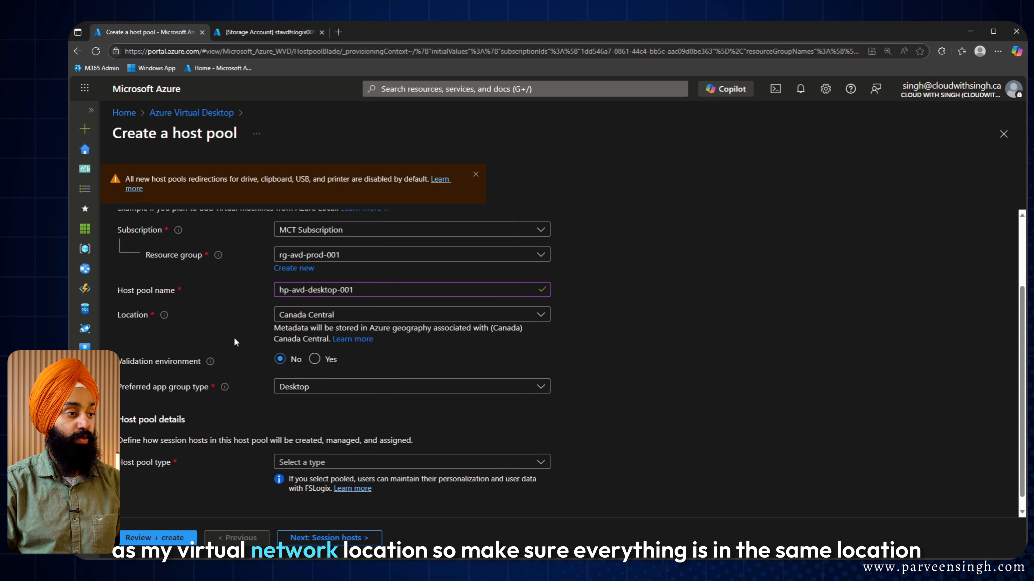
Step: Review the preferred app group types, keep Desktop, and set the host pool type to Pooled
{"action": "scroll", "coordinate": [233, 337], "scroll_direction": "down", "scroll_amount": 1}
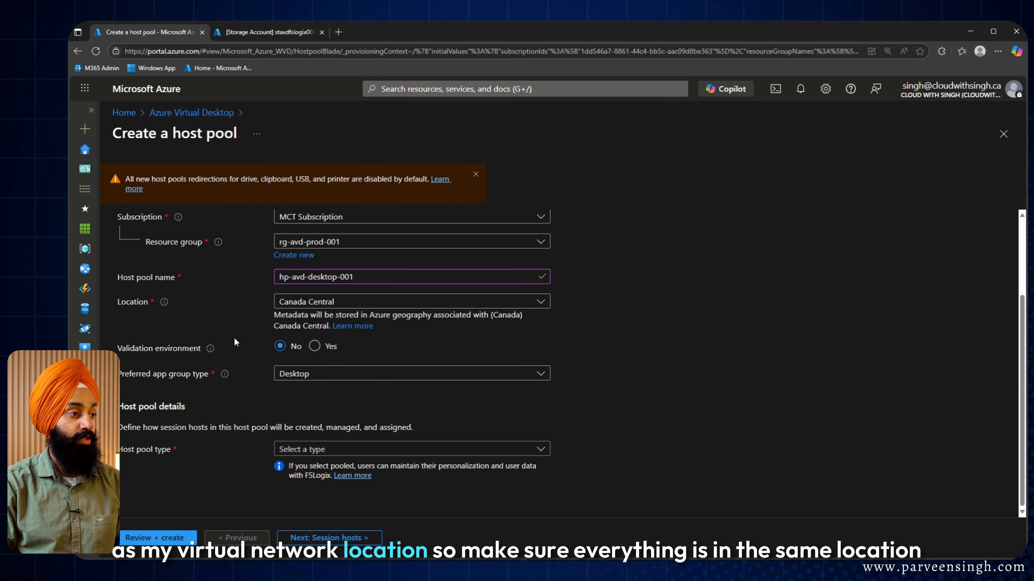
{"action": "left_click", "coordinate": [337, 378]}
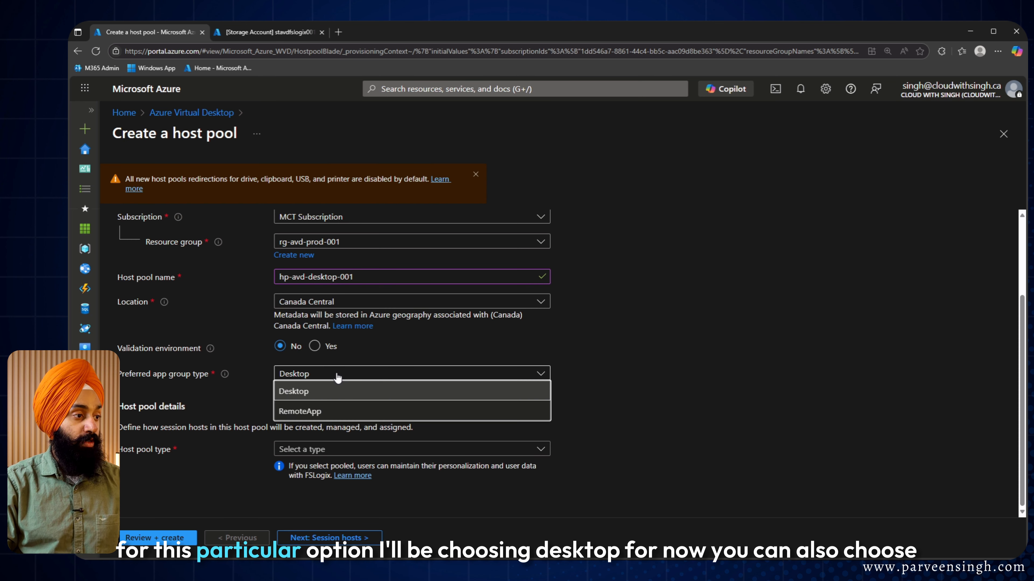
{"action": "left_click", "coordinate": [337, 378]}
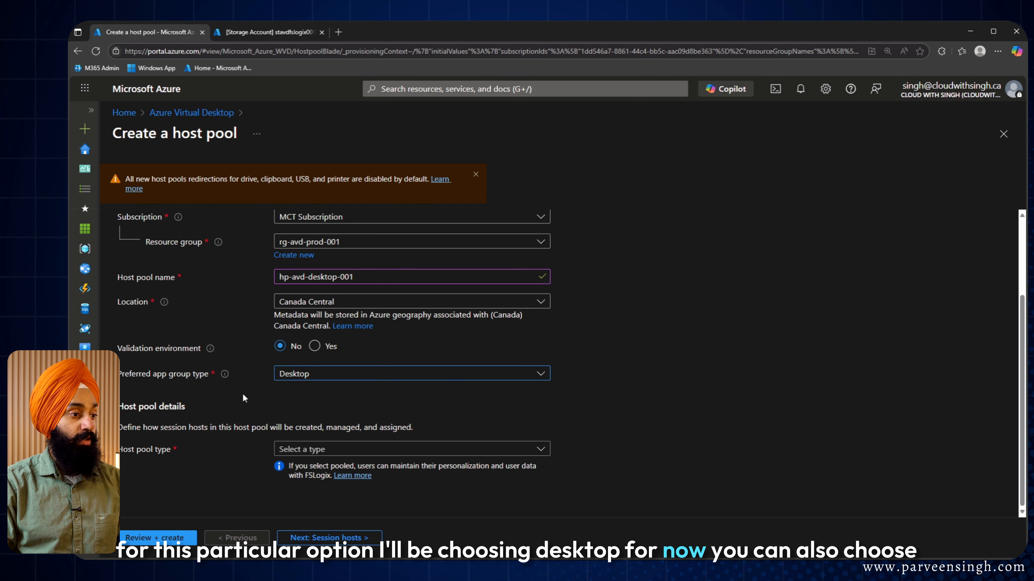
{"action": "left_click", "coordinate": [305, 376]}
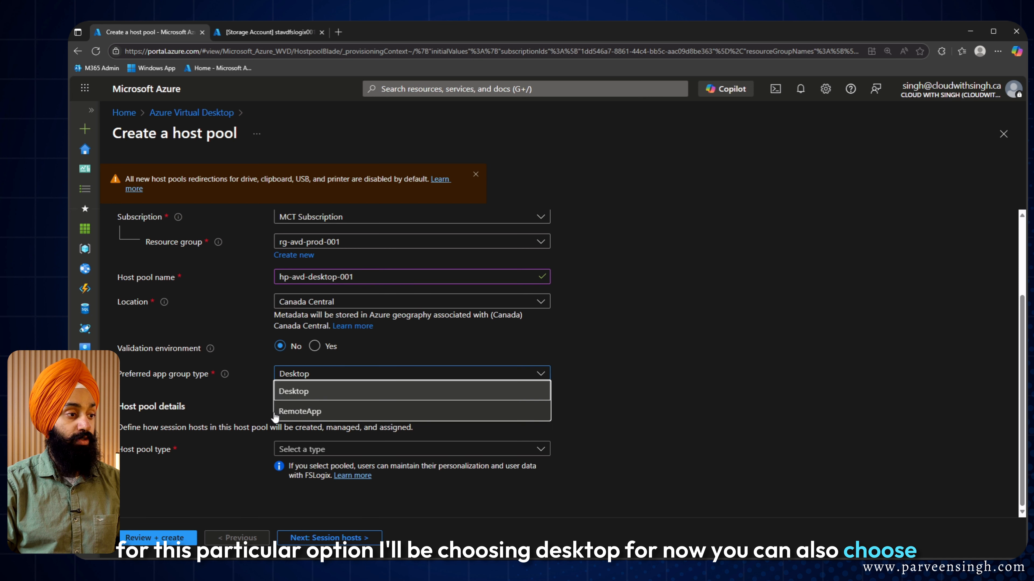
{"action": "left_click", "coordinate": [246, 408]}
{"action": "left_click", "coordinate": [308, 449]}
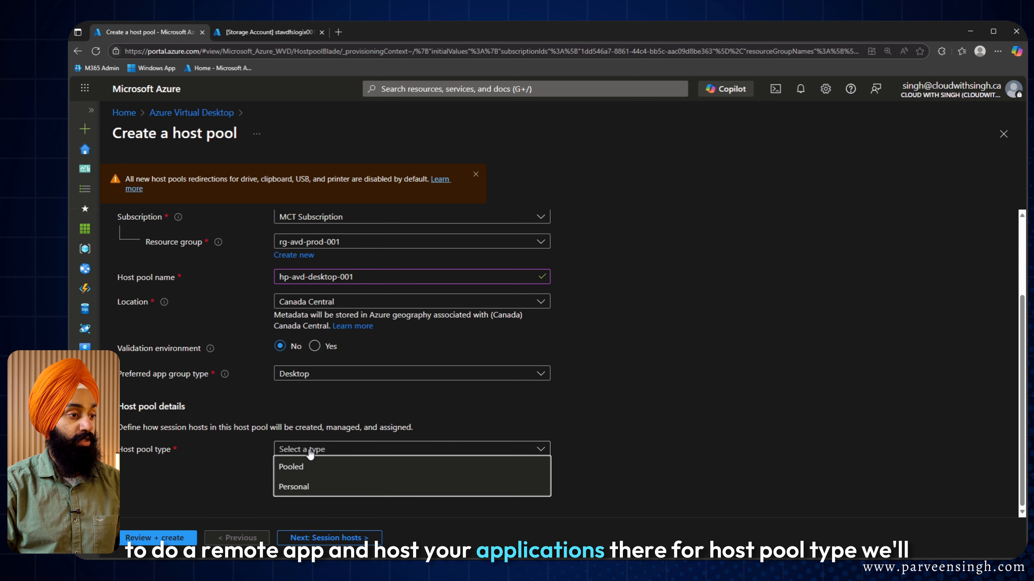
{"action": "left_click", "coordinate": [311, 468]}
Step: Set the host pool's max session limit to 3 and proceed to the session host configuration
{"action": "scroll", "coordinate": [303, 428], "scroll_direction": "down", "scroll_amount": 3}
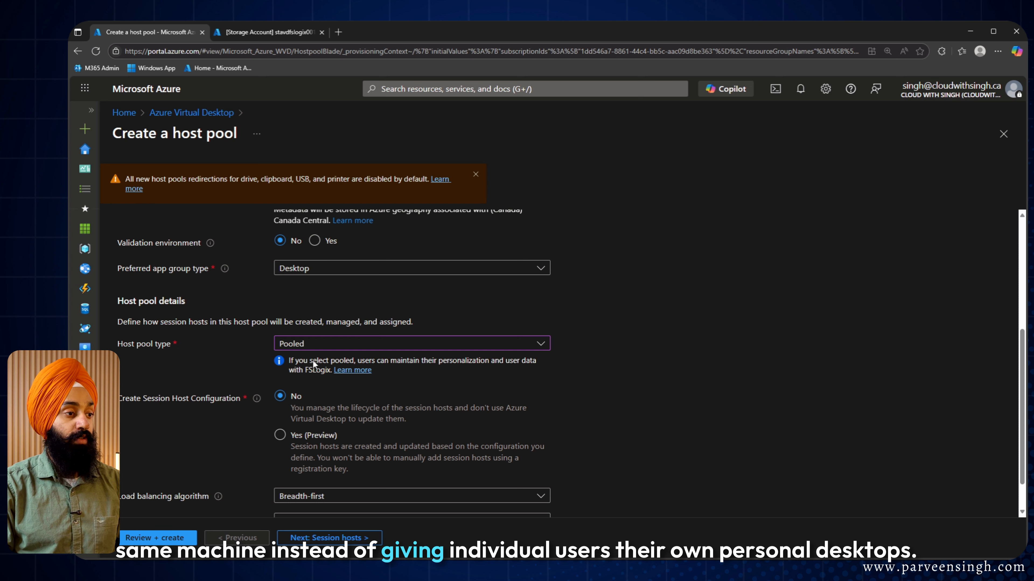
{"action": "scroll", "coordinate": [324, 354], "scroll_direction": "down", "scroll_amount": 1}
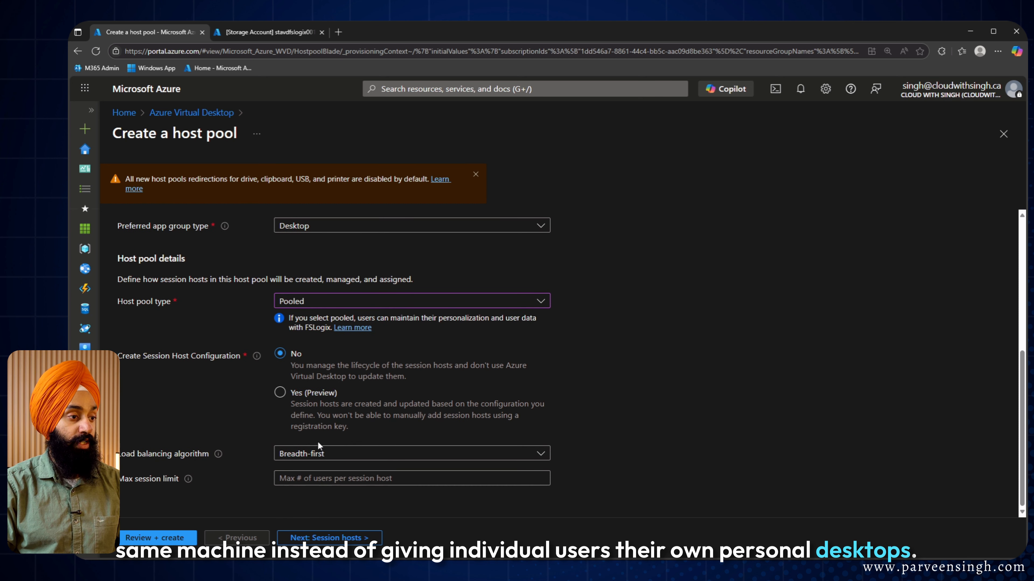
{"action": "left_click", "coordinate": [307, 477]}
{"action": "type", "text": "3"}
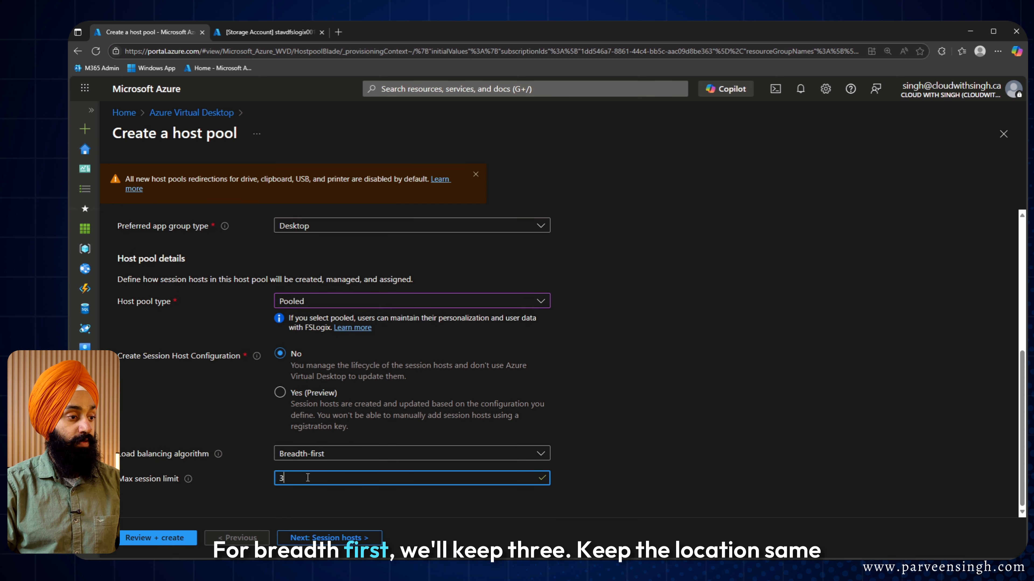
{"action": "left_click", "coordinate": [300, 535]}
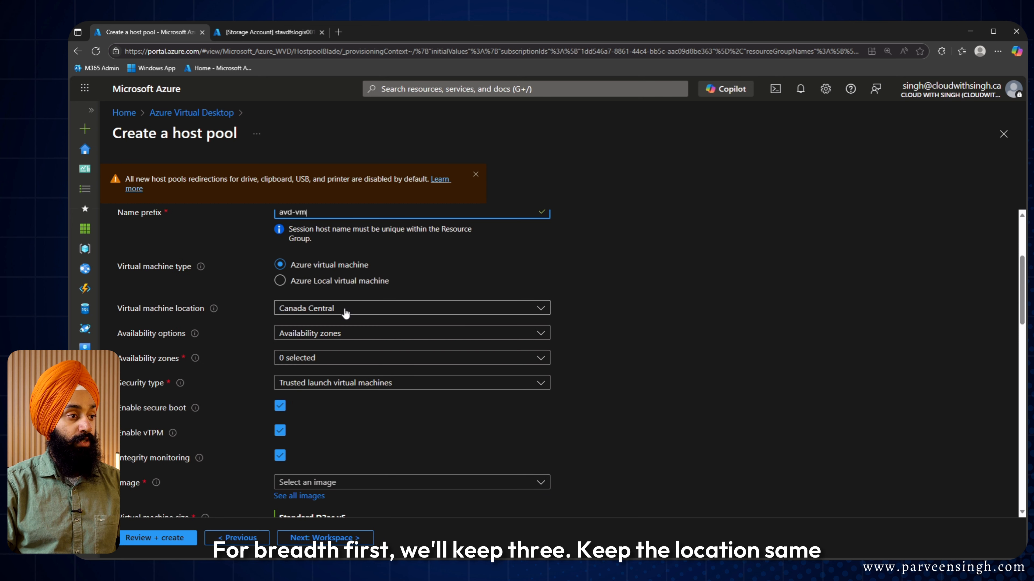
Step: Require no infrastructure redundancy for the session hosts and use the Windows 11 Enterprise multi-session, Version 24H2 + Microsoft 365 image with size Standard D2as v5
{"action": "left_click", "coordinate": [335, 333]}
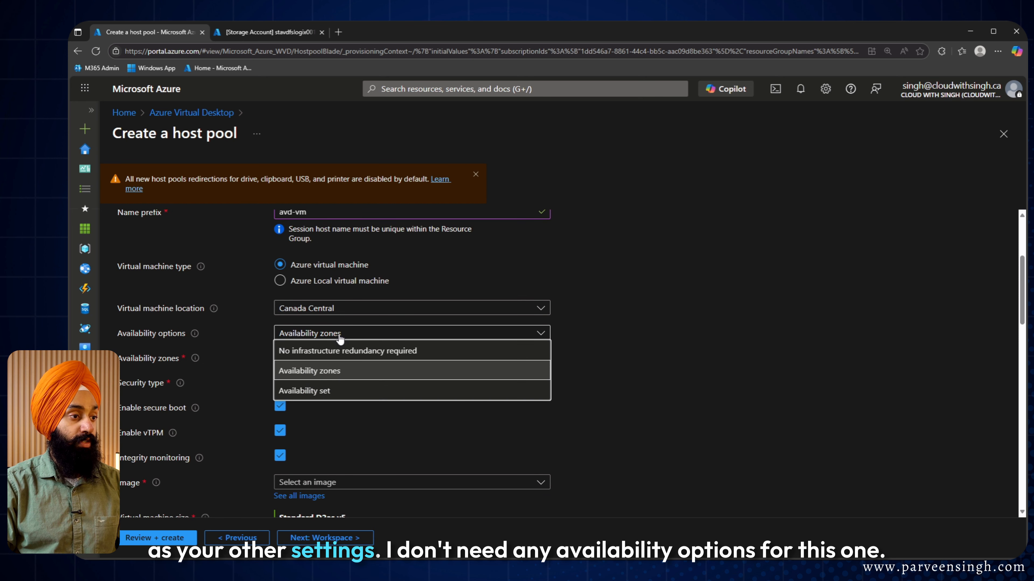
{"action": "left_click", "coordinate": [331, 351]}
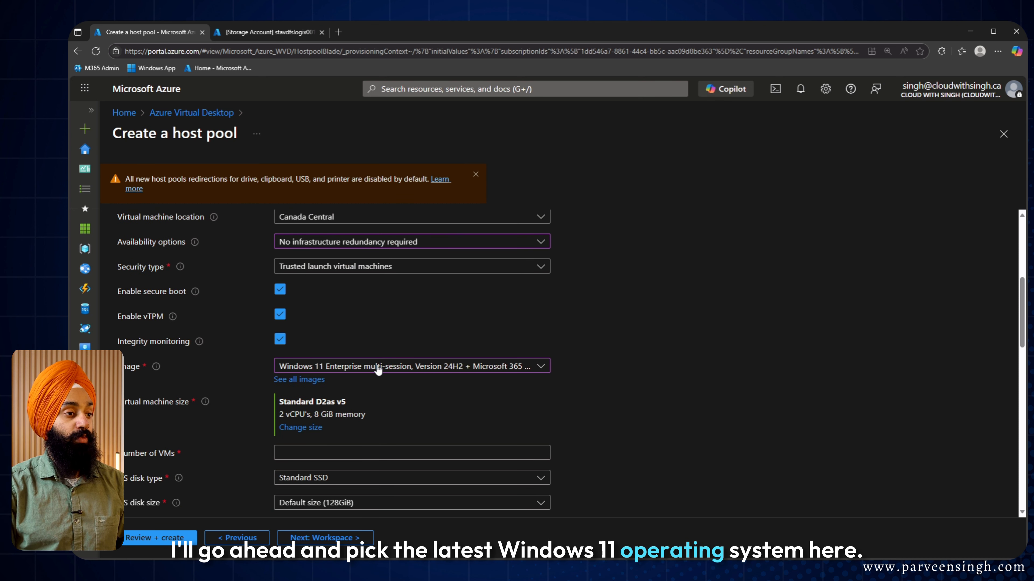
{"action": "scroll", "coordinate": [366, 381], "scroll_direction": "down", "scroll_amount": 2}
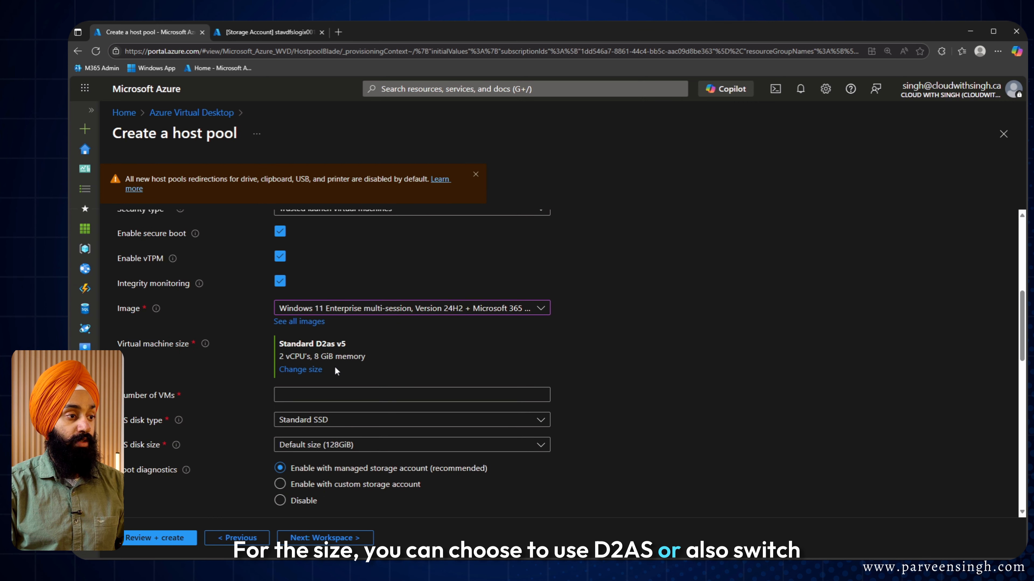
{"action": "left_click", "coordinate": [301, 370]}
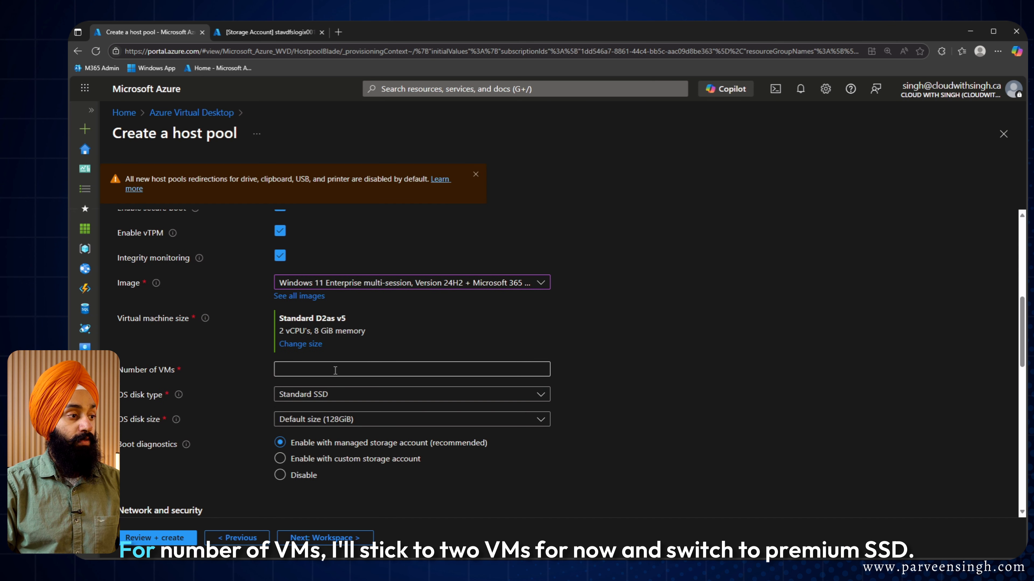
Step: Set the number of VMs to 2 with Premium SSD OS disks, keeping the default 128 GiB disk size
{"action": "left_click", "coordinate": [335, 369]}
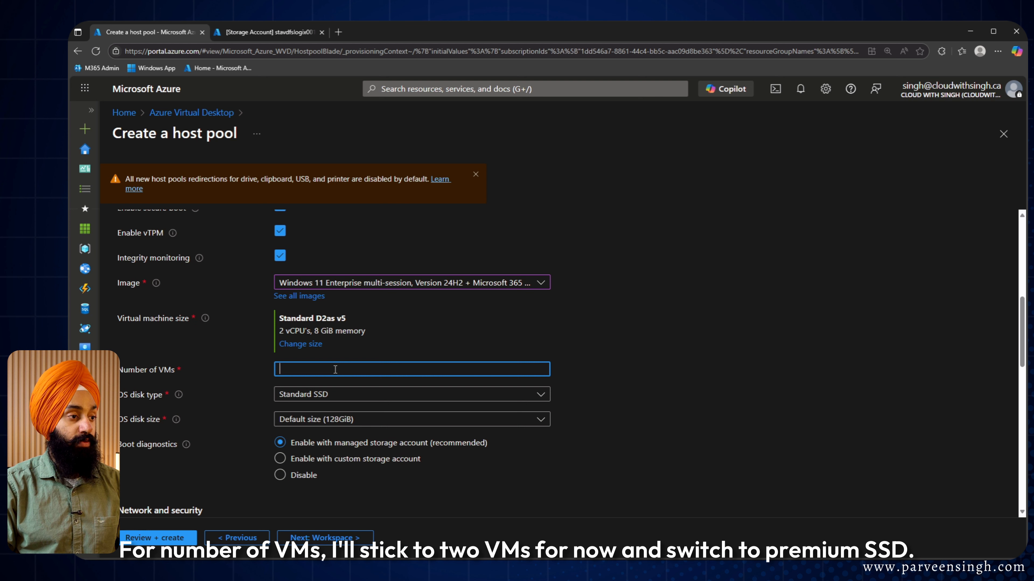
{"action": "scroll", "coordinate": [334, 370], "scroll_direction": "down", "scroll_amount": 1}
{"action": "left_click", "coordinate": [326, 374]}
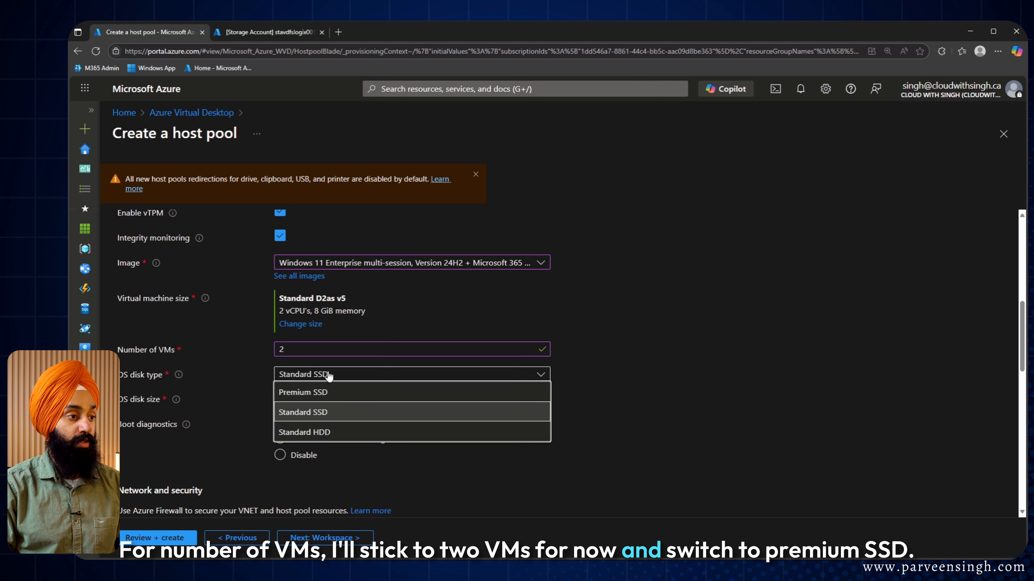
{"action": "left_click", "coordinate": [317, 392]}
{"action": "left_click", "coordinate": [329, 400]}
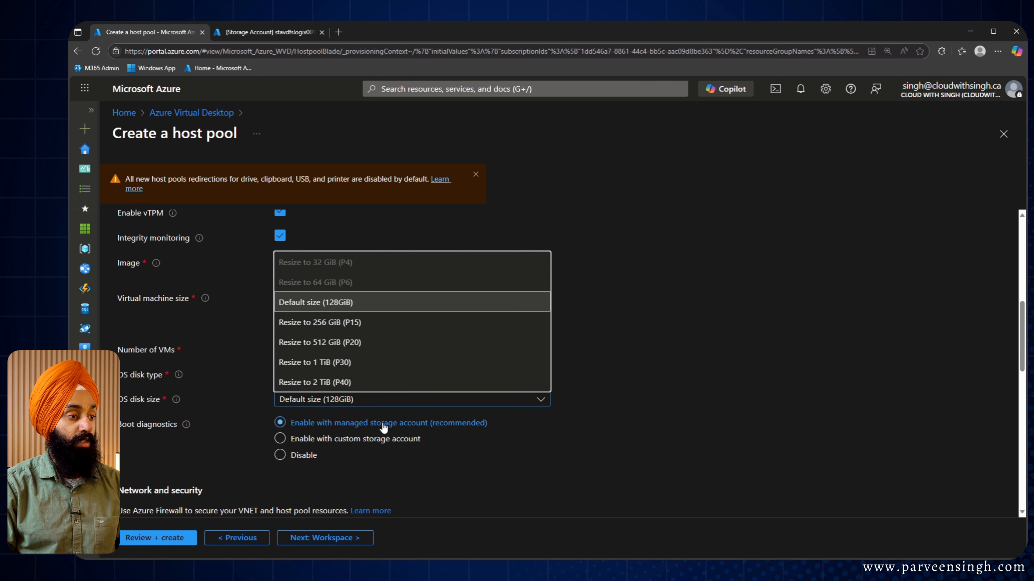
{"action": "left_click", "coordinate": [650, 383]}
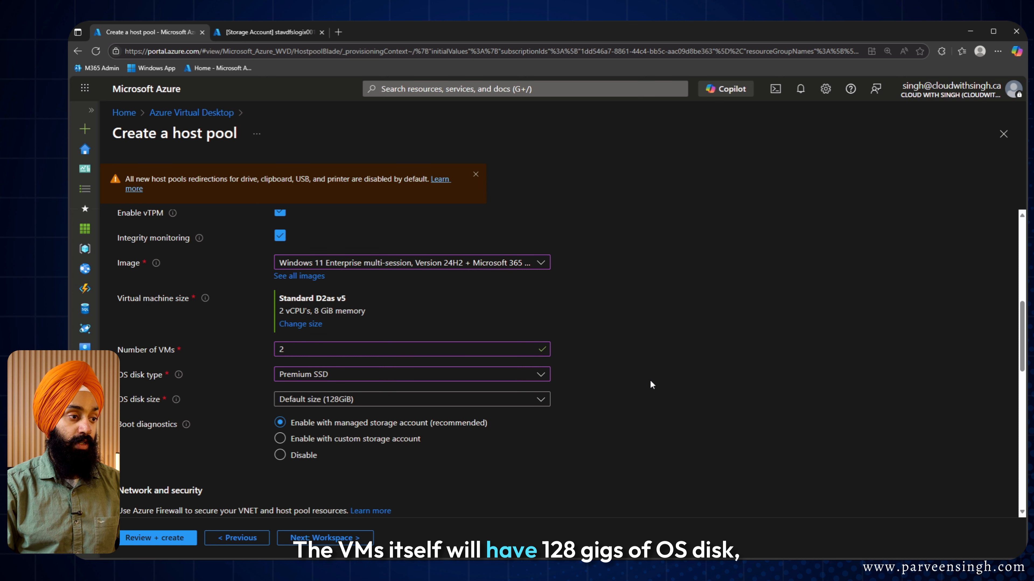
{"action": "scroll", "coordinate": [649, 381], "scroll_direction": "down", "scroll_amount": 3}
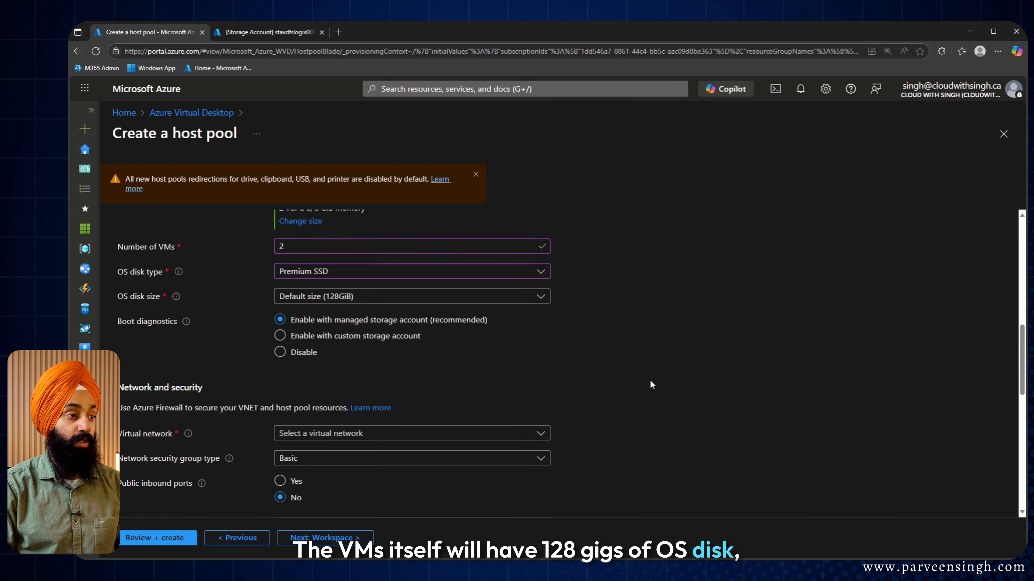
{"action": "left_click", "coordinate": [409, 291]}
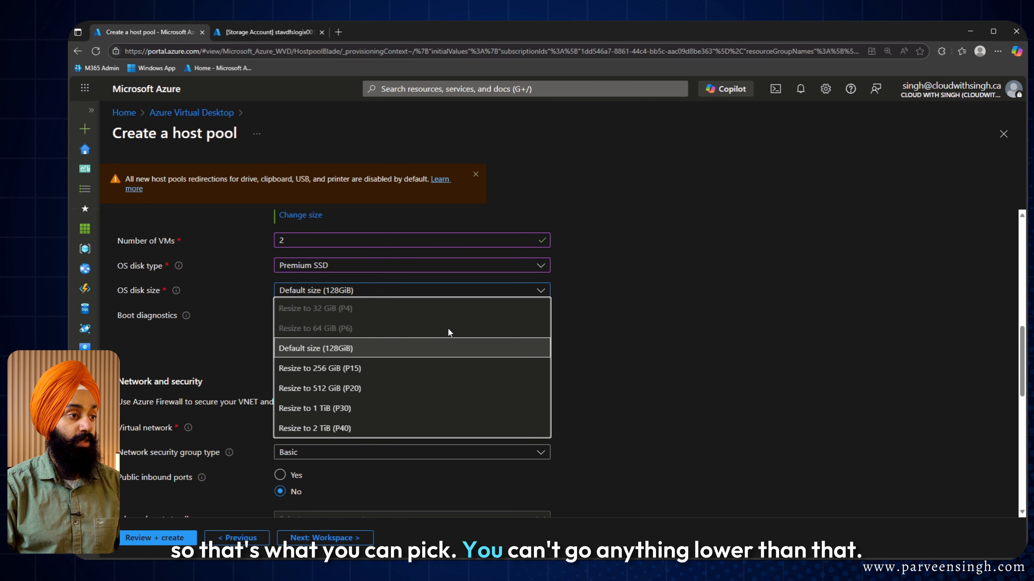
{"action": "left_click", "coordinate": [641, 345]}
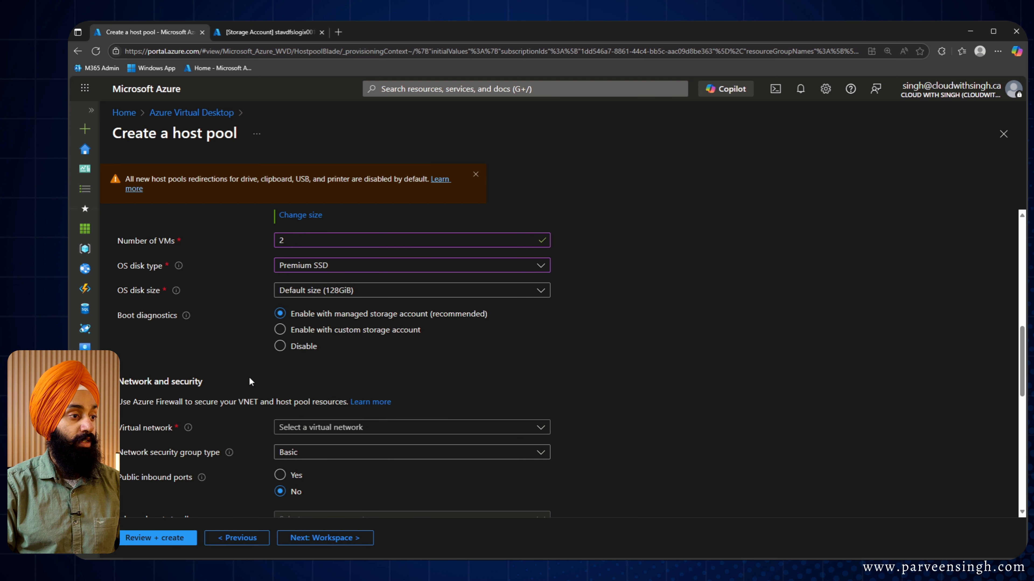
Step: Place the session hosts in virtual network vnet-avd-prod-001, using the snet-avd-sessionhosts subnet
{"action": "scroll", "coordinate": [249, 381], "scroll_direction": "down", "scroll_amount": 3}
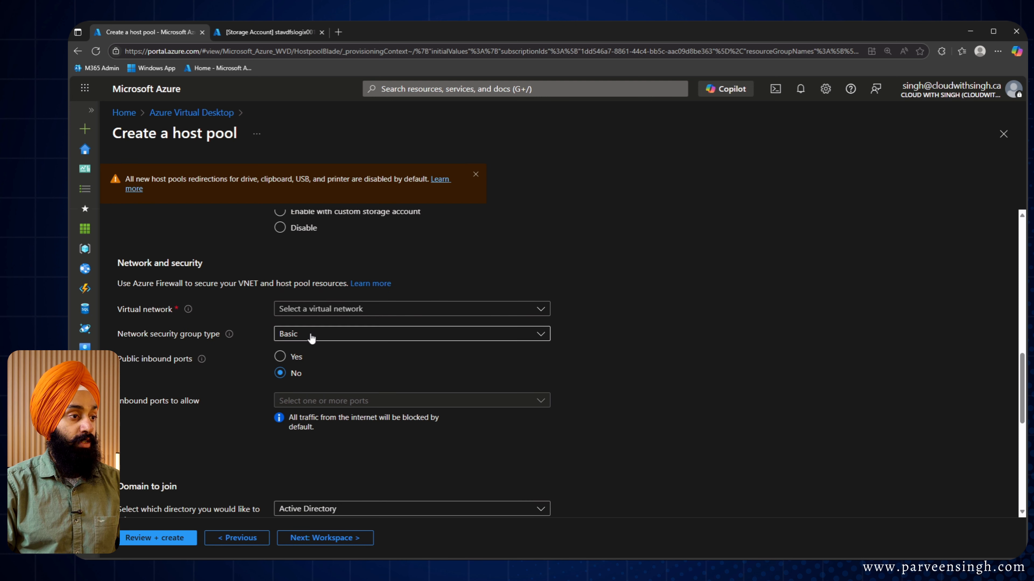
{"action": "left_click", "coordinate": [338, 310]}
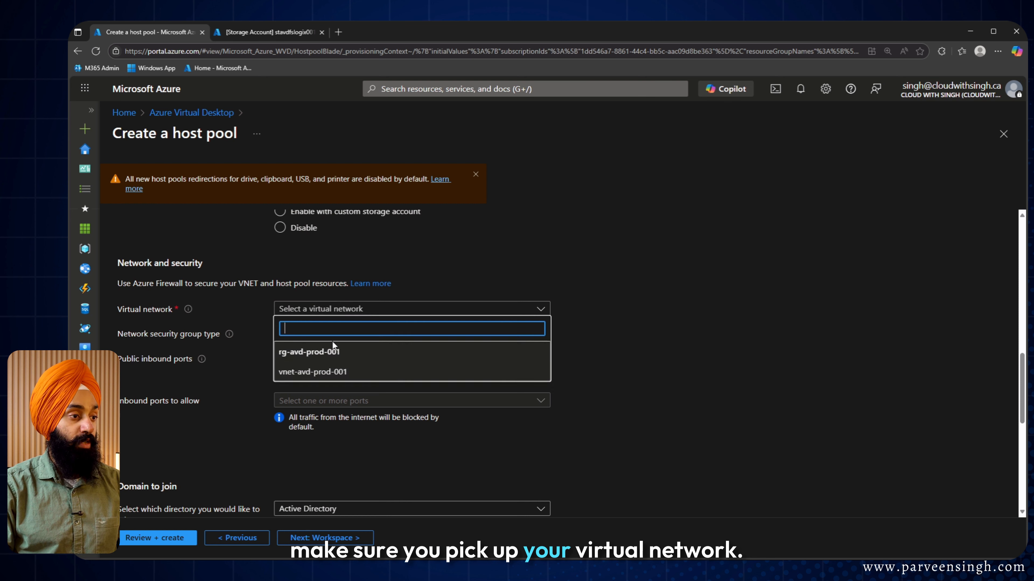
{"action": "left_click", "coordinate": [329, 372]}
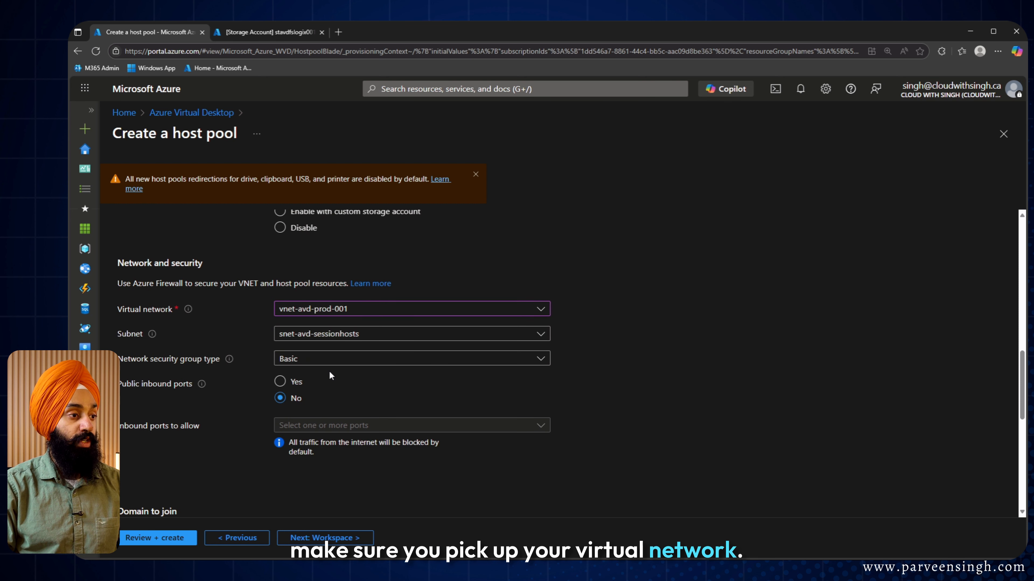
{"action": "left_click", "coordinate": [339, 336]}
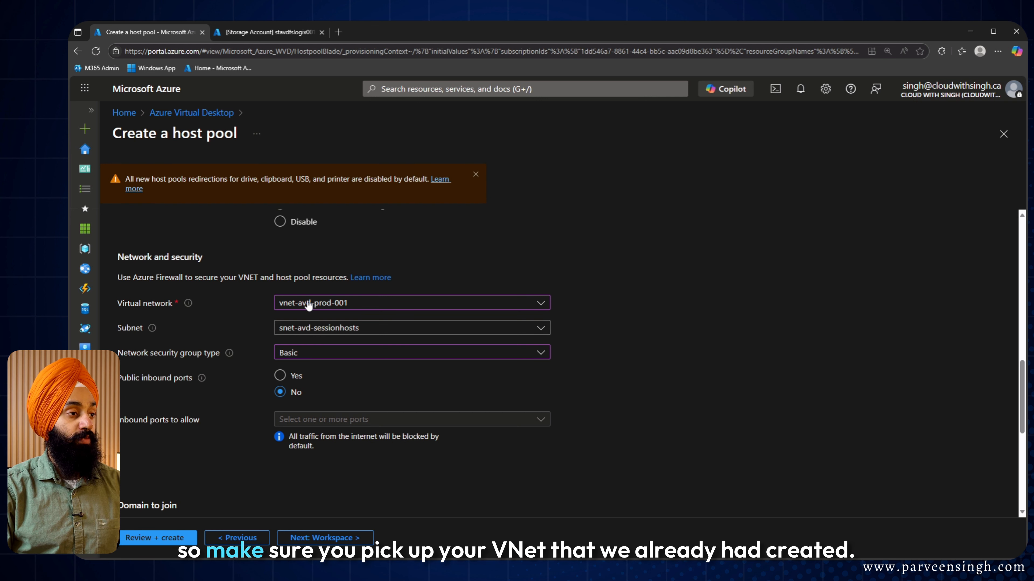
{"action": "scroll", "coordinate": [308, 308], "scroll_direction": "down", "scroll_amount": 1}
{"action": "left_click", "coordinate": [313, 274]}
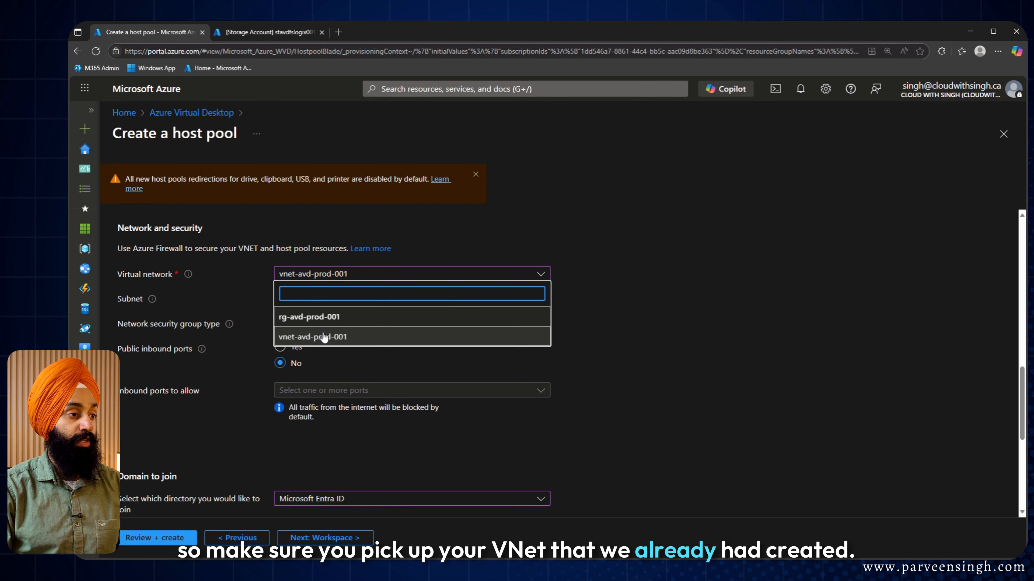
{"action": "left_click", "coordinate": [237, 295]}
{"action": "left_click", "coordinate": [329, 301]}
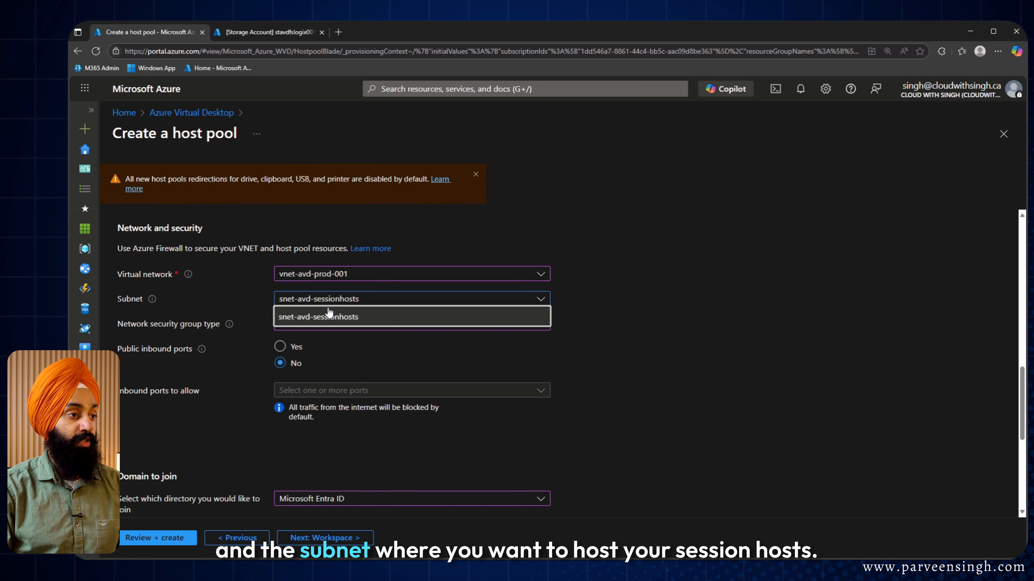
{"action": "left_click", "coordinate": [434, 314]}
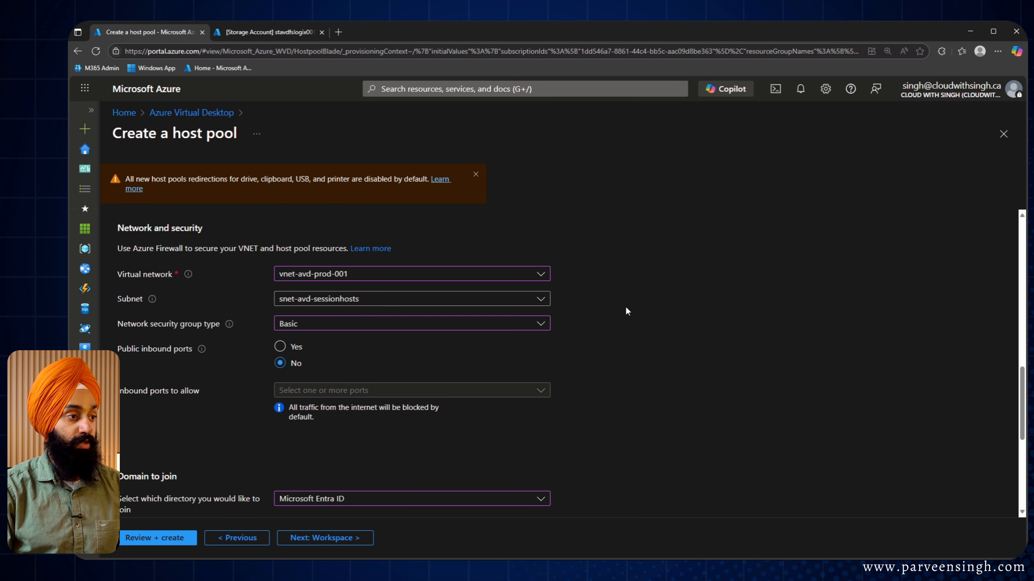
Step: Keep the session hosts' network security group type at Basic with no public inbound ports
{"action": "scroll", "coordinate": [626, 307], "scroll_direction": "down", "scroll_amount": 3}
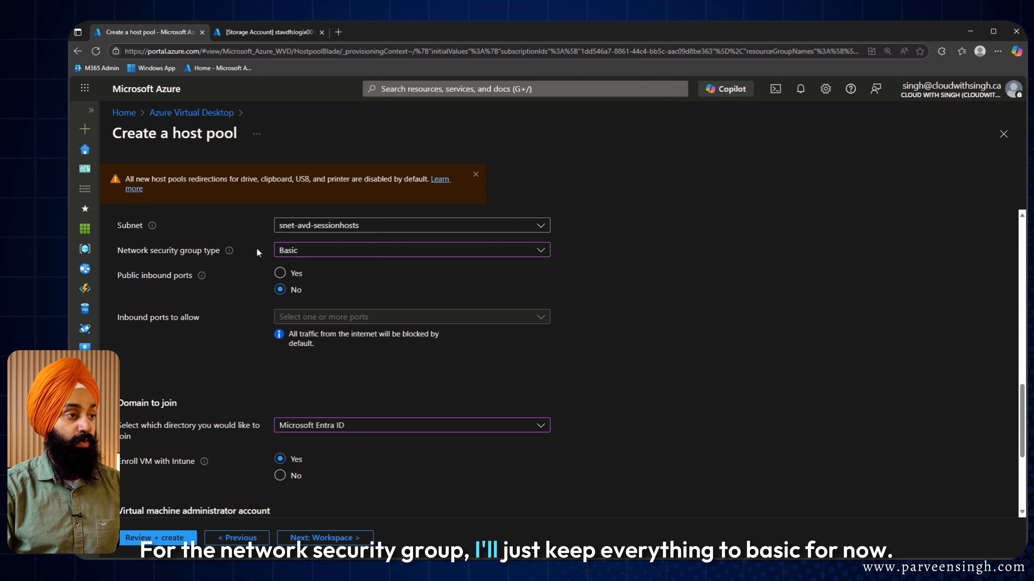
{"action": "left_click", "coordinate": [312, 259]}
{"action": "left_click", "coordinate": [235, 345]}
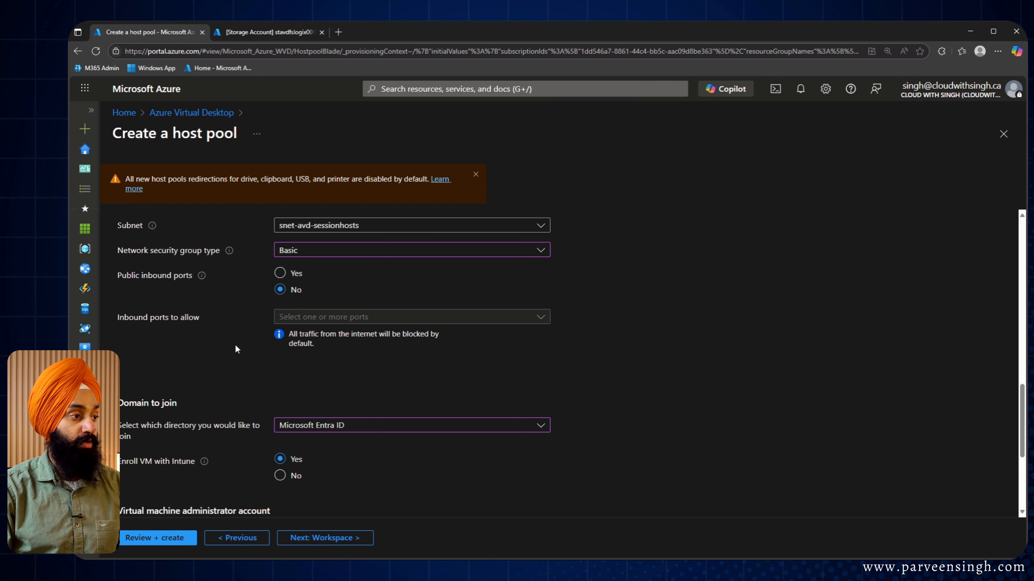
Step: Join the session hosts to the Microsoft Entra ID directory and have the VMs enrolled with Intune
{"action": "scroll", "coordinate": [234, 345], "scroll_direction": "down", "scroll_amount": 2}
{"action": "scroll", "coordinate": [235, 346], "scroll_direction": "down", "scroll_amount": 3}
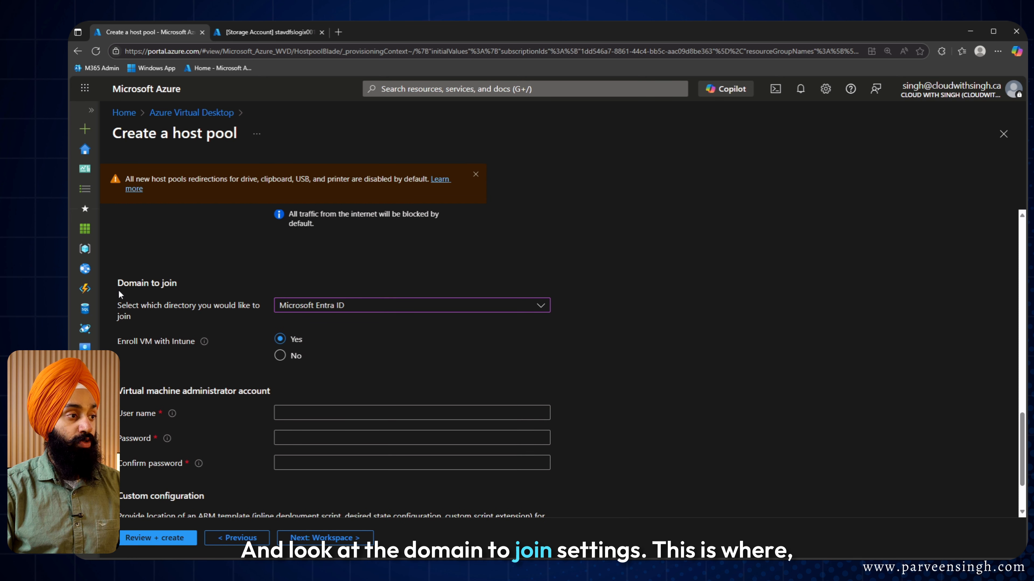
{"action": "left_click_drag", "start_coordinate": [119, 290], "coordinate": [196, 299]}
{"action": "left_click", "coordinate": [646, 332]}
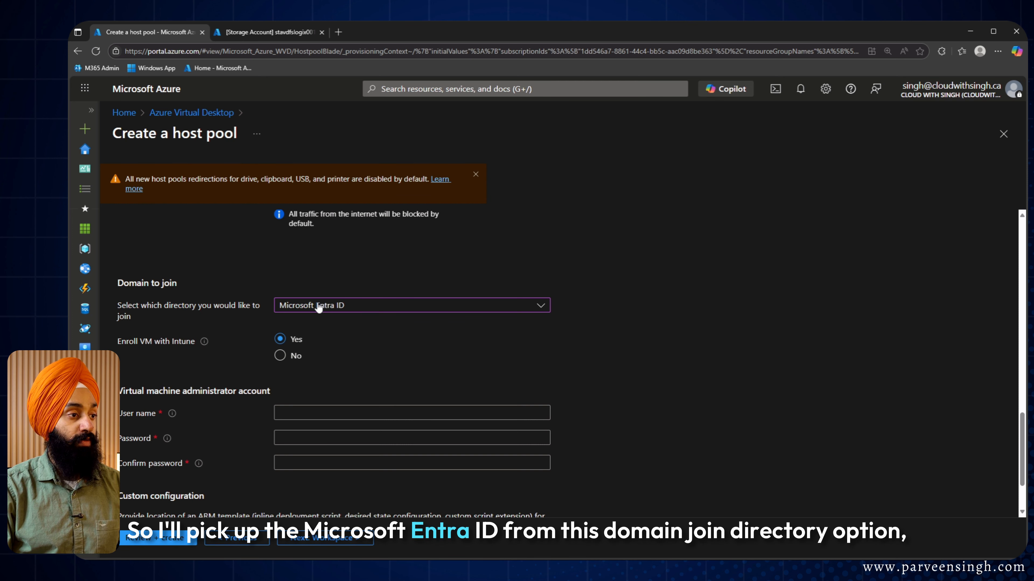
{"action": "left_click", "coordinate": [334, 306]}
{"action": "left_click", "coordinate": [330, 340]}
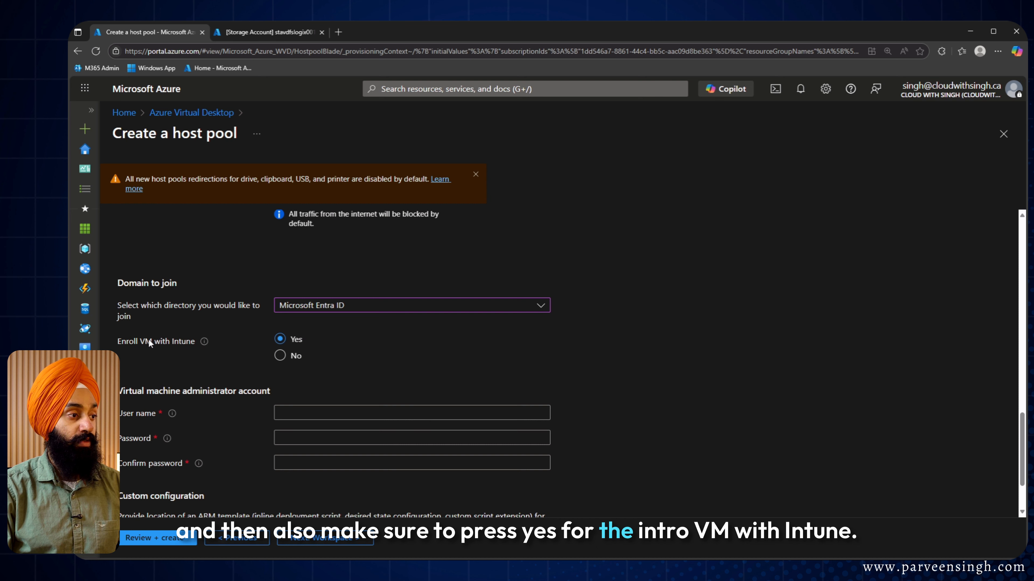
{"action": "left_click_drag", "start_coordinate": [130, 343], "coordinate": [167, 345]}
{"action": "left_click", "coordinate": [223, 363]}
Step: Set the virtual machine administrator user name to azureuser, enter and confirm the account password, and proceed to the workspace settings
{"action": "scroll", "coordinate": [223, 362], "scroll_direction": "down", "scroll_amount": 2}
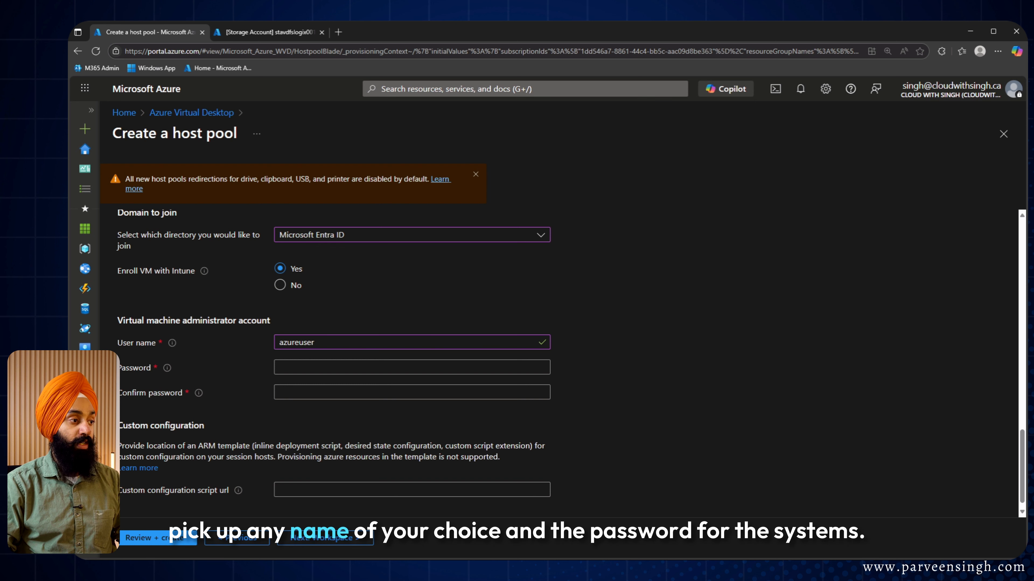
{"action": "left_click", "coordinate": [319, 363]}
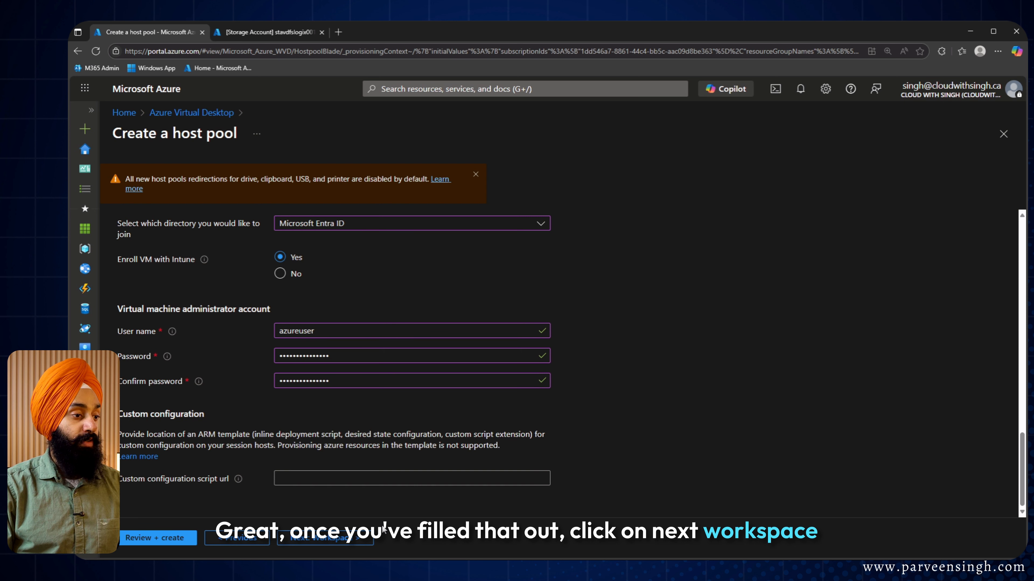
{"action": "left_click", "coordinate": [341, 538]}
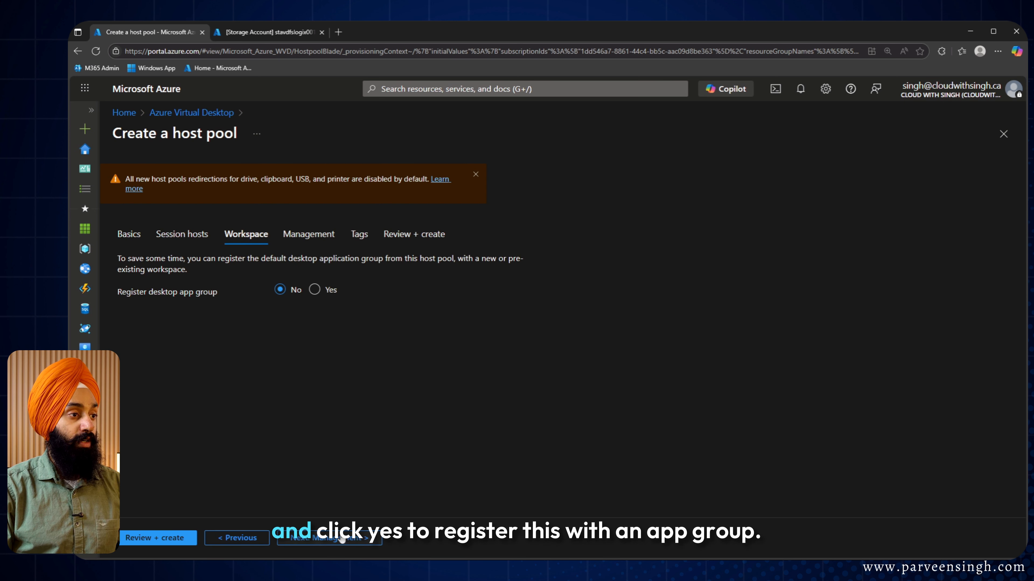
Step: Register the desktop app group to a new workspace named ws-avd-prod-001
{"action": "left_click", "coordinate": [319, 291]}
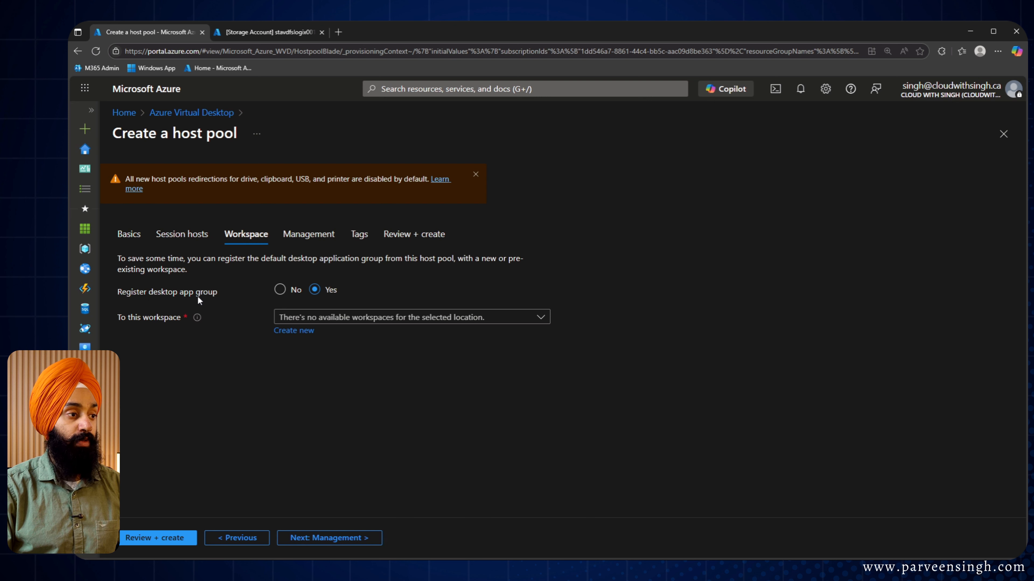
{"action": "left_click", "coordinate": [309, 330]}
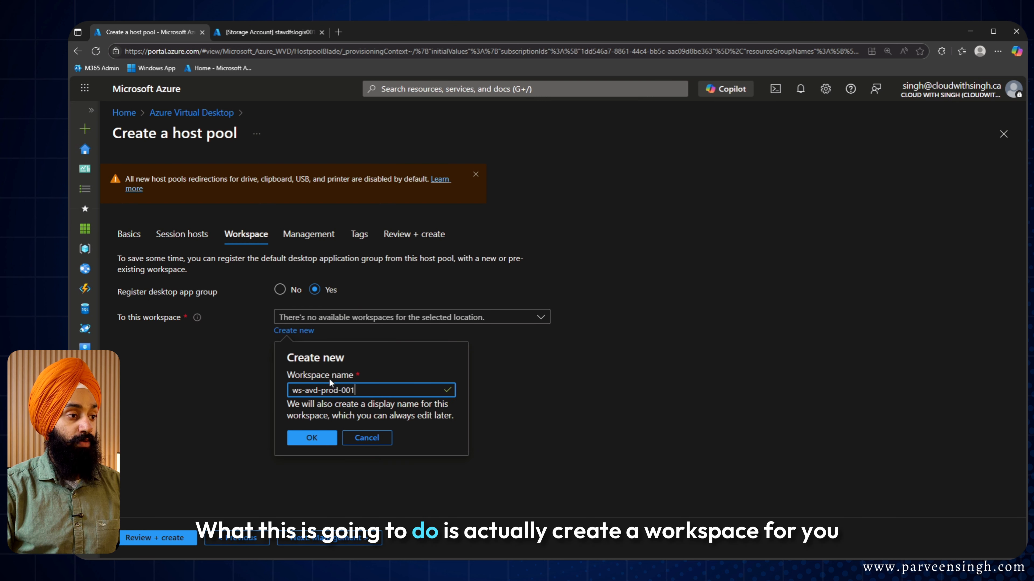
{"action": "key", "text": "ctrl+a"}
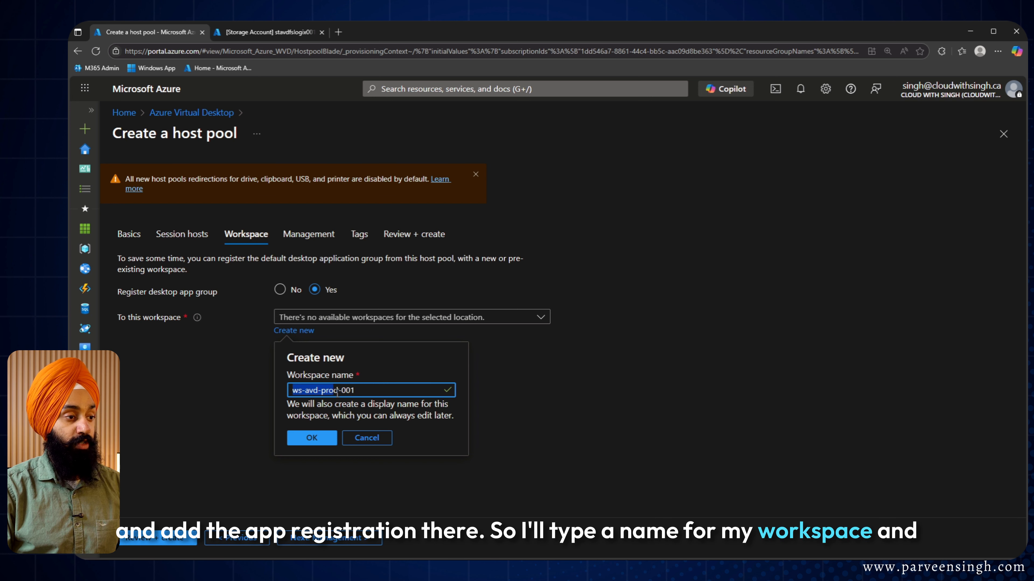
{"action": "left_click", "coordinate": [316, 442]}
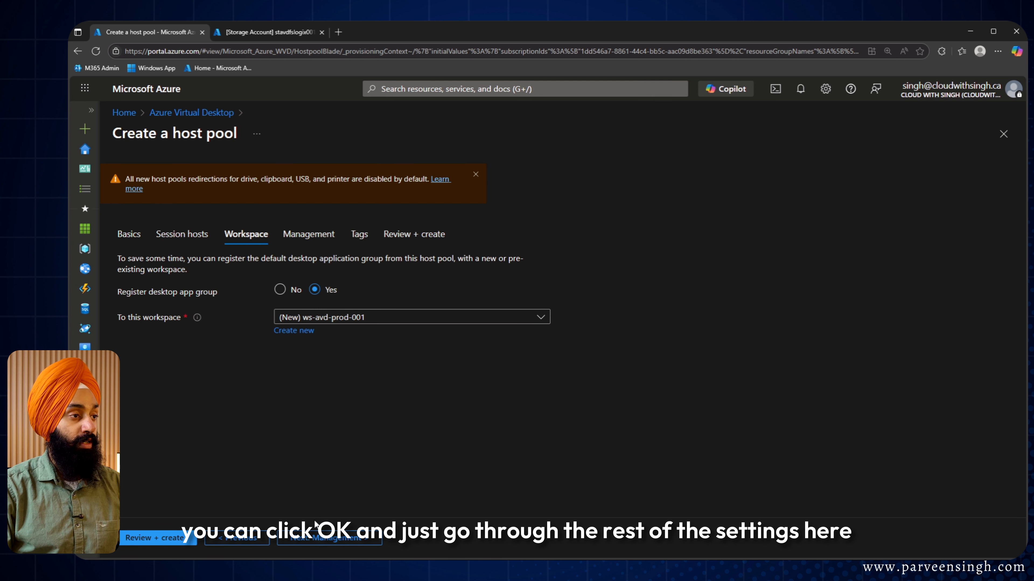
Step: Continue through the management and tags settings without enabling diagnostics, and deploy the host pool from the final review
{"action": "left_click", "coordinate": [314, 540]}
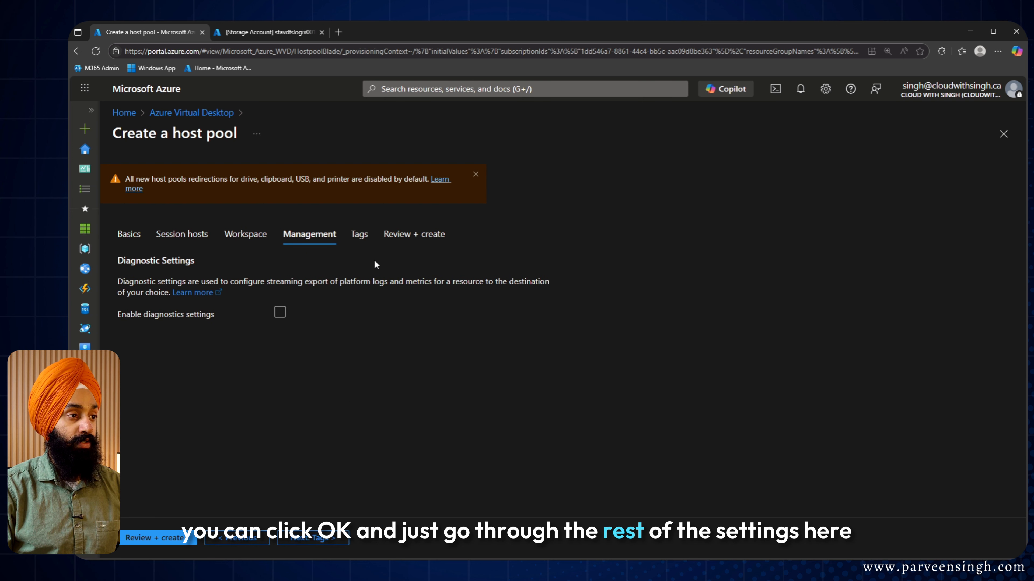
{"action": "left_click", "coordinate": [360, 235]}
{"action": "left_click", "coordinate": [411, 236]}
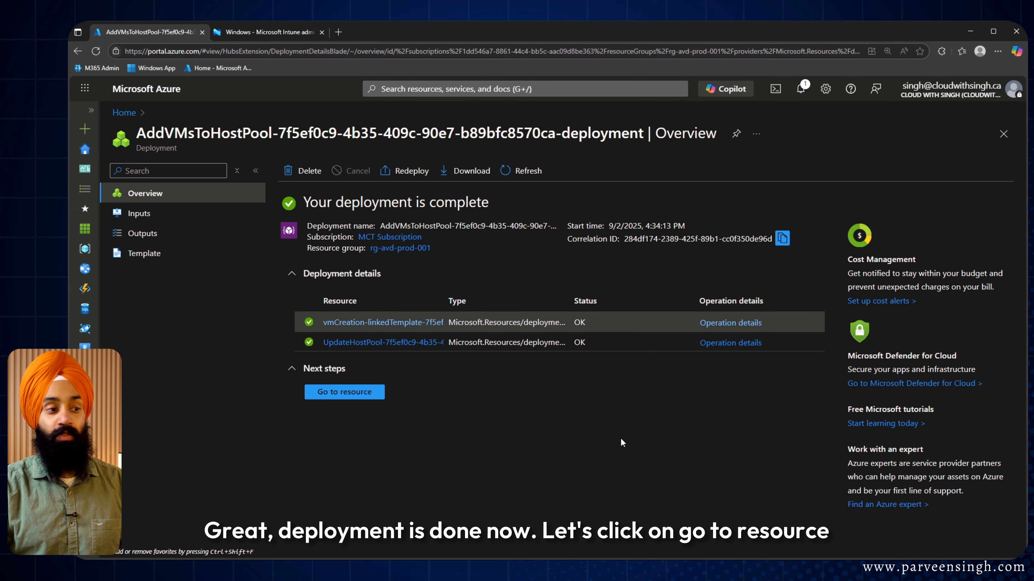
Step: Open the deployed host pool hp-avd-desktop-001 and go to its RDP properties
{"action": "left_click", "coordinate": [344, 391]}
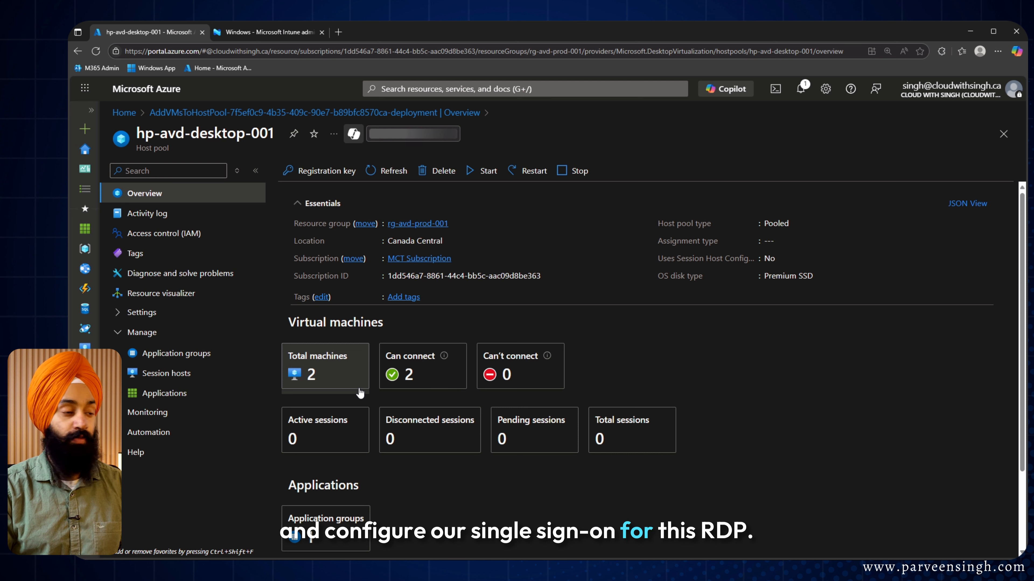
{"action": "left_click", "coordinate": [161, 314]}
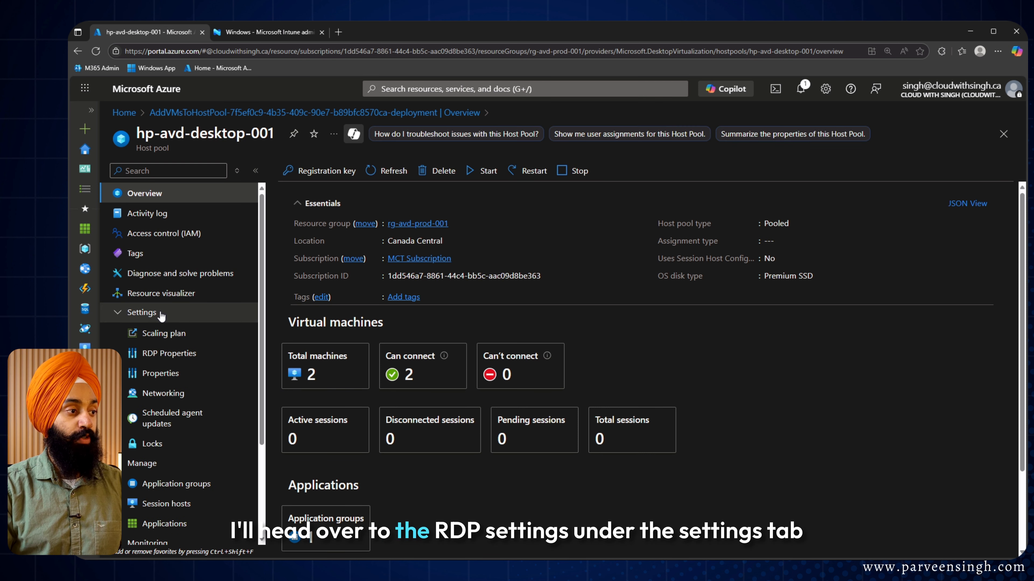
{"action": "left_click", "coordinate": [190, 353]}
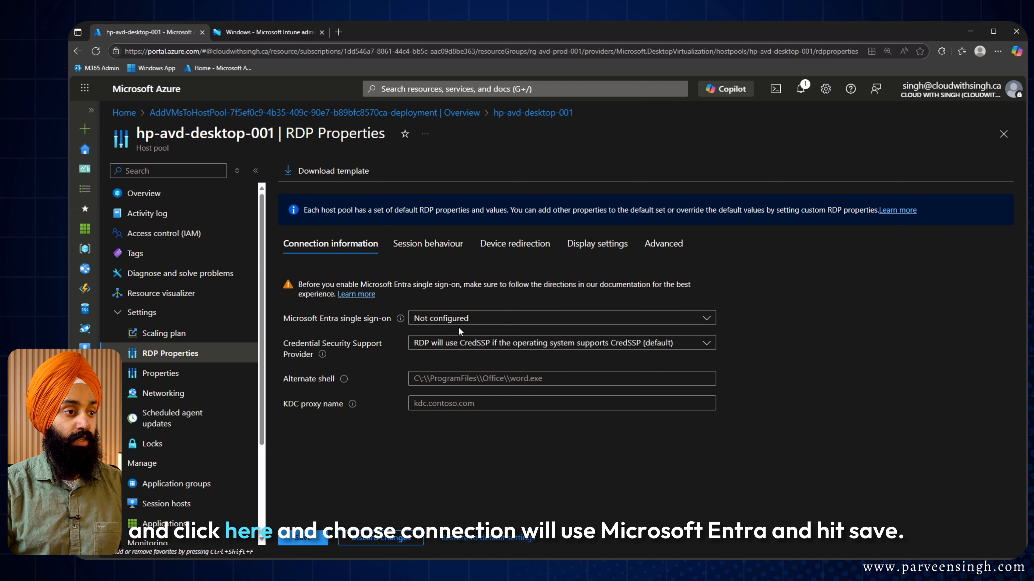
Step: Set Microsoft Entra single sign-on to "Connections will use Microsoft Entra authentication to provide single sign-on" and save the host pool's RDP properties
{"action": "left_click", "coordinate": [466, 321]}
{"action": "left_click", "coordinate": [470, 359]}
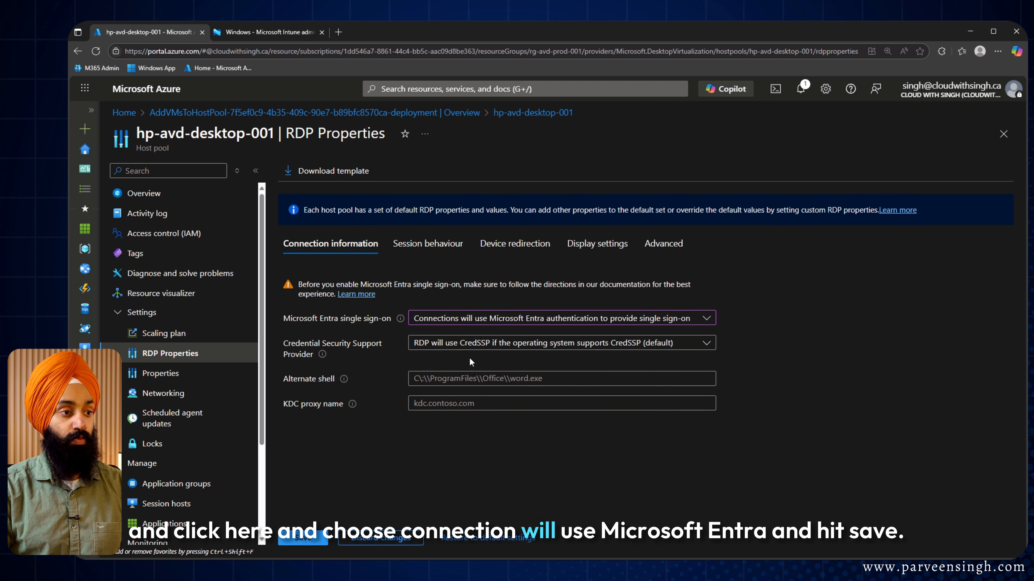
{"action": "left_click", "coordinate": [303, 537]}
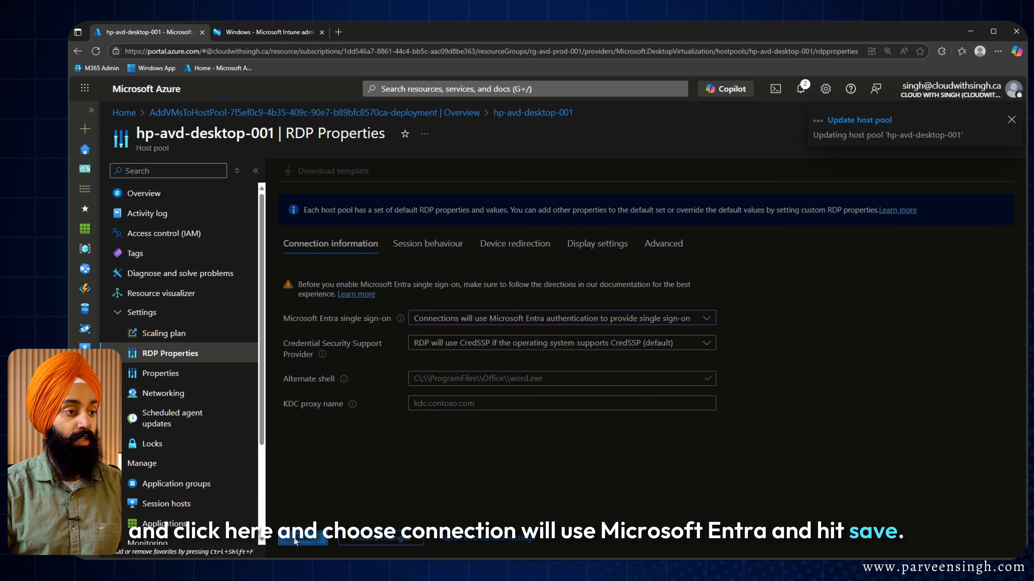
{"action": "left_click", "coordinate": [663, 275]}
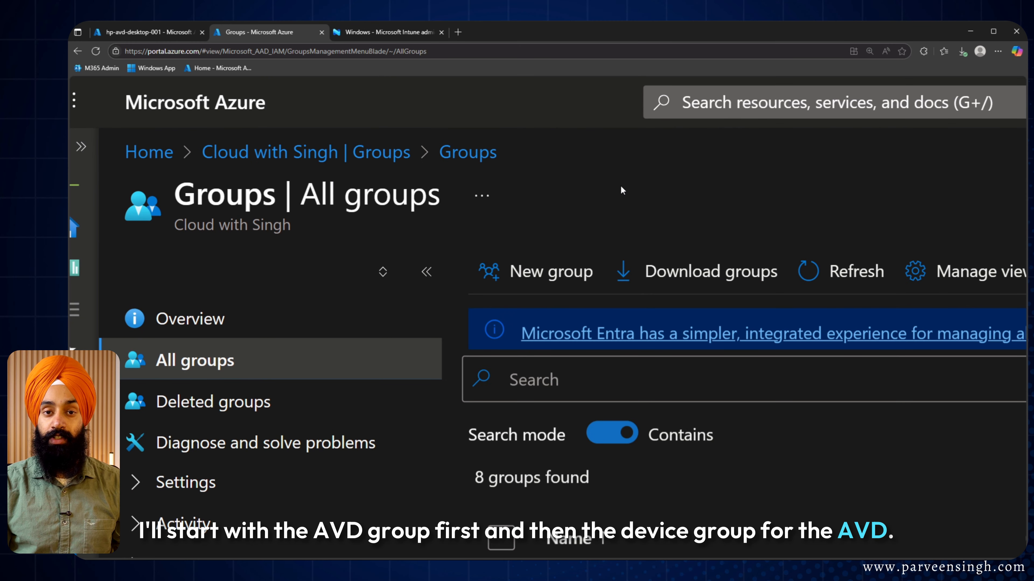
Step: Create a new group of type Security named AVD-Users
{"action": "left_click", "coordinate": [523, 271]}
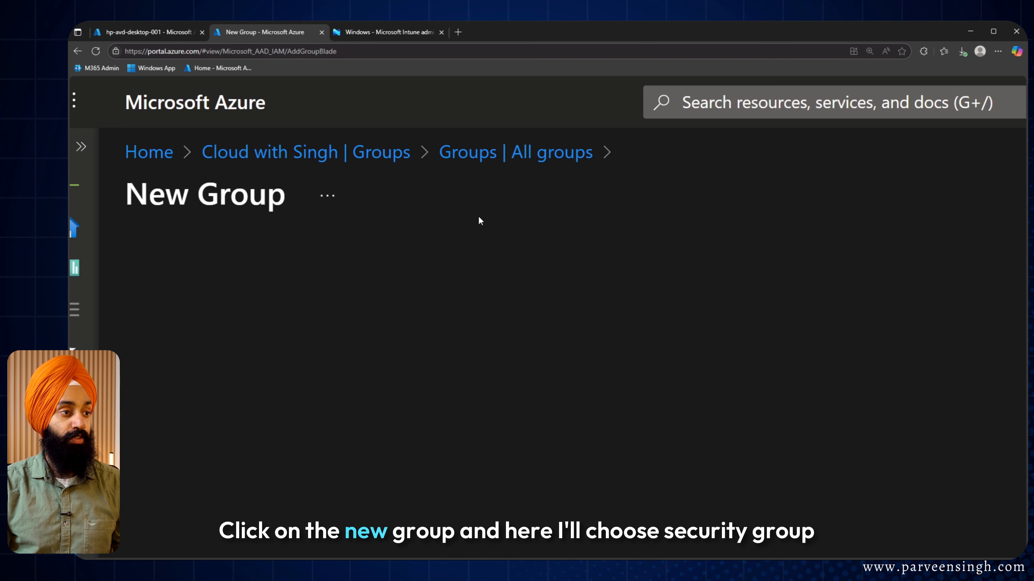
{"action": "left_click", "coordinate": [228, 371]}
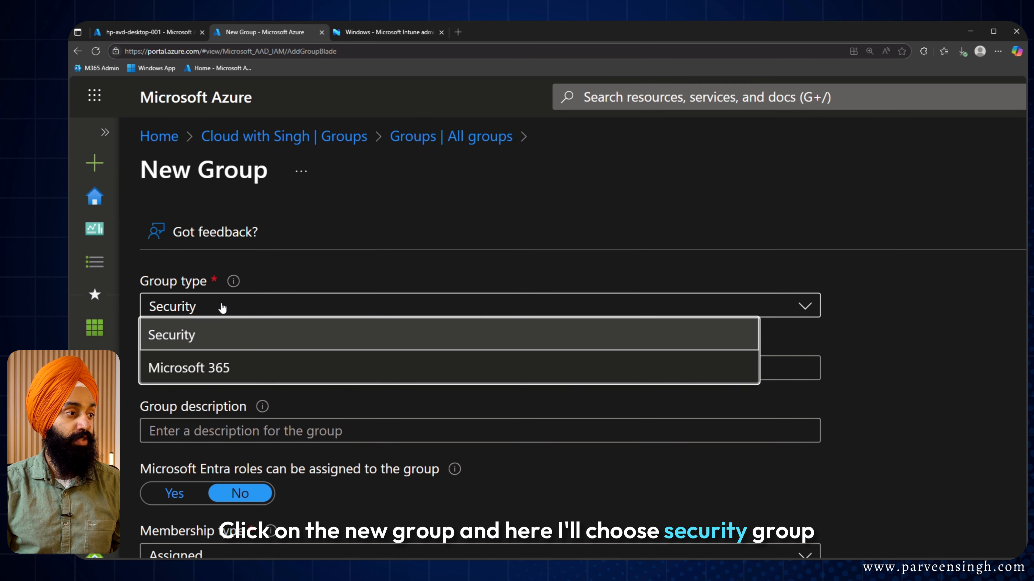
{"action": "left_click", "coordinate": [206, 338]}
{"action": "left_click", "coordinate": [202, 374]}
{"action": "type", "text": "AVD"}
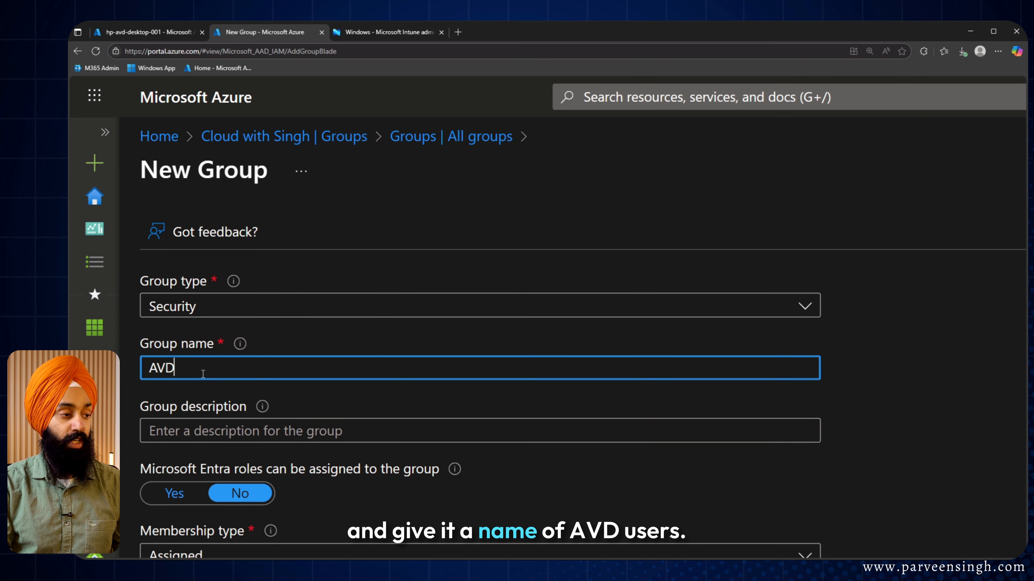
{"action": "type", "text": "-Users"}
{"action": "scroll", "coordinate": [202, 374], "scroll_direction": "down", "scroll_amount": 2}
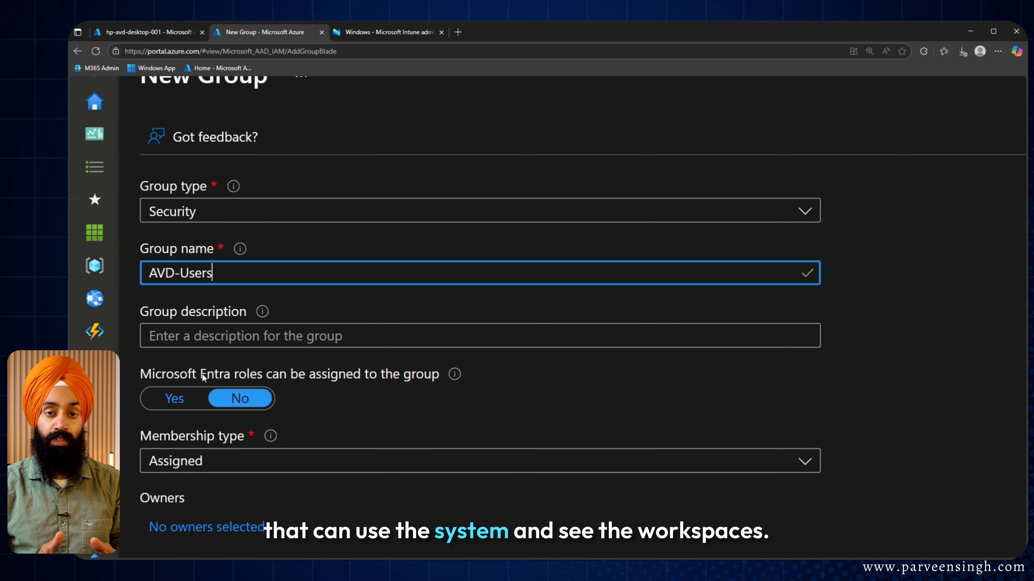
{"action": "scroll", "coordinate": [203, 376], "scroll_direction": "down", "scroll_amount": 4}
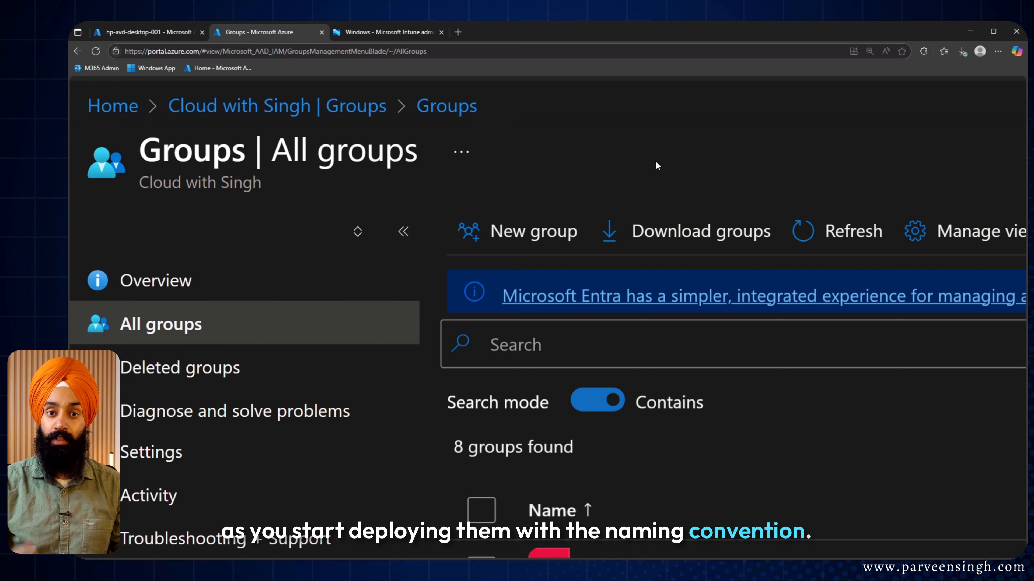
Step: Start a second security group named AVD-SessionHost with Dynamic Device membership and open its dynamic query
{"action": "left_click", "coordinate": [491, 222]}
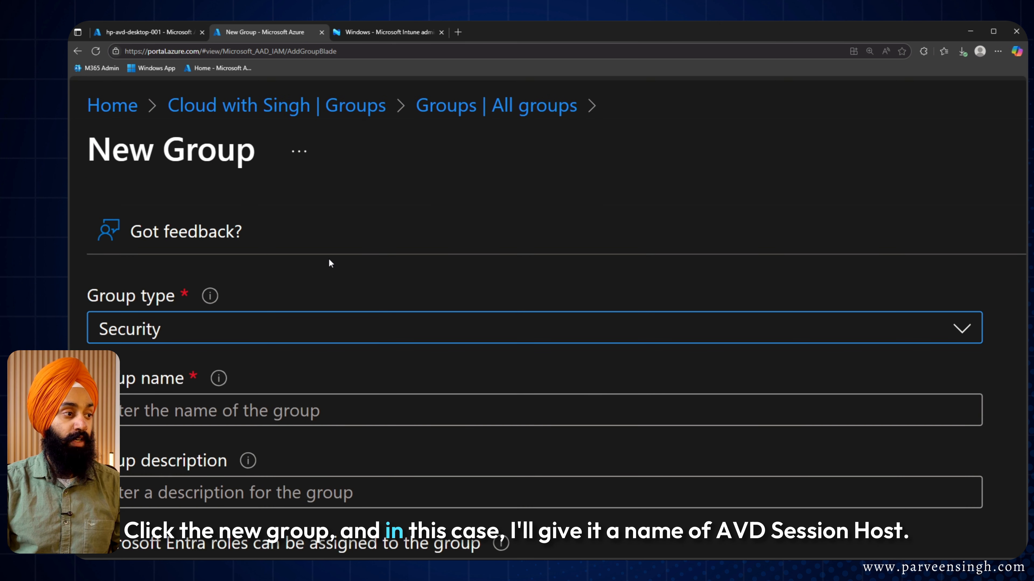
{"action": "scroll", "coordinate": [330, 263], "scroll_direction": "down", "scroll_amount": 3}
{"action": "left_click", "coordinate": [275, 312]}
{"action": "type", "text": "AVD-SessionHost"}
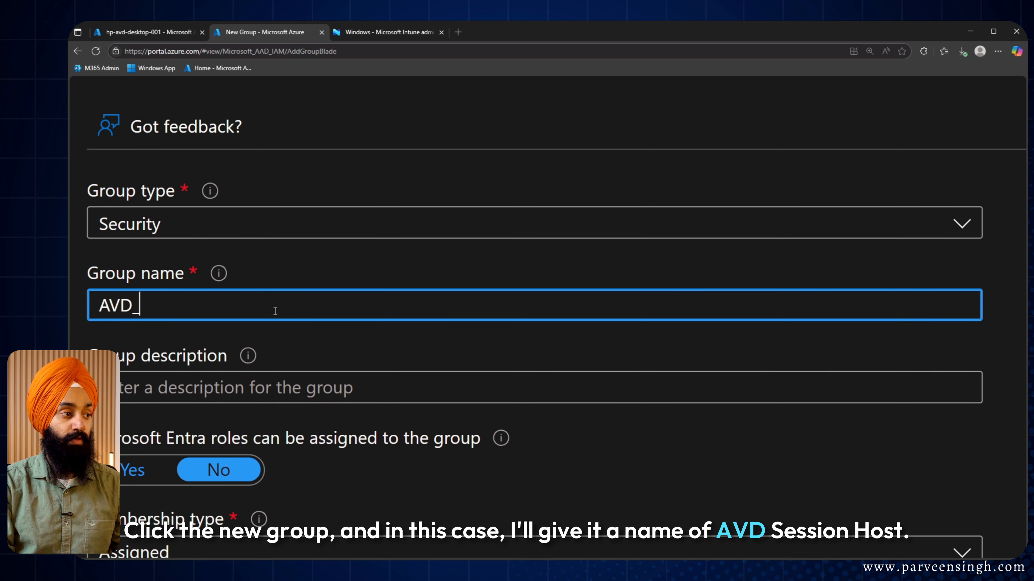
{"action": "scroll", "coordinate": [215, 357], "scroll_direction": "down", "scroll_amount": 4}
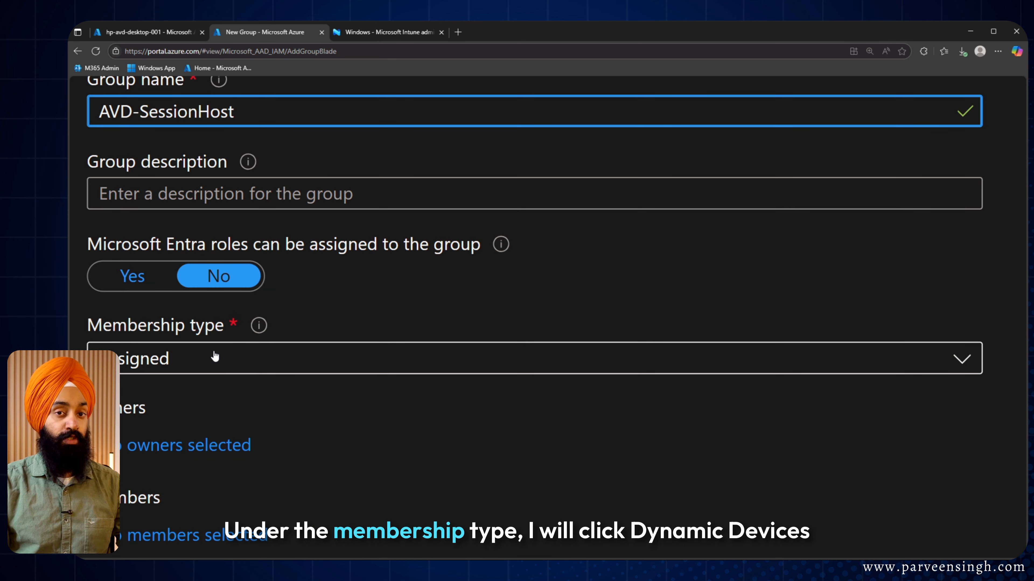
{"action": "left_click", "coordinate": [215, 357]}
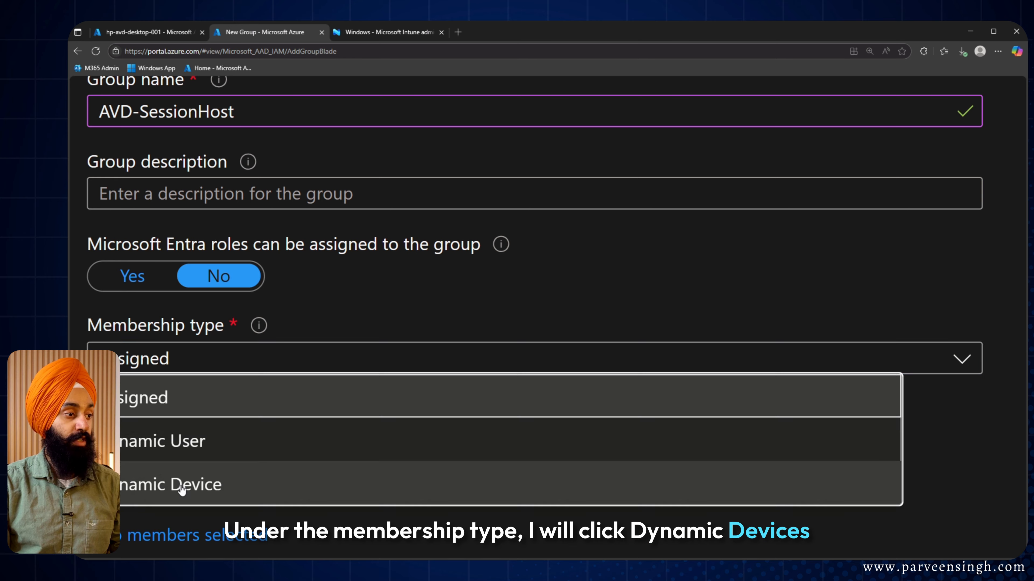
{"action": "left_click", "coordinate": [180, 485]}
{"action": "scroll", "coordinate": [261, 417], "scroll_direction": "down", "scroll_amount": 4}
{"action": "left_click", "coordinate": [208, 367]}
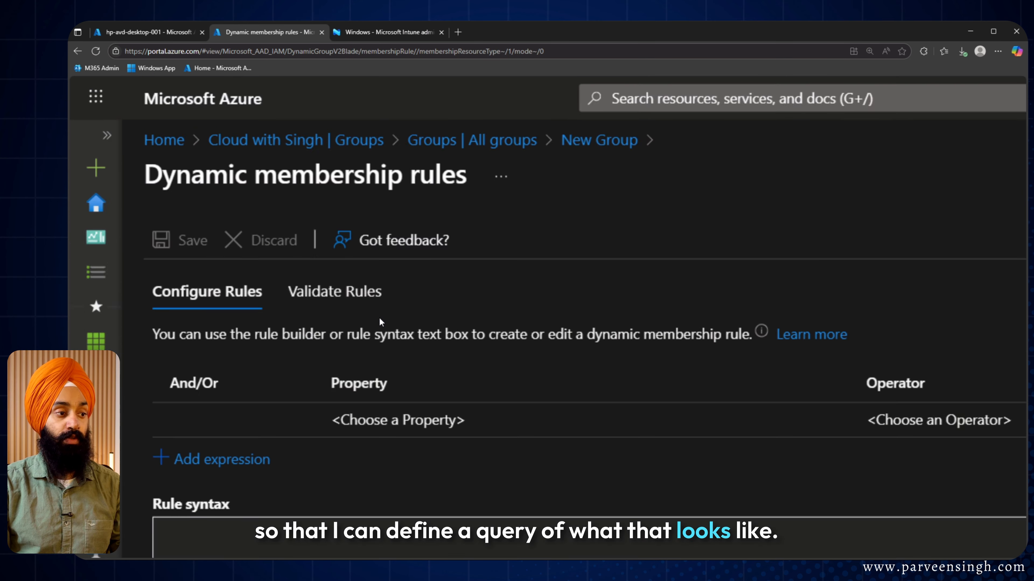
Step: Define the membership rule as displayName Starts With avd-vm, save it and create the device group
{"action": "left_click", "coordinate": [390, 342]}
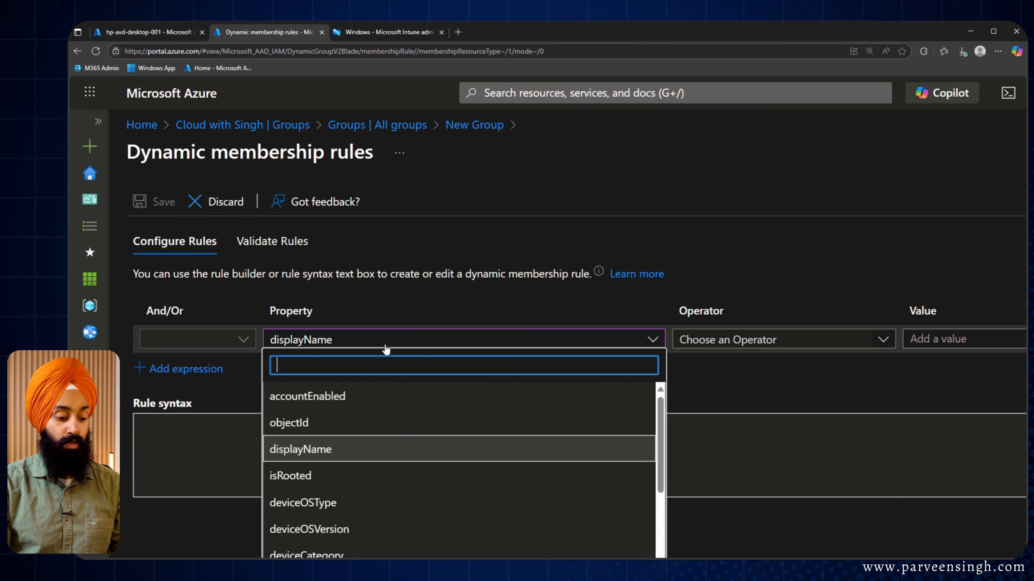
{"action": "type", "text": "dis"}
{"action": "left_click", "coordinate": [322, 397]}
{"action": "left_click", "coordinate": [445, 341]}
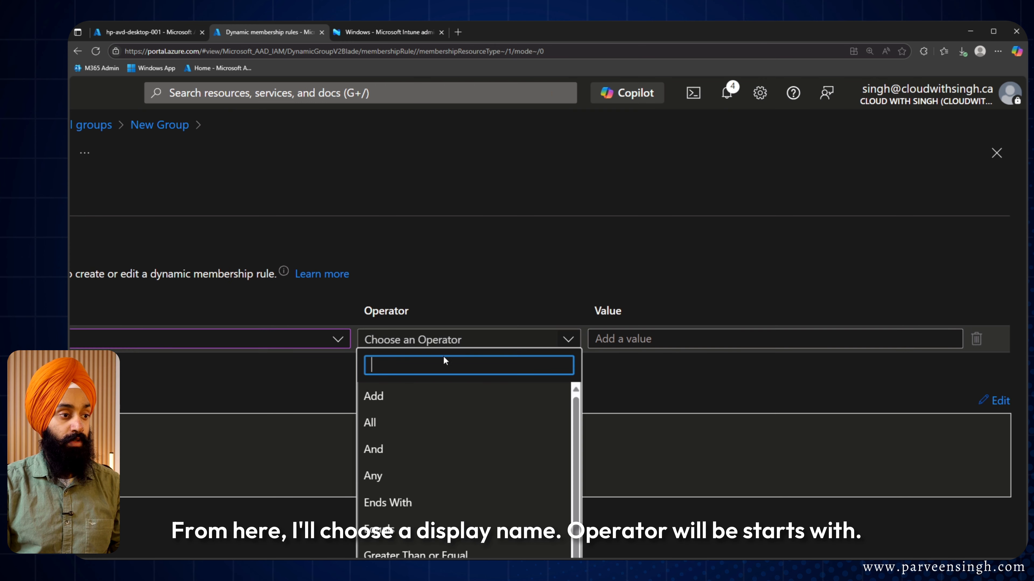
{"action": "scroll", "coordinate": [411, 530], "scroll_direction": "down", "scroll_amount": 5}
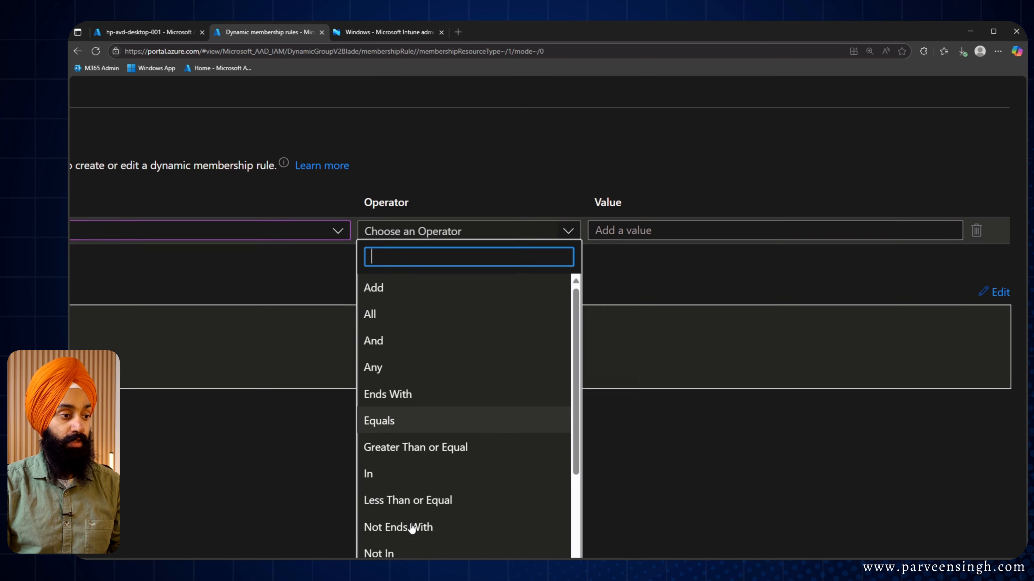
{"action": "left_click", "coordinate": [411, 530]}
{"action": "left_click", "coordinate": [623, 274]}
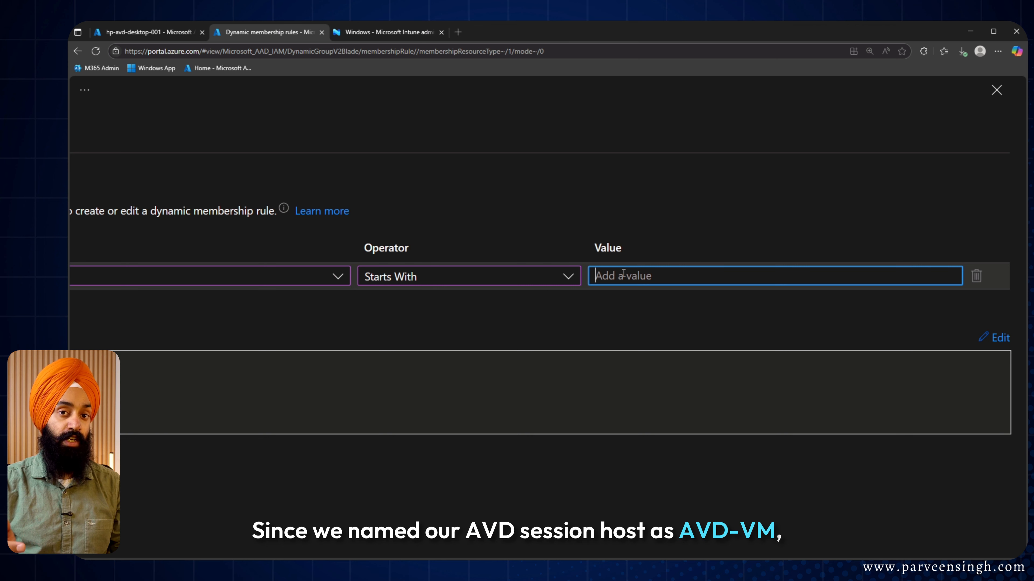
{"action": "type", "text": "avd-vm"}
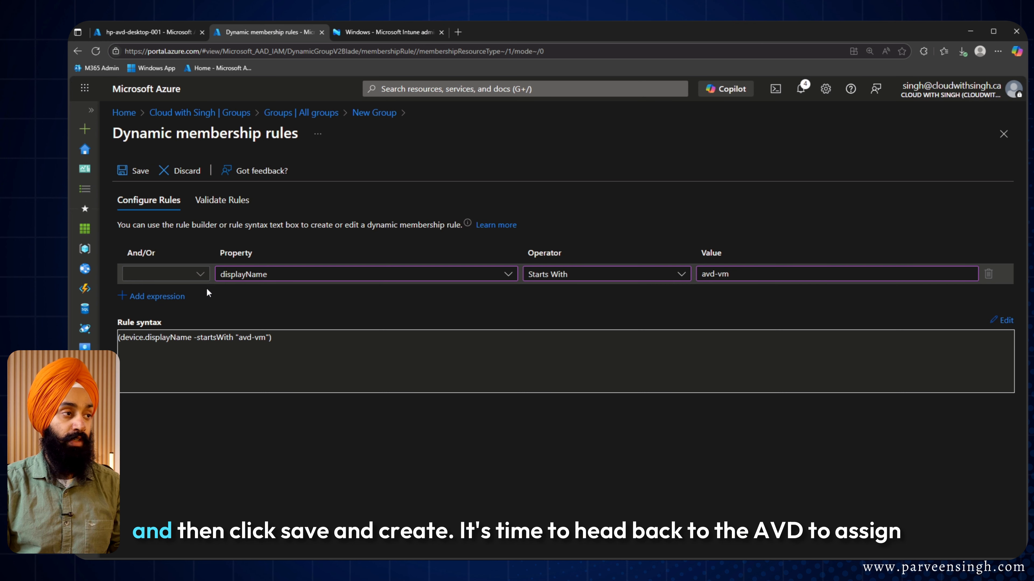
{"action": "left_click", "coordinate": [129, 174]}
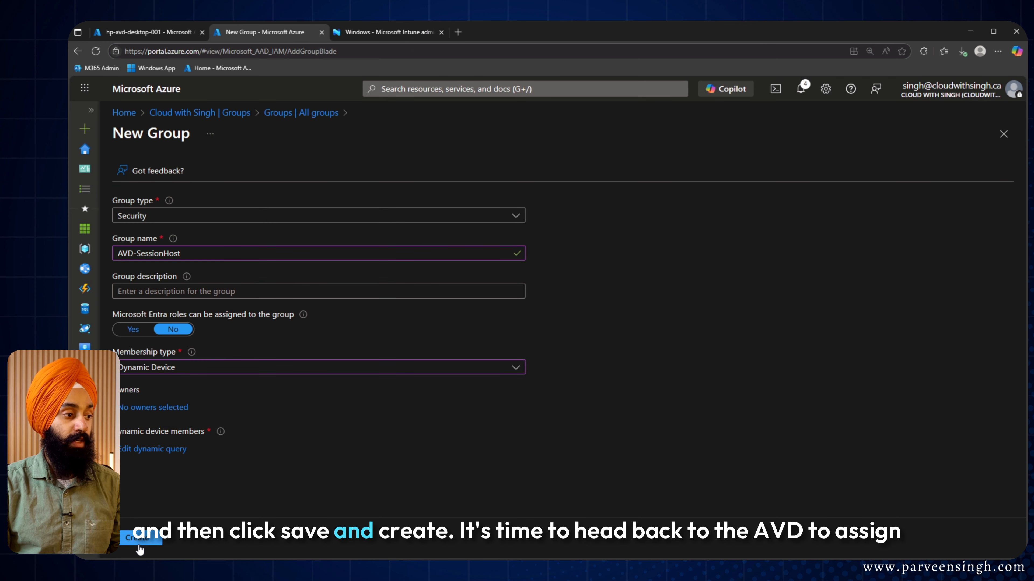
{"action": "left_click", "coordinate": [139, 537]}
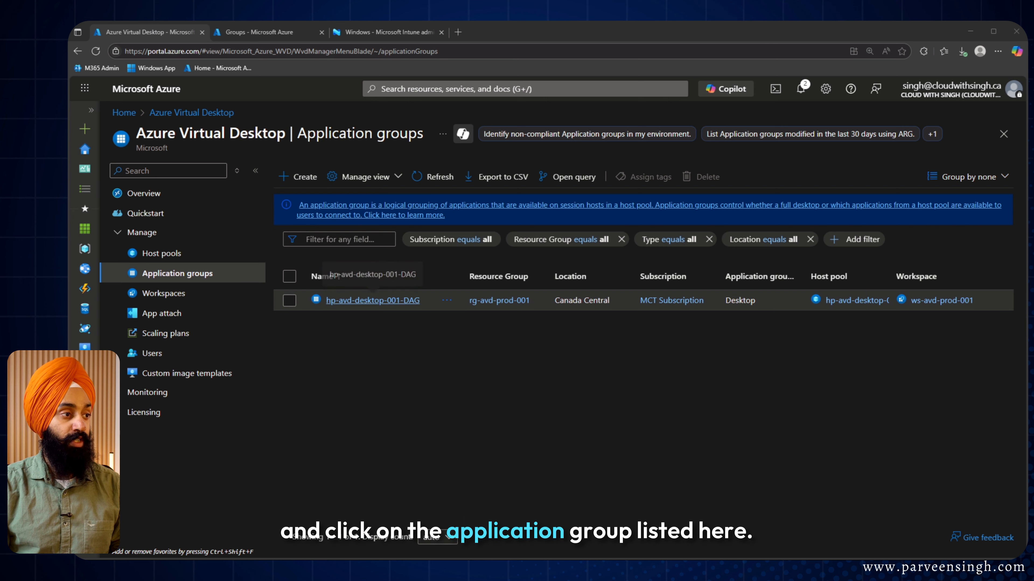
Step: Open the assignments of application group hp-avd-desktop-001-DAG and select the AVD-Users group to add
{"action": "left_click", "coordinate": [372, 300]}
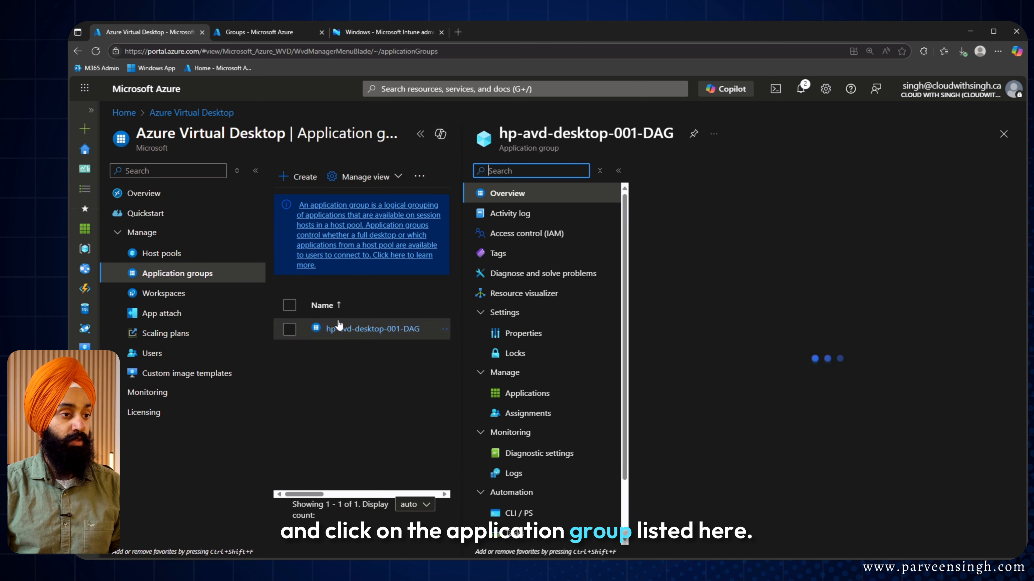
{"action": "left_click", "coordinate": [553, 418]}
{"action": "left_click", "coordinate": [665, 174]}
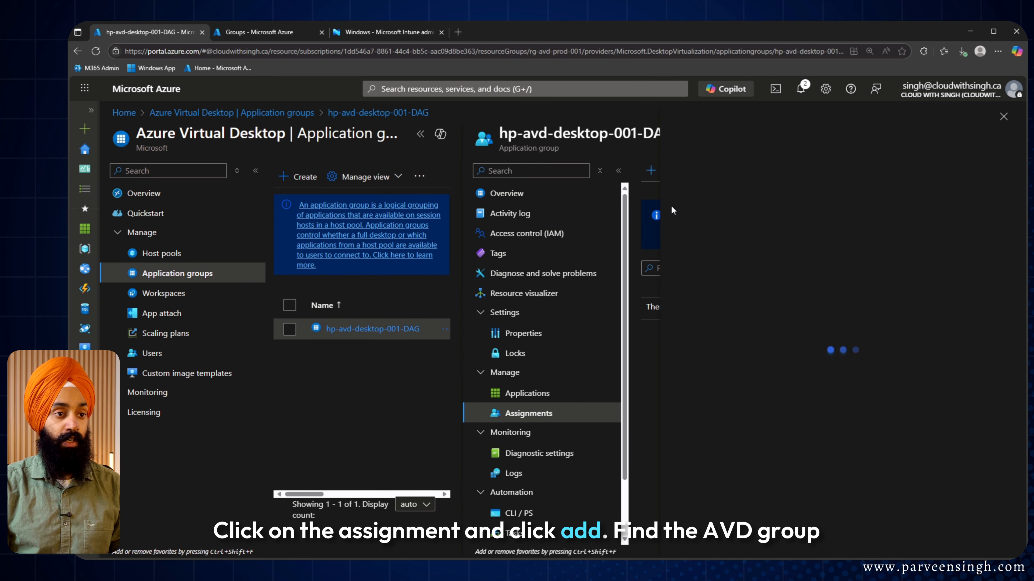
{"action": "left_click", "coordinate": [684, 213]}
{"action": "type", "text": "avd-"}
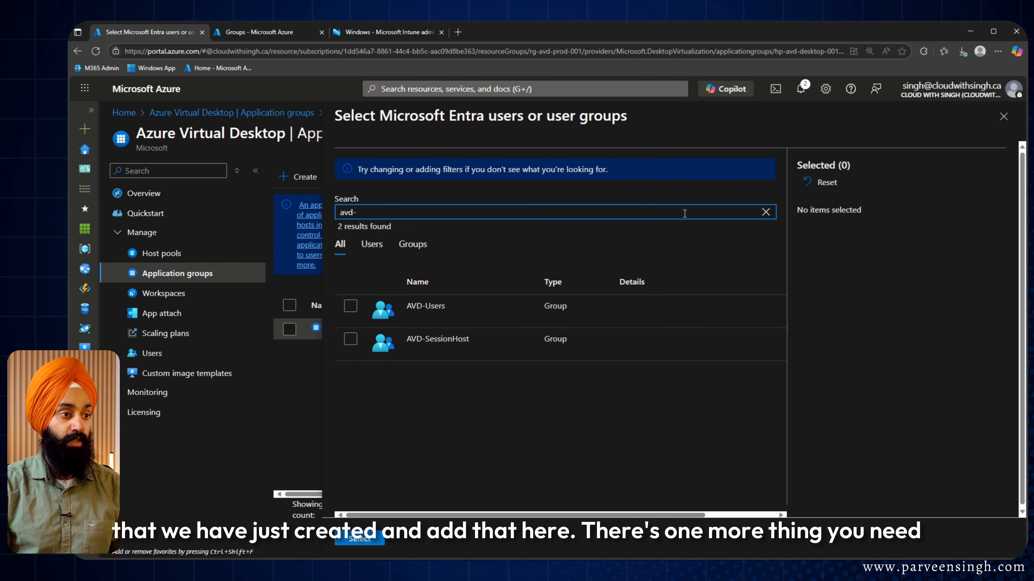
{"action": "left_click", "coordinate": [350, 306]}
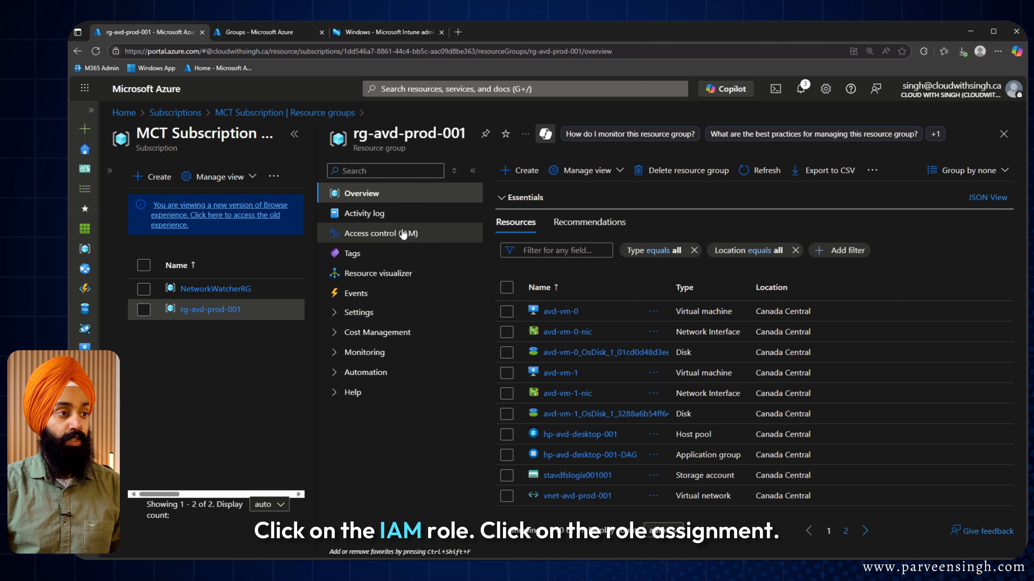
Step: Add a role assignment on resource group rg-avd-prod-001 using the Virtual Machine User Login role
{"action": "left_click", "coordinate": [392, 237]}
{"action": "left_click", "coordinate": [583, 271]}
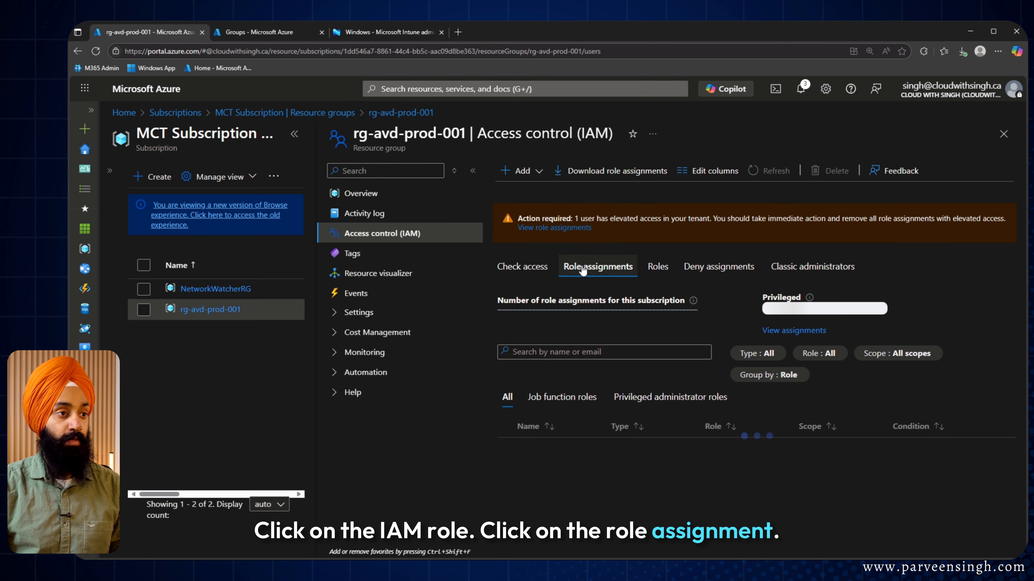
{"action": "left_click", "coordinate": [519, 170]}
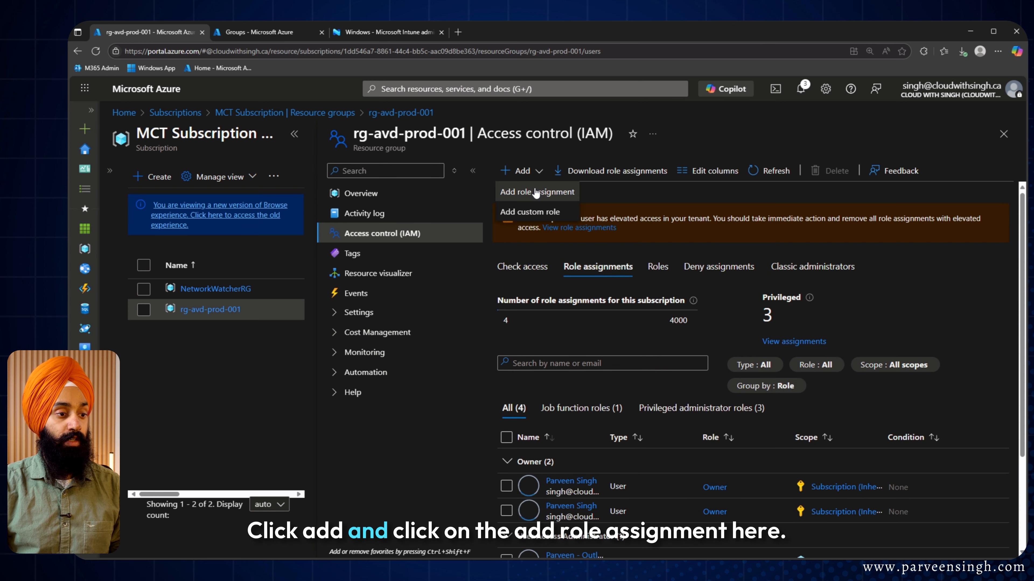
{"action": "left_click", "coordinate": [540, 192]}
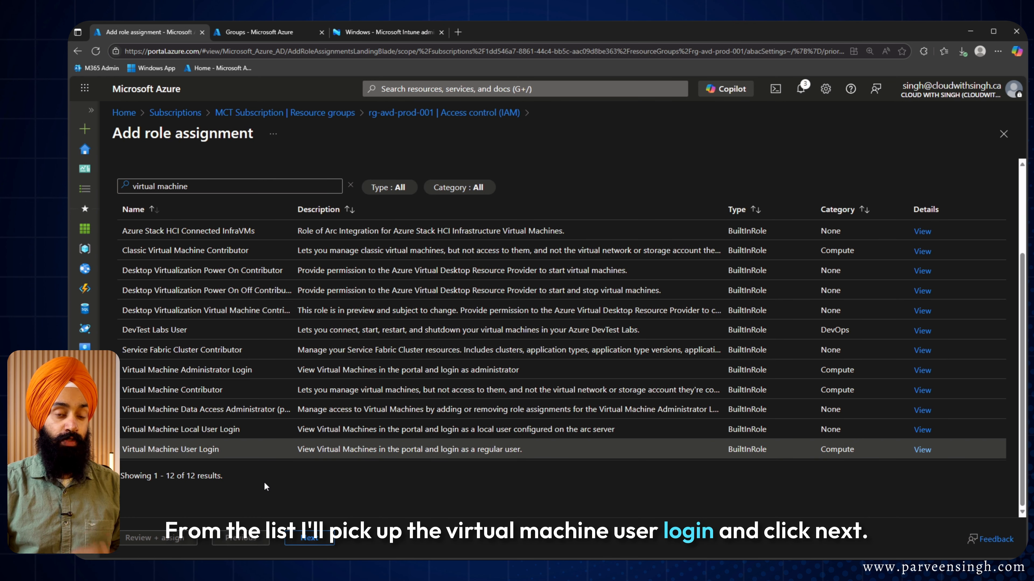
Step: Select the AVD-Users group as the role's member, then review and complete the assignment
{"action": "left_click", "coordinate": [247, 285]}
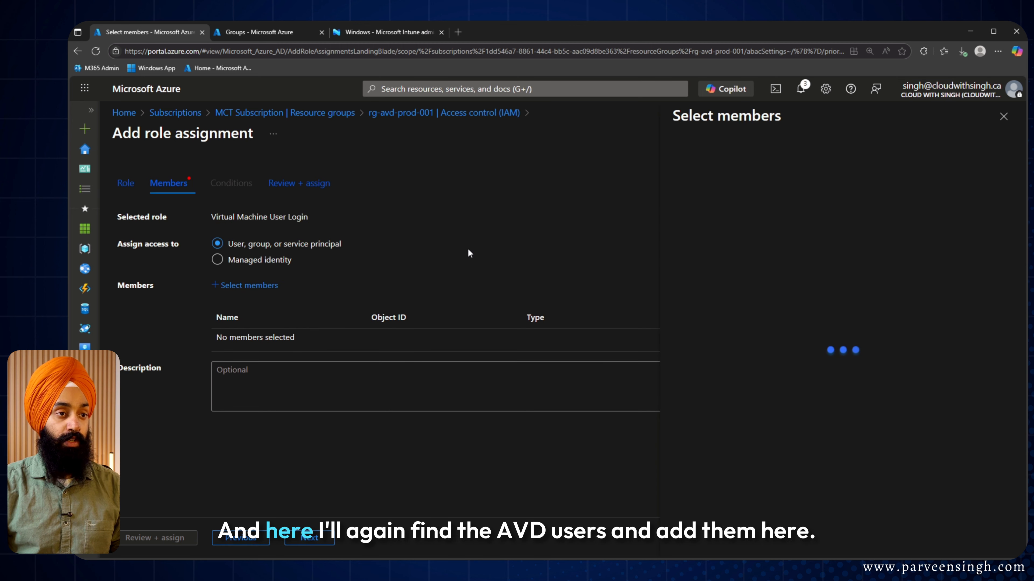
{"action": "type", "text": "avd-"}
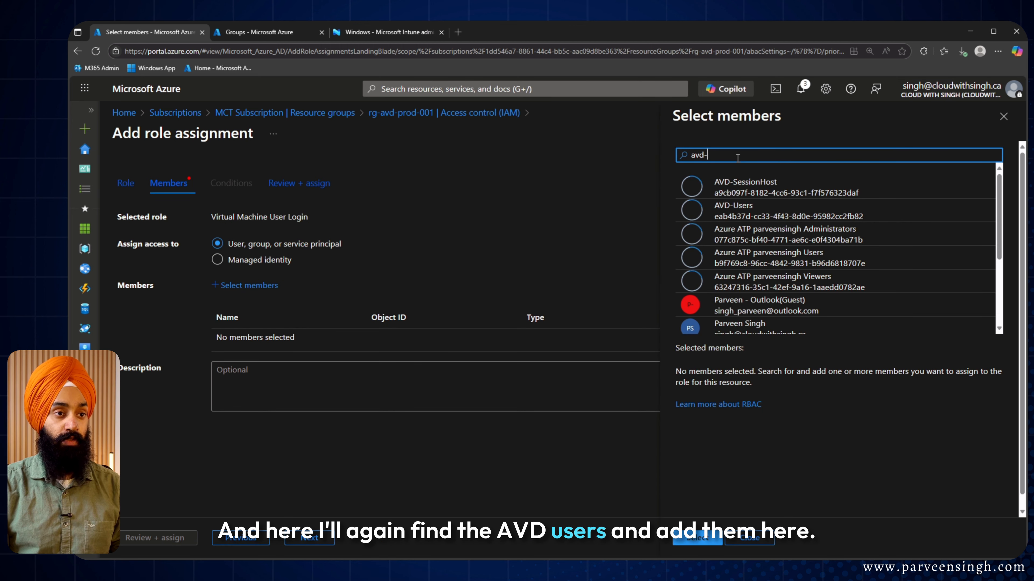
{"action": "left_click", "coordinate": [733, 210]}
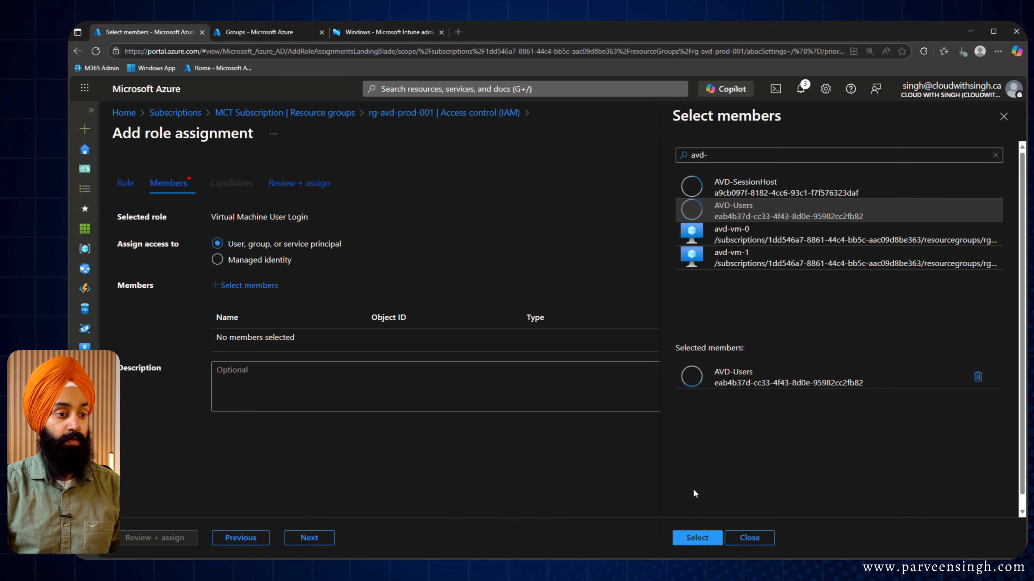
{"action": "left_click", "coordinate": [696, 537]}
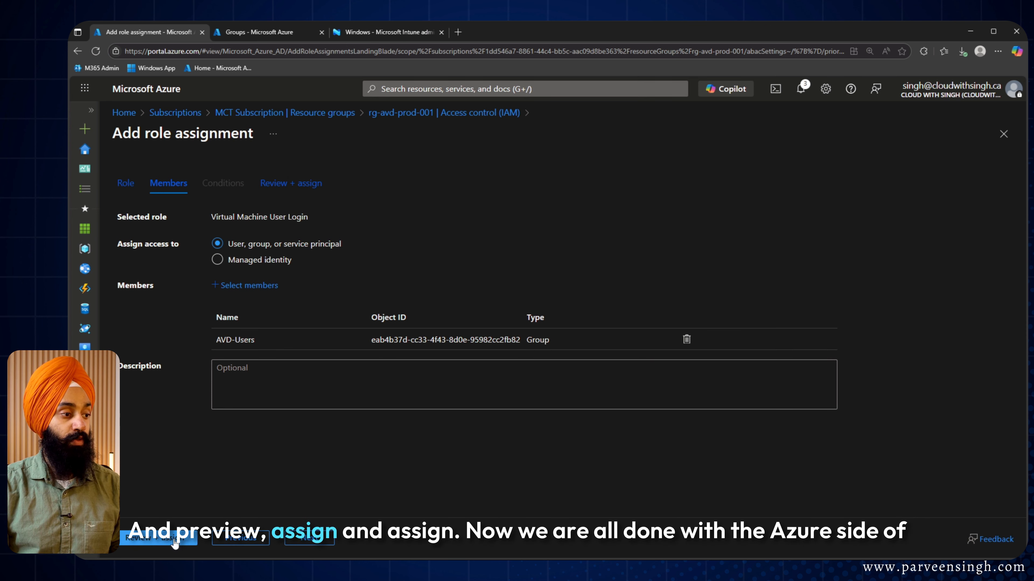
{"action": "left_click", "coordinate": [177, 544]}
{"action": "left_click", "coordinate": [166, 541]}
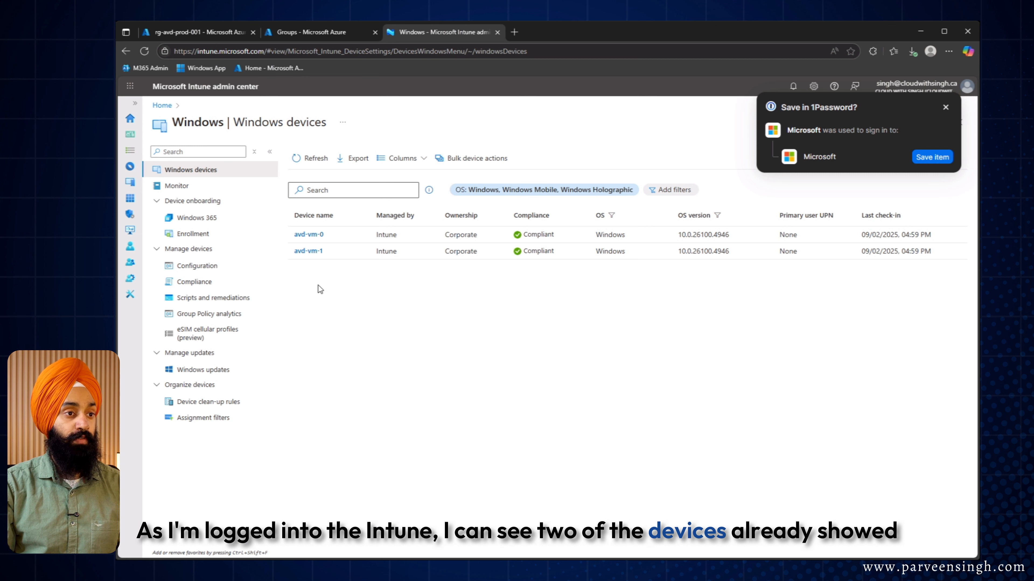
{"action": "double_click", "coordinate": [538, 236]}
{"action": "left_click", "coordinate": [479, 330]}
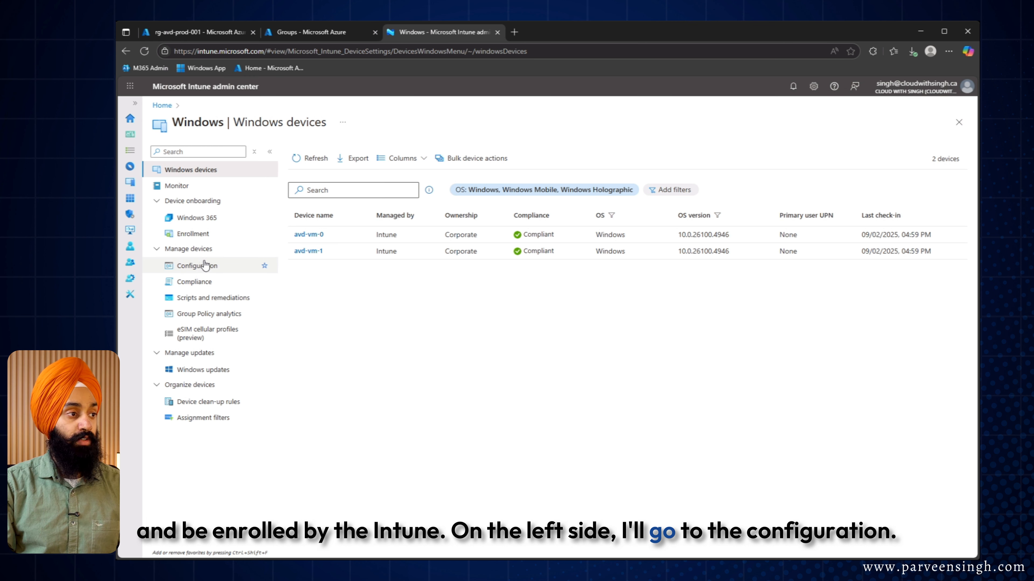
Step: Start a Windows configuration policy for Windows 10 and later using the Settings catalog profile type, and name it AVD-FSLogix
{"action": "left_click", "coordinate": [200, 265]}
{"action": "left_click", "coordinate": [319, 193]}
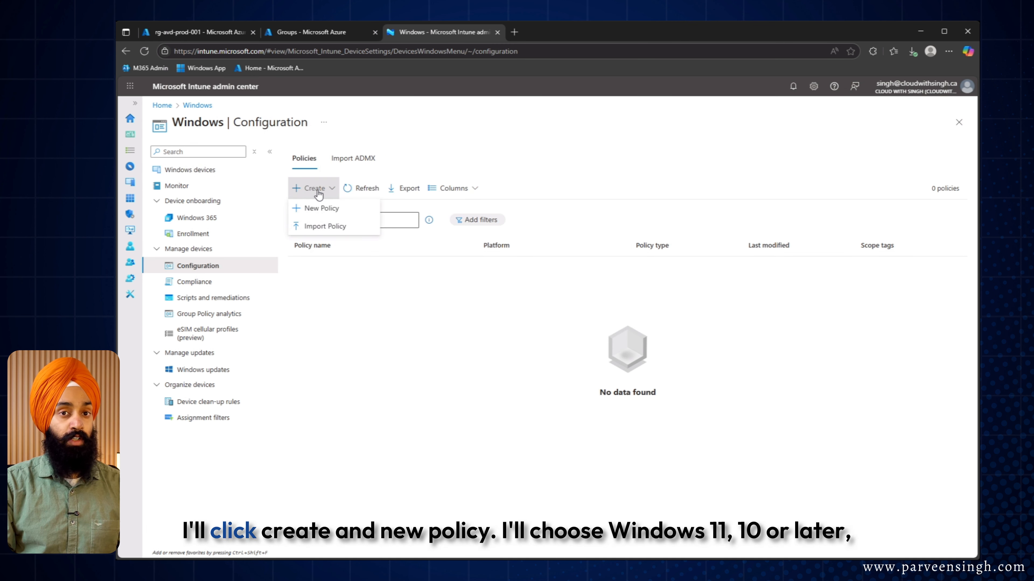
{"action": "left_click", "coordinate": [323, 208]}
{"action": "left_click", "coordinate": [752, 155]}
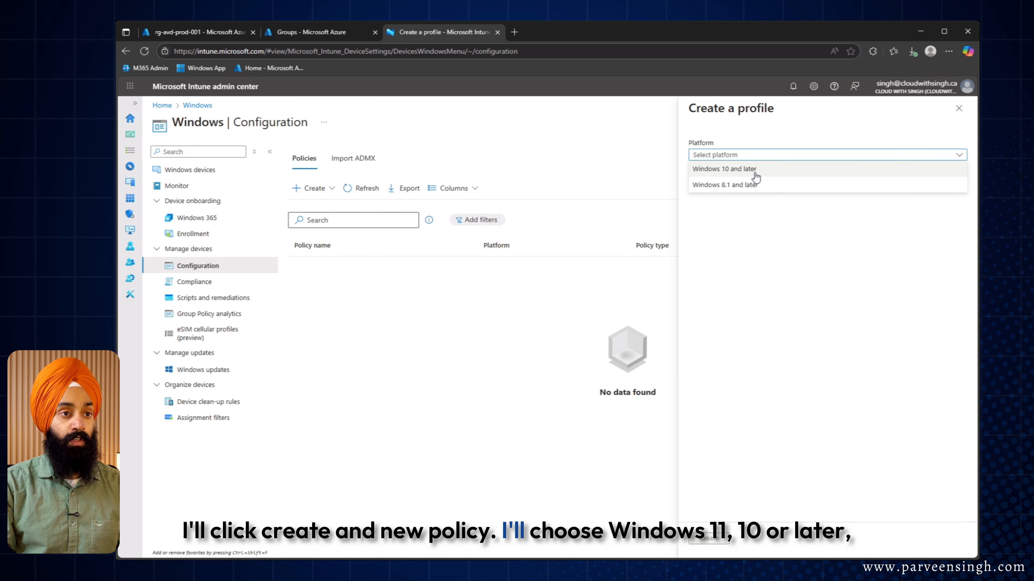
{"action": "left_click", "coordinate": [752, 169]}
{"action": "left_click", "coordinate": [773, 184]}
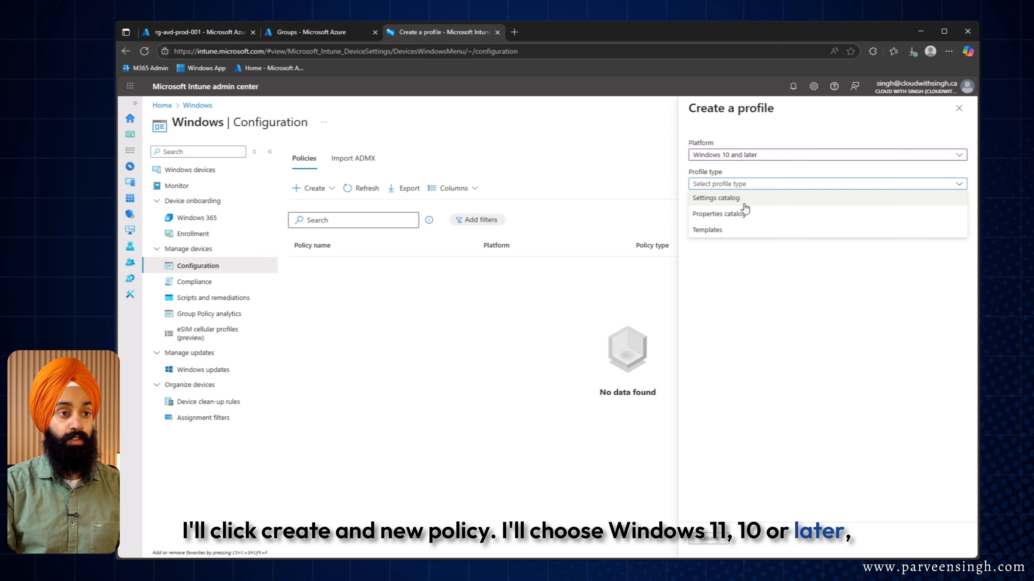
{"action": "left_click", "coordinate": [716, 198]}
{"action": "left_click", "coordinate": [708, 538]}
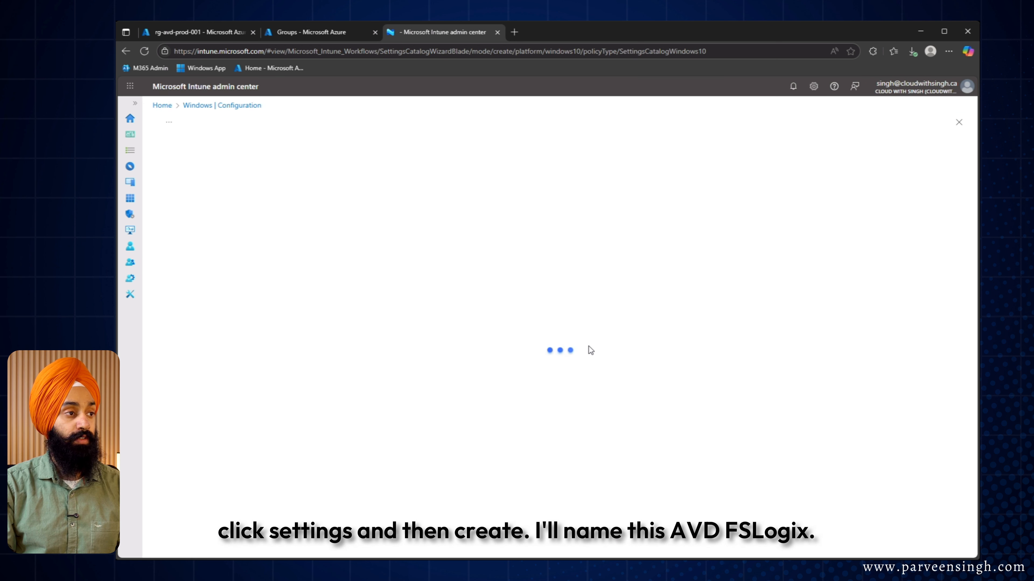
{"action": "type", "text": "D"}
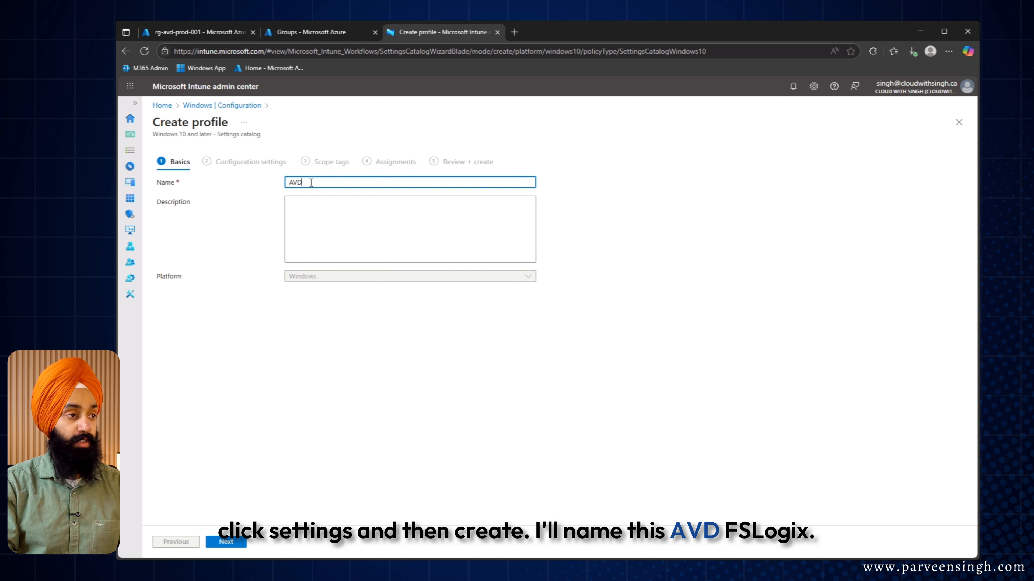
{"action": "type", "text": "-FS"}
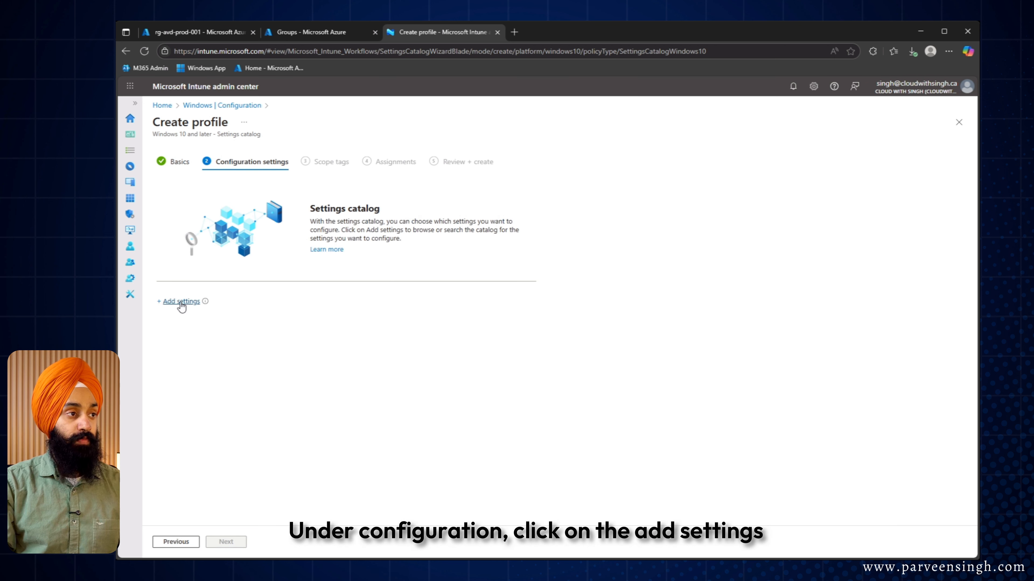
Step: From FSLogix Profile Containers, add VHD Locations, Roam Search, Roam Identity, Prevent Login With Failure, Keep Local Directory, Is Dynamic, Delete Local Profile, Access Network and Enabled
{"action": "left_click", "coordinate": [181, 301]}
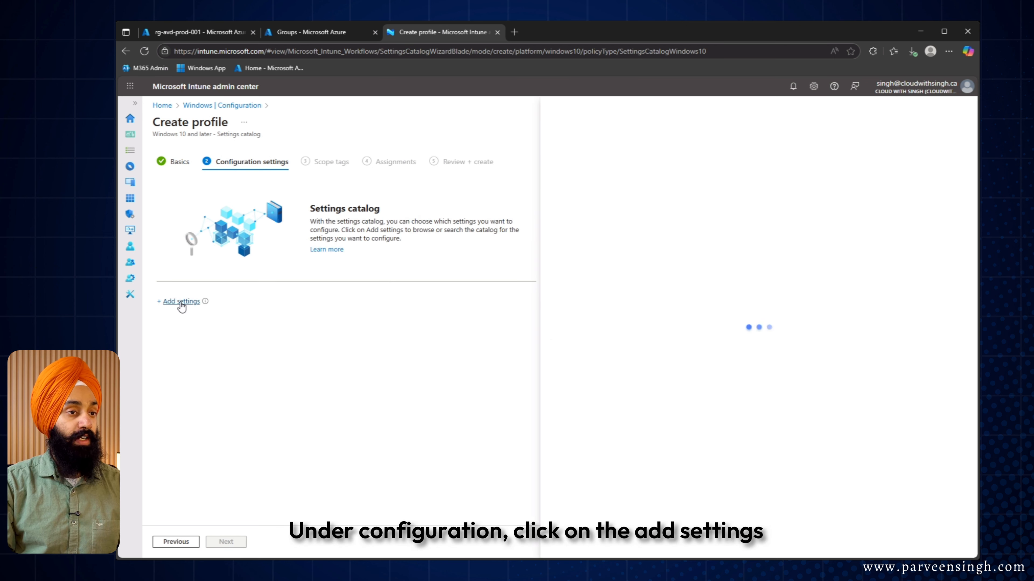
{"action": "type", "text": "fslogix"}
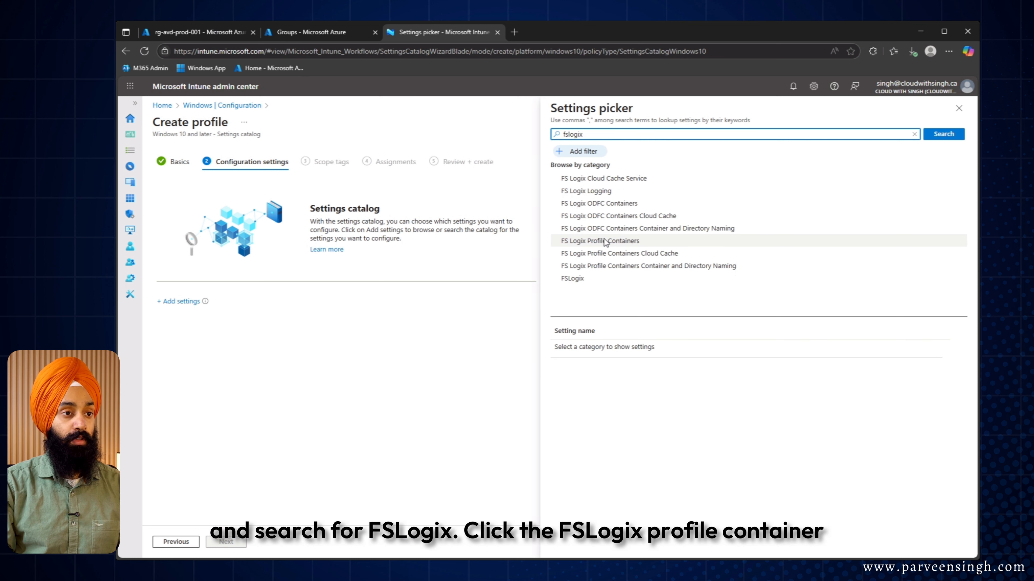
{"action": "left_click", "coordinate": [605, 242]}
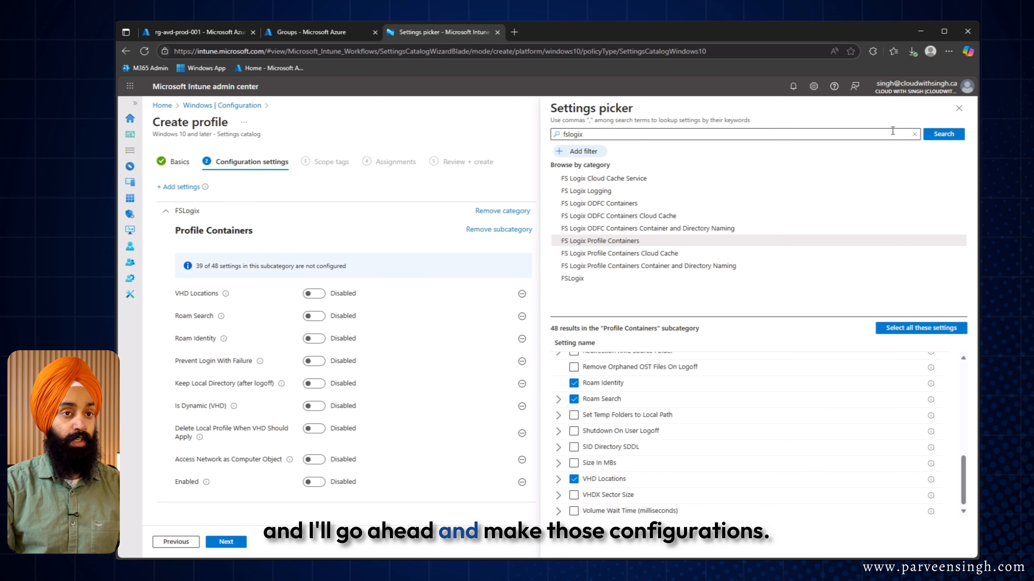
{"action": "left_click", "coordinate": [959, 108]}
Step: Enable all nine added Profile Containers settings, including VHD Locations, leaving the Roam Search option at Disabled
{"action": "left_click", "coordinate": [313, 293]}
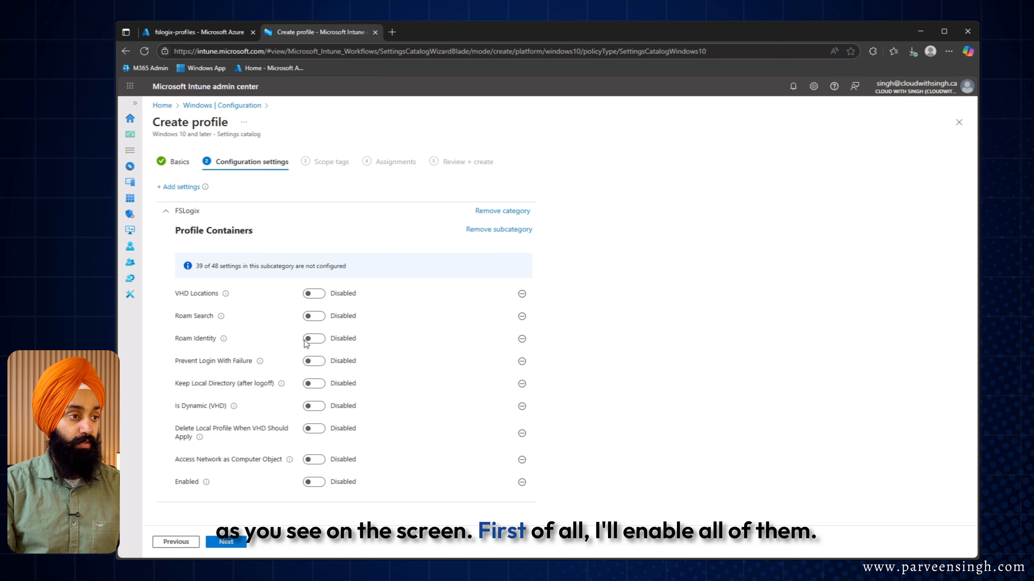
{"action": "left_click", "coordinate": [315, 316]}
{"action": "left_click", "coordinate": [312, 367]}
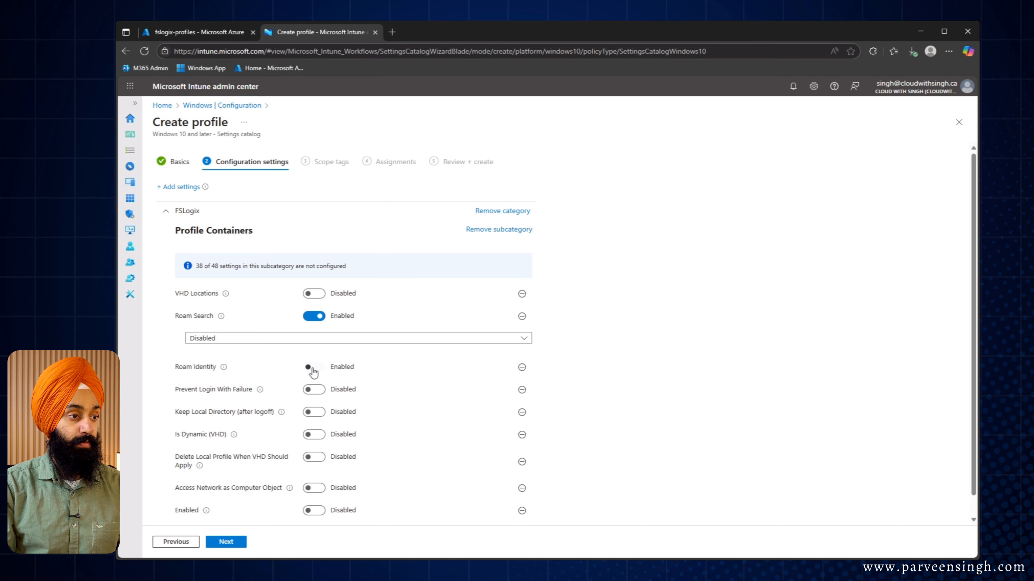
{"action": "left_click", "coordinate": [314, 511]}
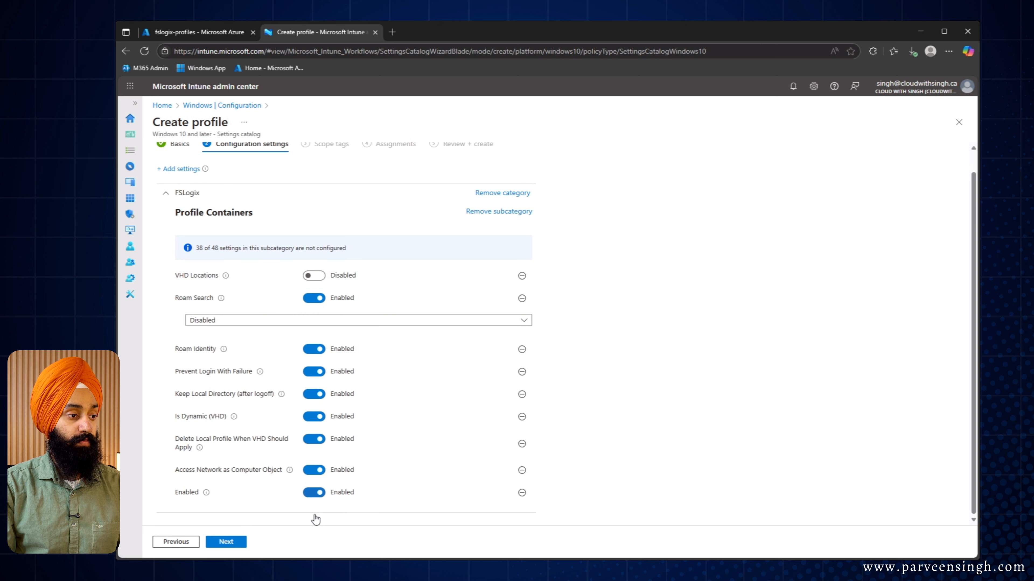
{"action": "left_click", "coordinate": [312, 297]}
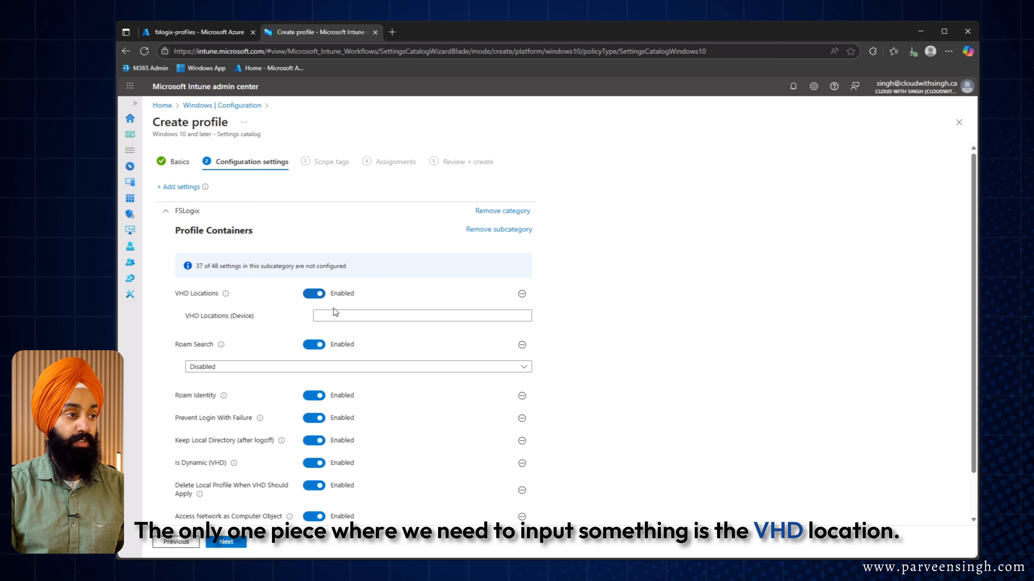
Step: Switch to the Azure portal and copy the share URL of the fslogix-profiles file share for the VHD location
{"action": "left_click", "coordinate": [348, 315]}
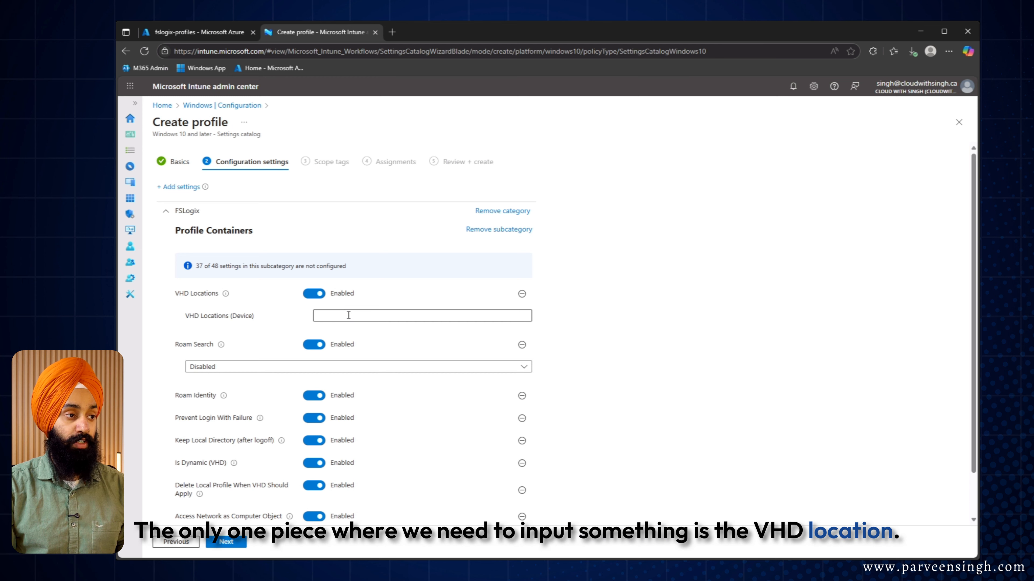
{"action": "left_click", "coordinate": [198, 31]}
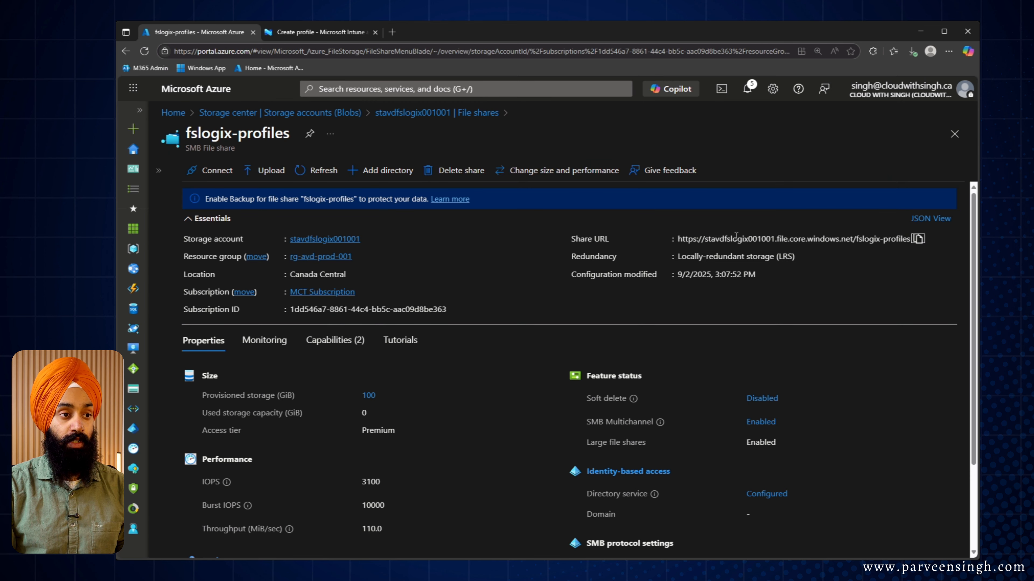
{"action": "left_click_drag", "start_coordinate": [576, 236], "coordinate": [722, 243]}
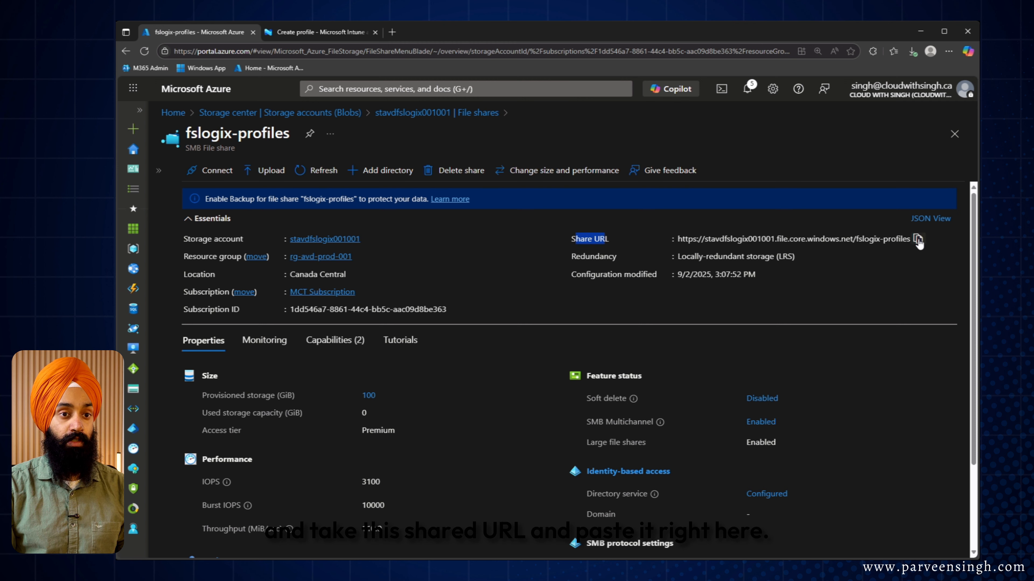
Step: Paste the share URL into the policy's VHD Locations (Device) and rewrite it as \\stavdfslogix001001.file.core.windows.net\fslogix-profiles
{"action": "left_click", "coordinate": [355, 29]}
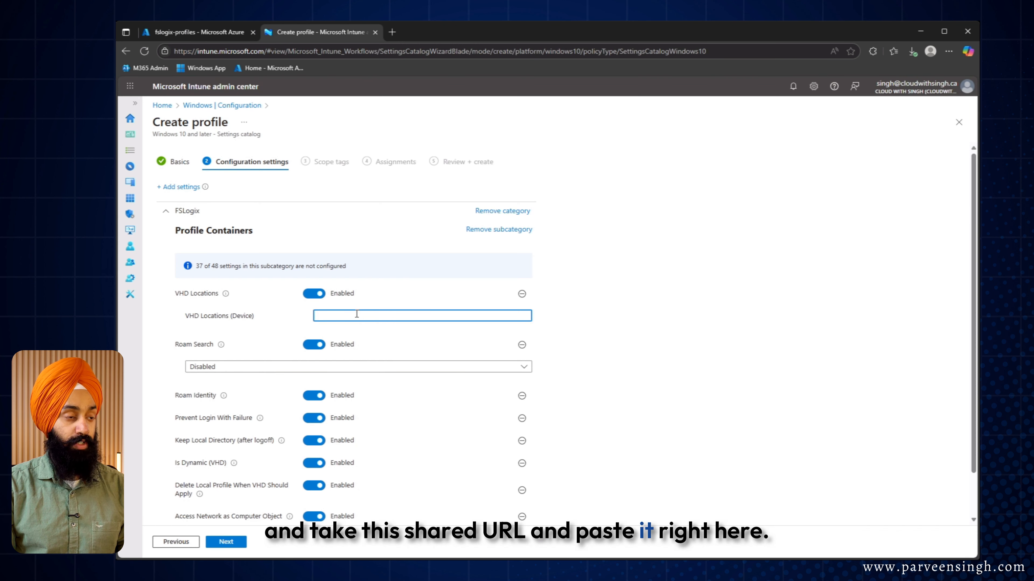
{"action": "type", "text": "https://stavdfslogix001001.file.core.windows.net/fslogix-profiles"}
{"action": "left_click_drag", "start_coordinate": [338, 315], "coordinate": [316, 316]}
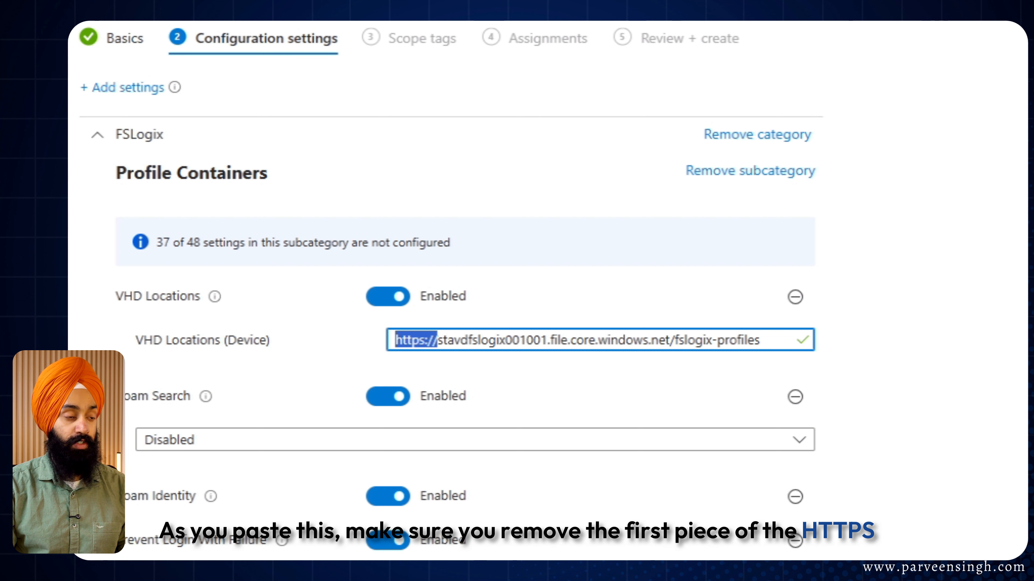
{"action": "key", "text": "BackSpace"}
{"action": "type", "text": "\\\\"}
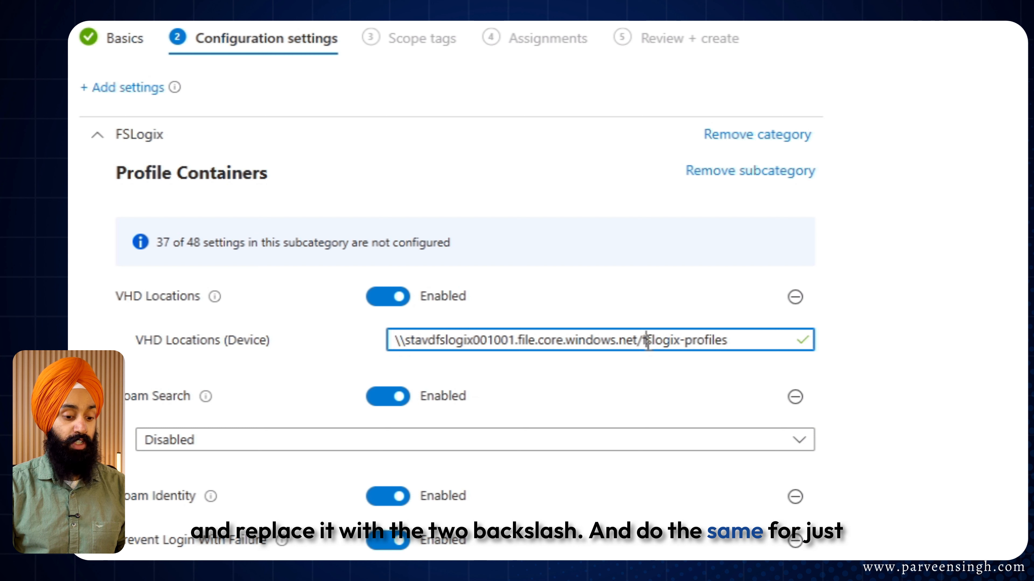
{"action": "key", "text": "BackSpace"}
{"action": "type", "text": "\\"}
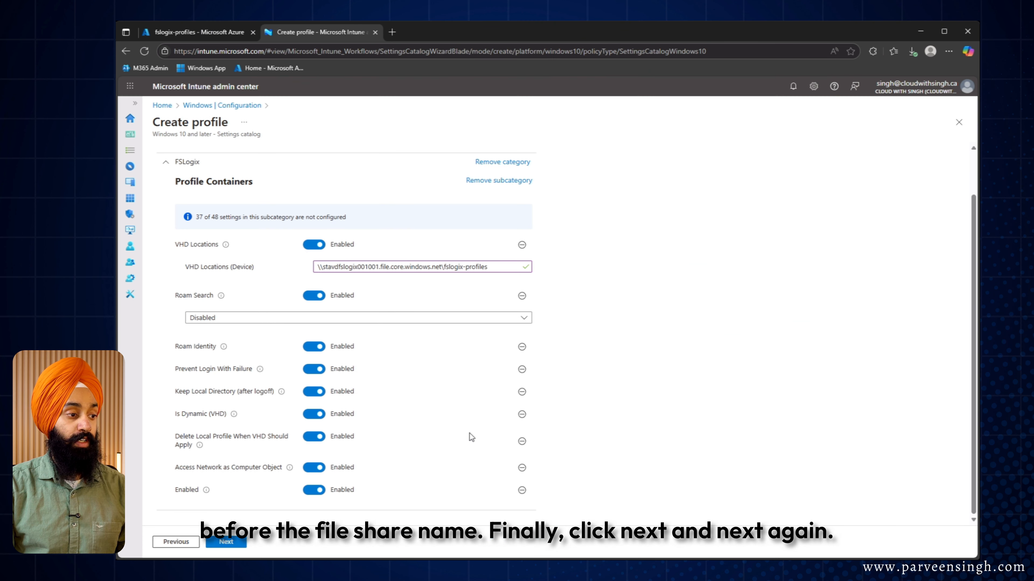
Step: Keep the default scope tag, assign the policy to the AVD-SessionHost group and create the AVD-FSLogix policy
{"action": "left_click", "coordinate": [225, 545]}
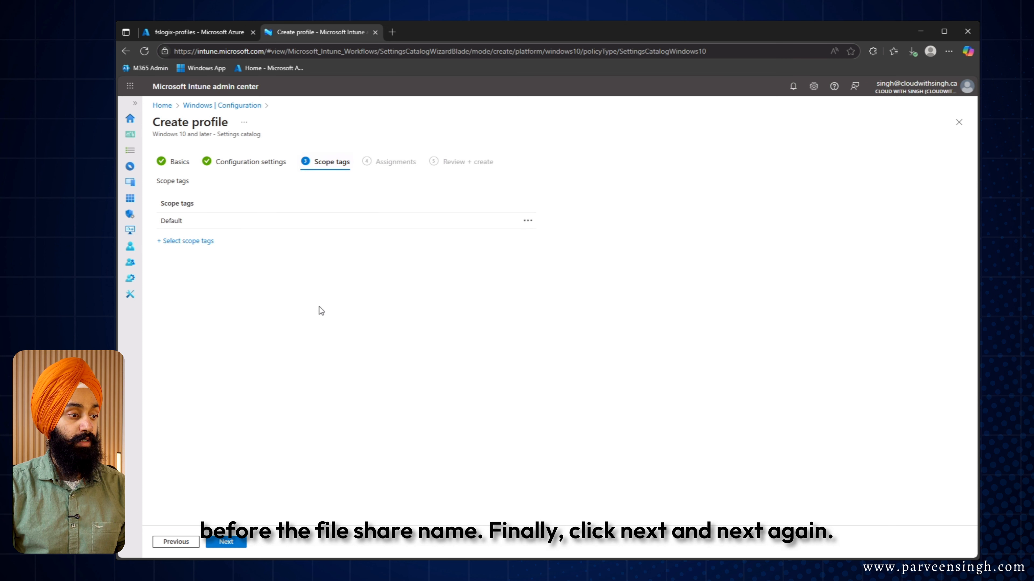
{"action": "left_click", "coordinate": [226, 541]}
{"action": "left_click", "coordinate": [188, 198]}
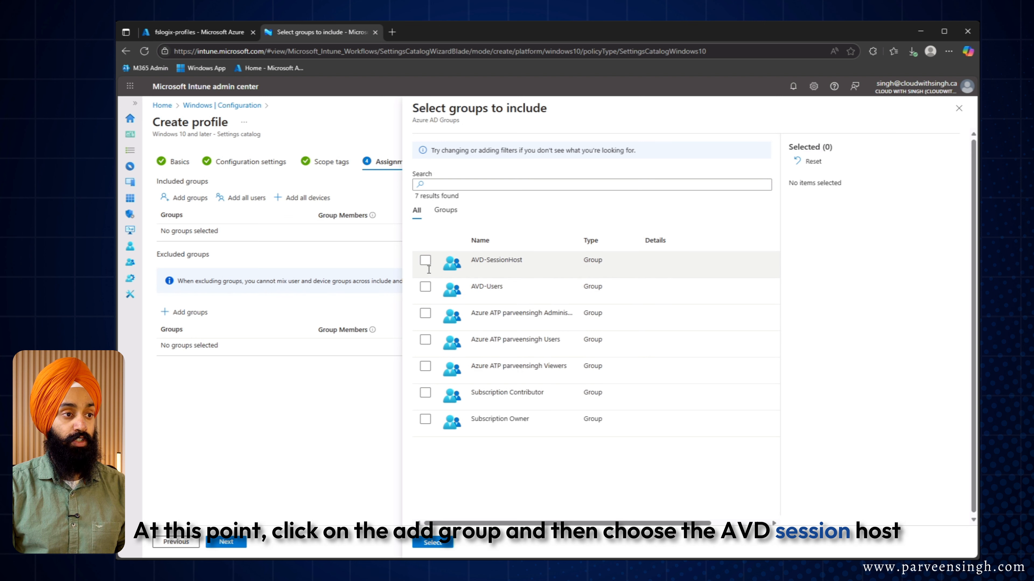
{"action": "left_click", "coordinate": [425, 260]}
{"action": "left_click", "coordinate": [433, 543]}
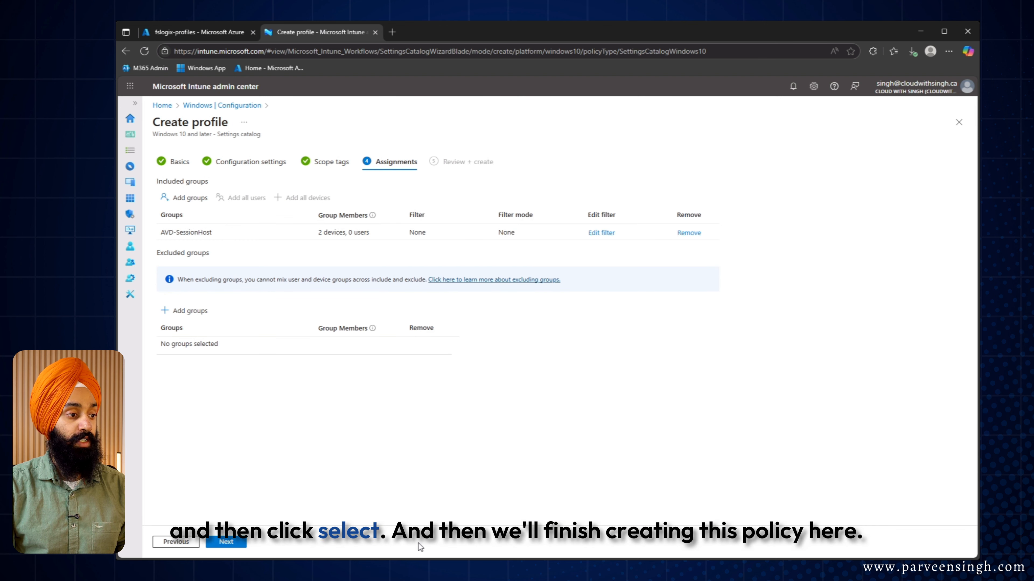
{"action": "left_click", "coordinate": [233, 539]}
{"action": "left_click", "coordinate": [233, 539]}
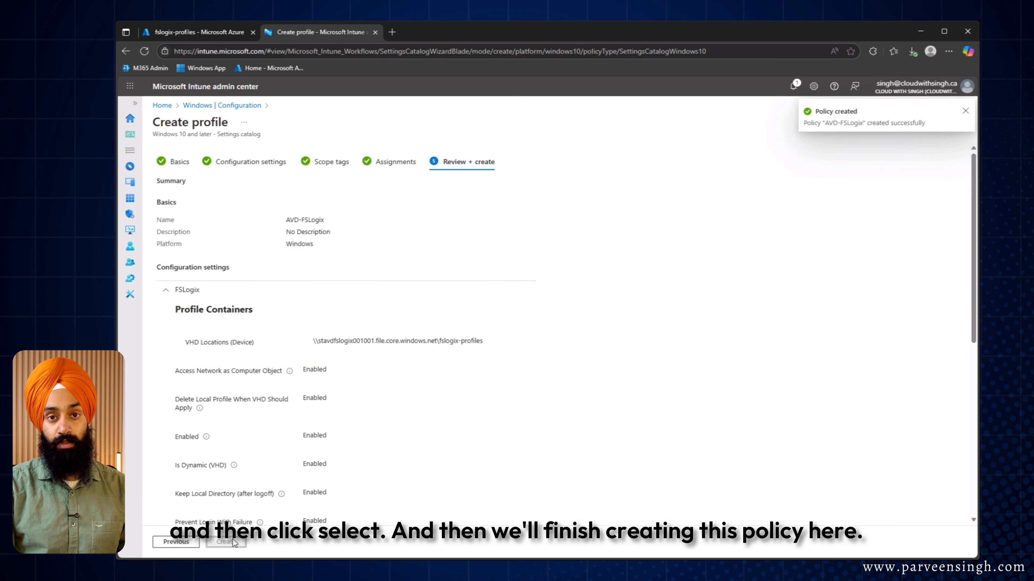
Step: Start another Settings catalog policy for Windows 10 and later, name it AVD-Kerberos and continue to its configuration settings
{"action": "left_click", "coordinate": [314, 188]}
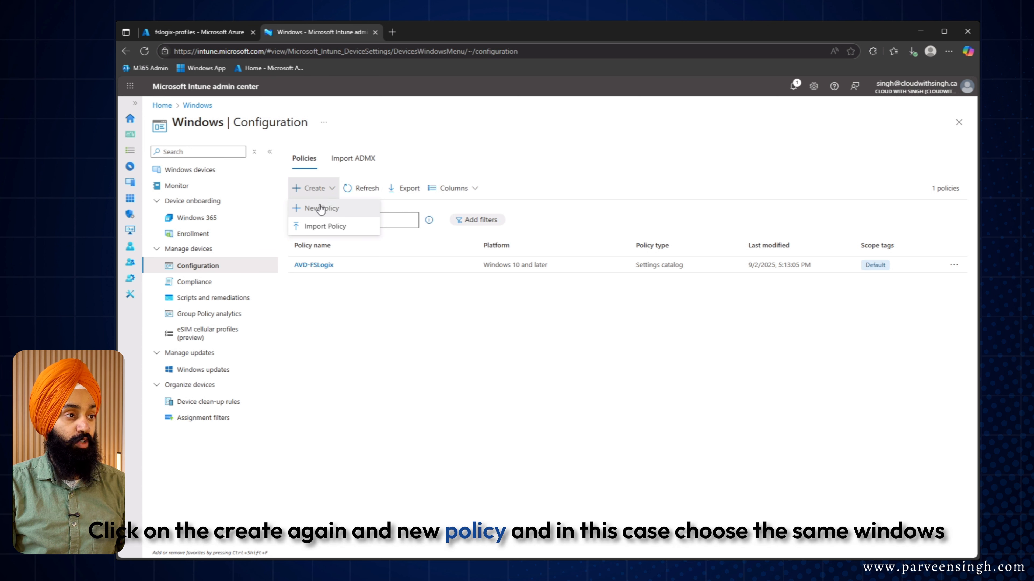
{"action": "left_click", "coordinate": [326, 208]}
{"action": "left_click", "coordinate": [714, 155]}
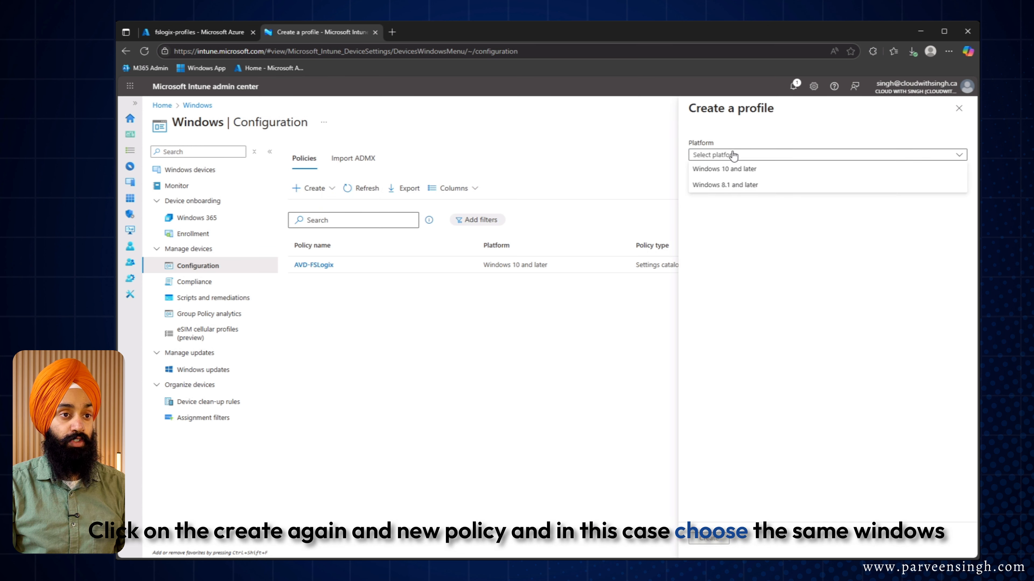
{"action": "left_click", "coordinate": [743, 173]}
{"action": "left_click", "coordinate": [756, 183]}
{"action": "left_click", "coordinate": [747, 199]}
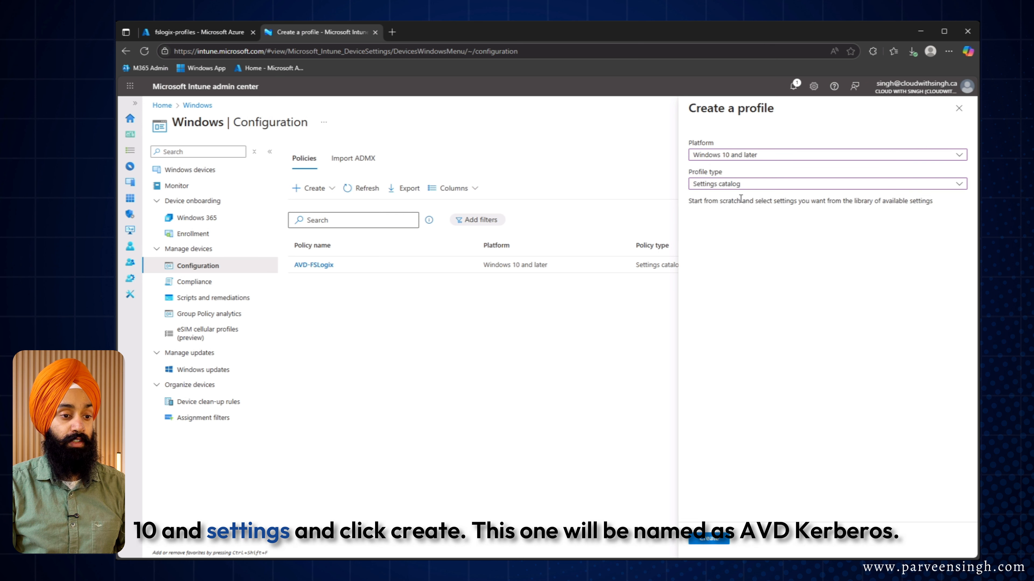
{"action": "left_click", "coordinate": [713, 544]}
{"action": "left_click", "coordinate": [319, 181]}
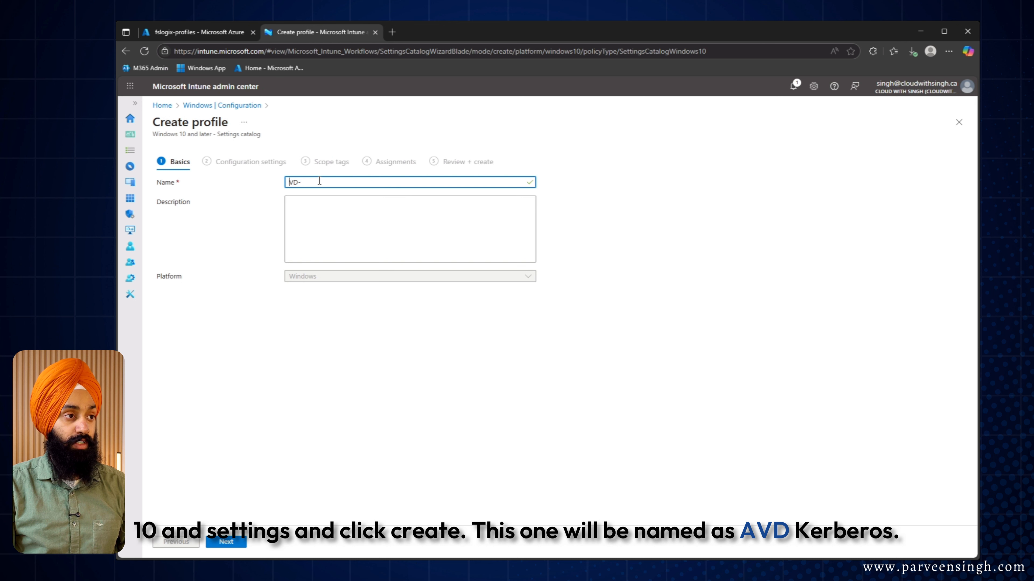
{"action": "type", "text": "A"}
{"action": "key", "text": "End"}
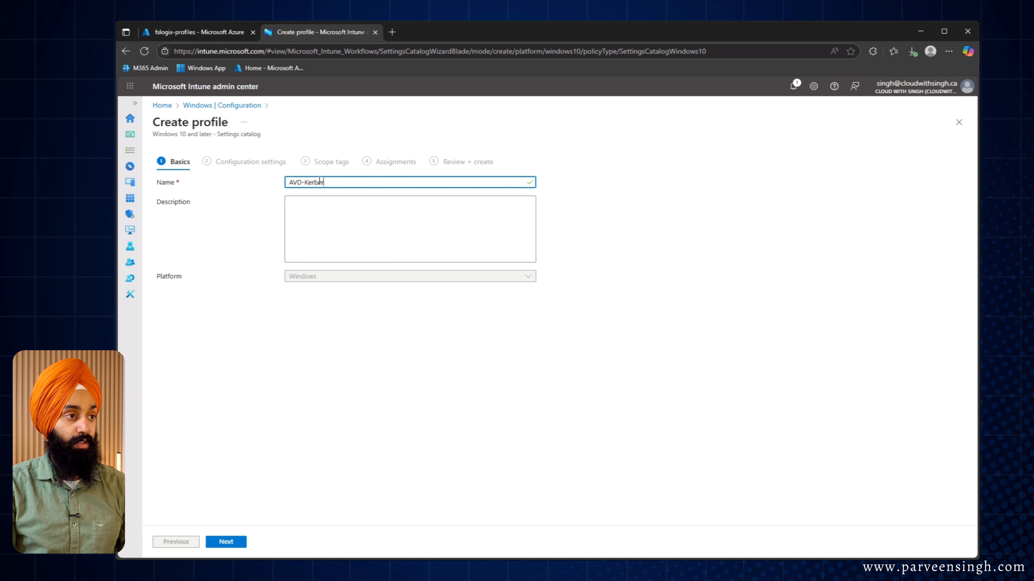
{"action": "left_click", "coordinate": [226, 541]}
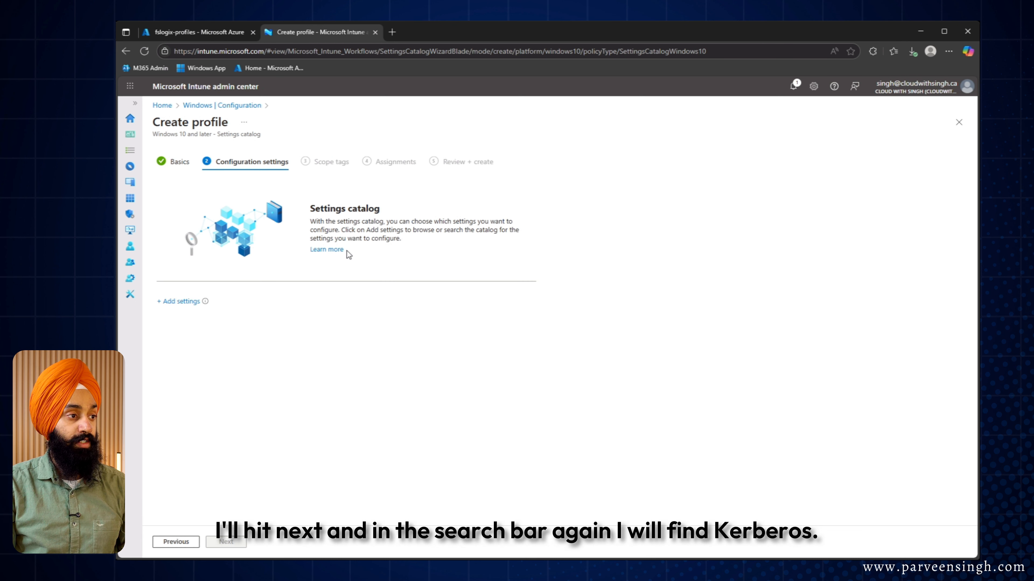
Step: Search the settings picker for Kerberos, add Cloud Kerberos Ticket Retrieval Enabled from the Kerberos category and enable it
{"action": "left_click", "coordinate": [180, 302]}
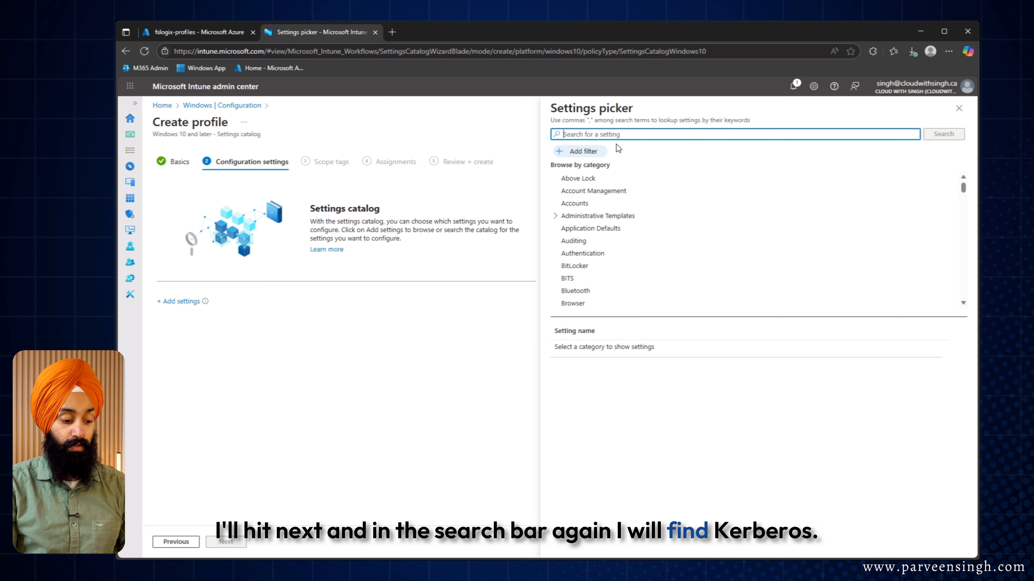
{"action": "type", "text": "Kerb"}
{"action": "type", "text": "eros"}
{"action": "key", "text": "Return"}
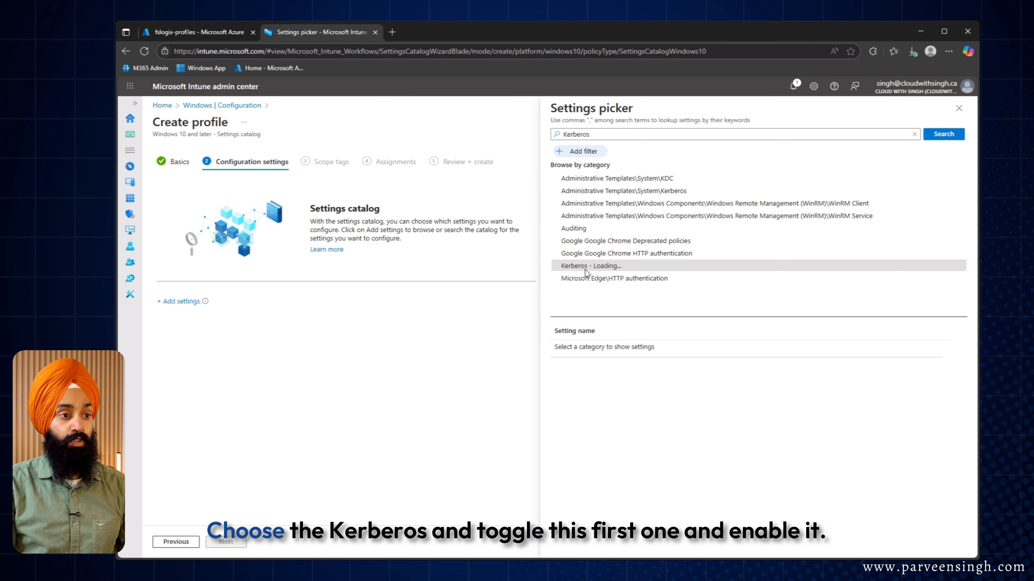
{"action": "left_click", "coordinate": [574, 266]}
{"action": "left_click", "coordinate": [574, 359]}
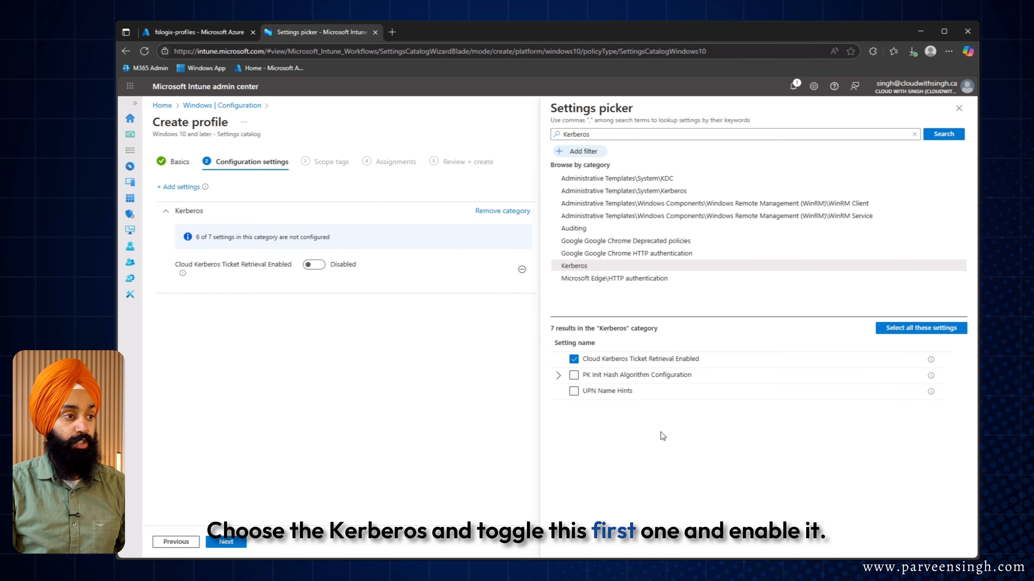
{"action": "left_click", "coordinate": [314, 265]}
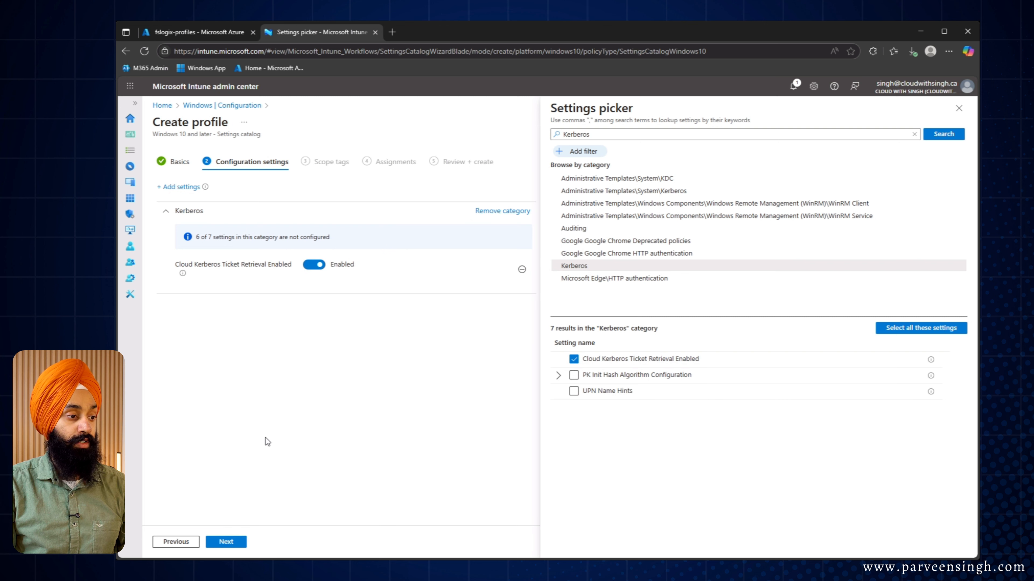
Step: Keep the default scope tag, assign the policy to the AVD-SessionHost group and create the AVD-Kerberos policy
{"action": "left_click", "coordinate": [225, 541]}
{"action": "left_click", "coordinate": [225, 542]}
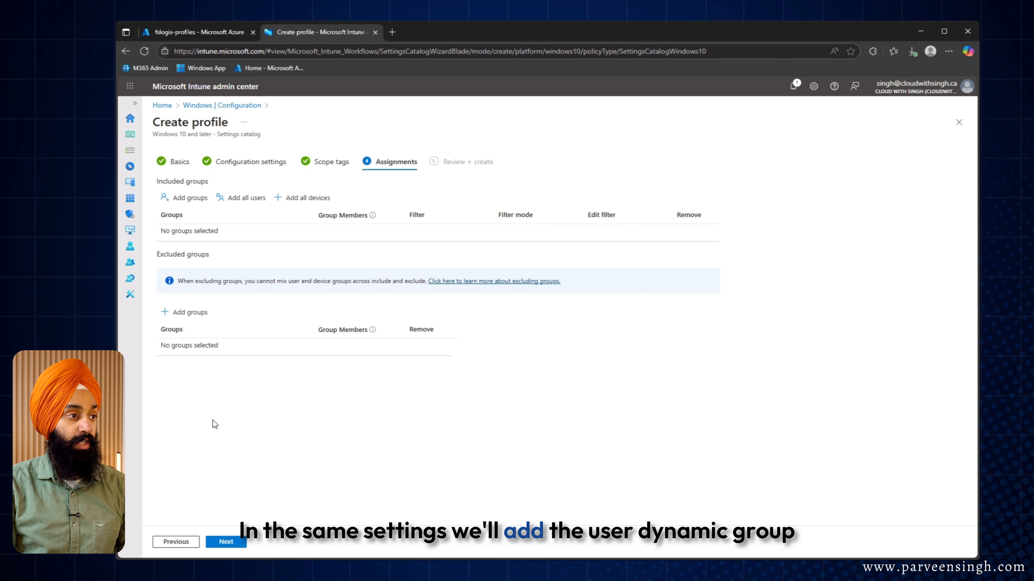
{"action": "left_click", "coordinate": [187, 198]}
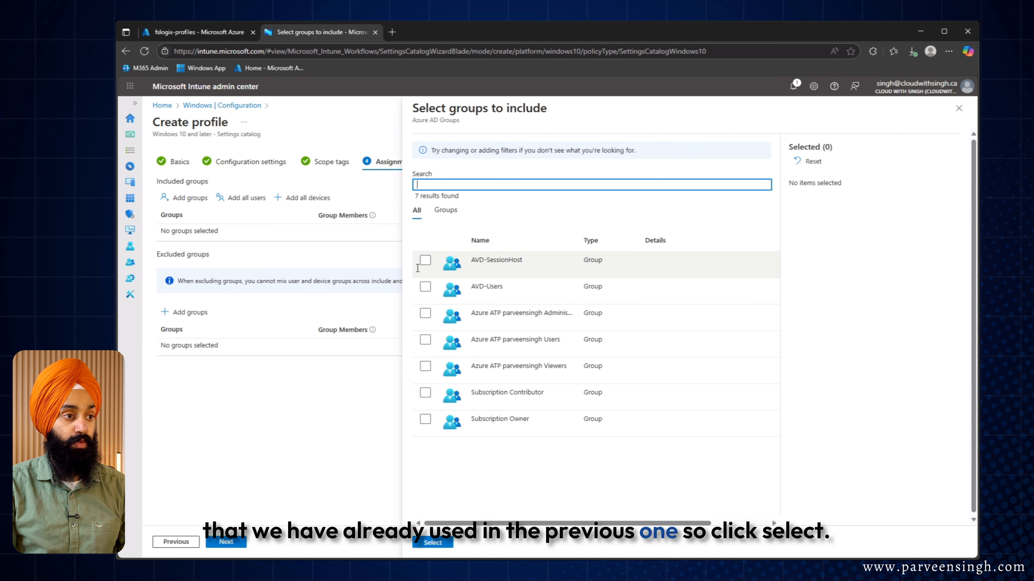
{"action": "left_click", "coordinate": [425, 260]}
{"action": "left_click", "coordinate": [431, 542]}
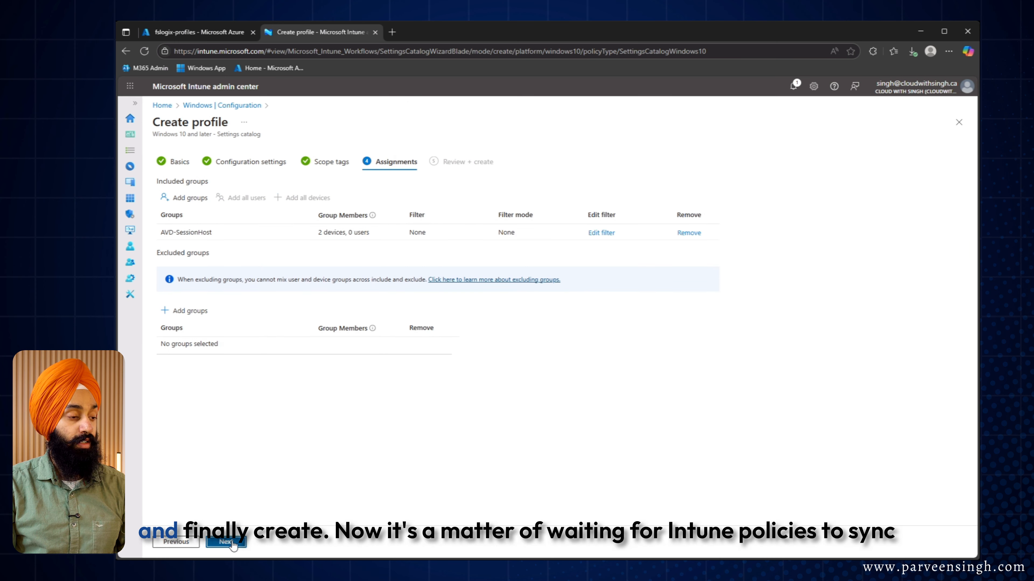
{"action": "left_click", "coordinate": [240, 543]}
{"action": "left_click", "coordinate": [226, 542]}
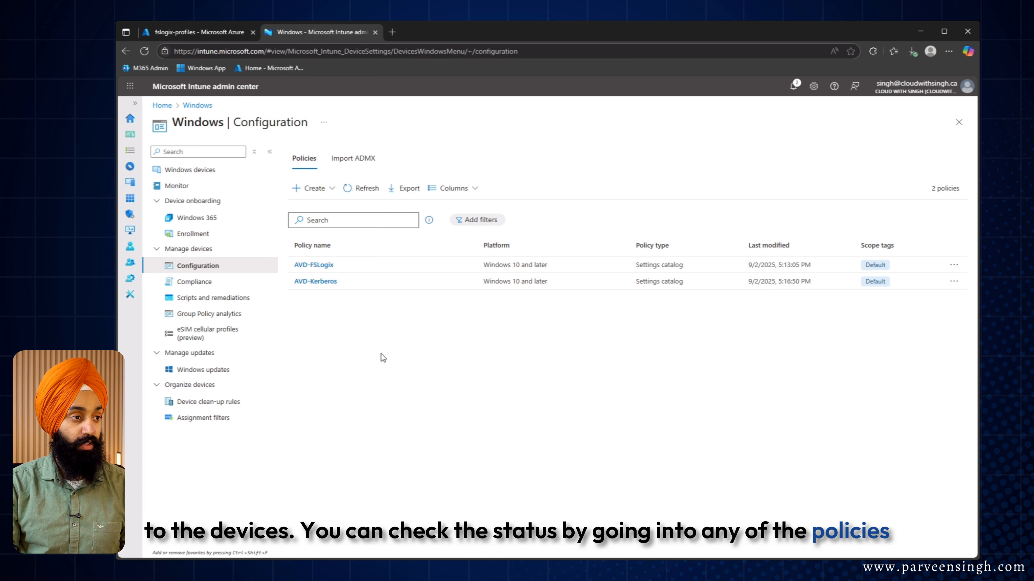
Step: Check the device and user check-in status of the AVD-FSLogix policy, return to the policy list and open AVD-Kerberos
{"action": "left_click", "coordinate": [313, 265]}
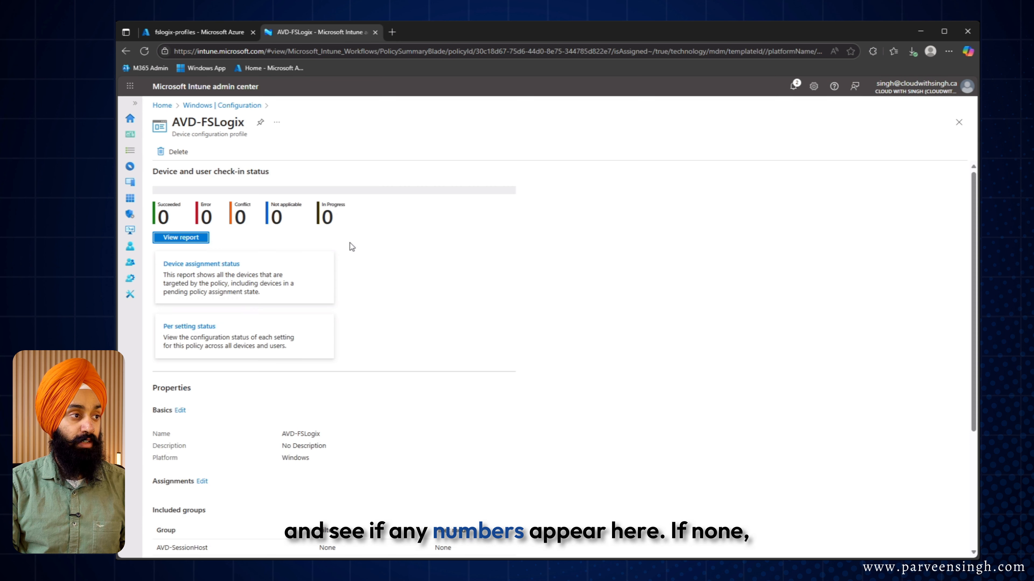
{"action": "left_click", "coordinate": [249, 107]}
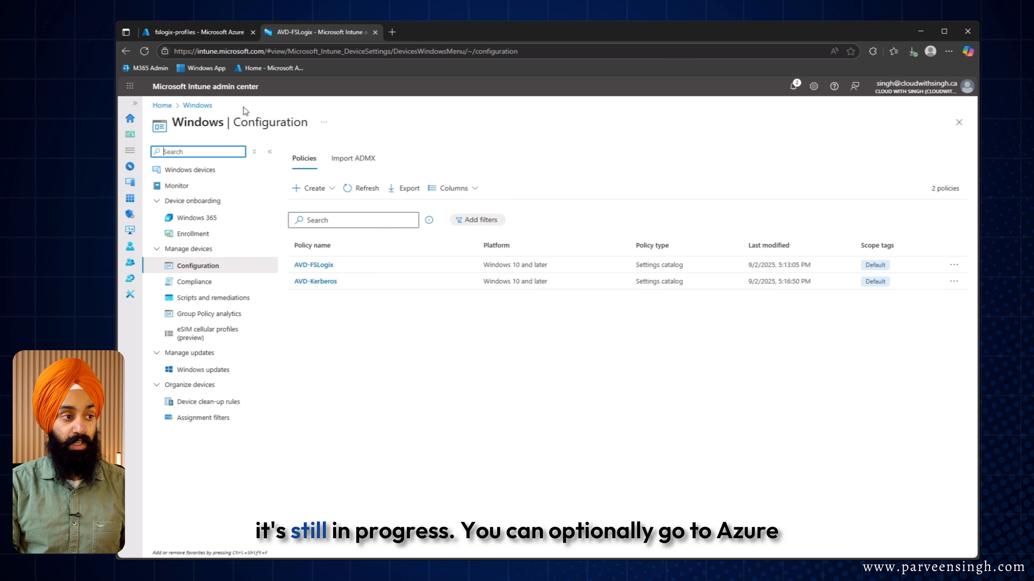
{"action": "left_click", "coordinate": [313, 282]}
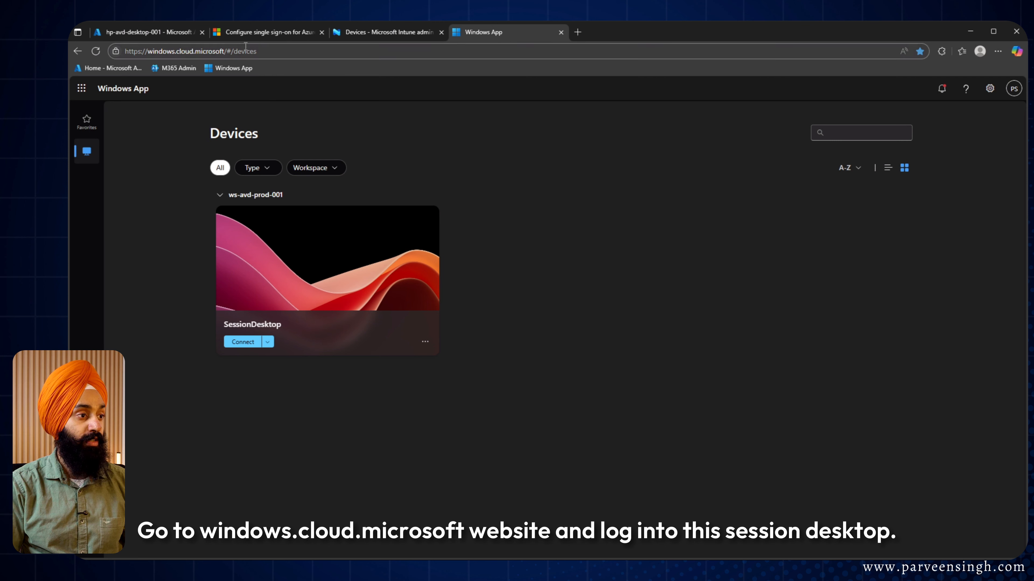
Step: In Windows App on the web, connect to SessionDesktop in the ws-avd-prod-001 workspace with the default in-session settings
{"action": "left_click", "coordinate": [246, 343]}
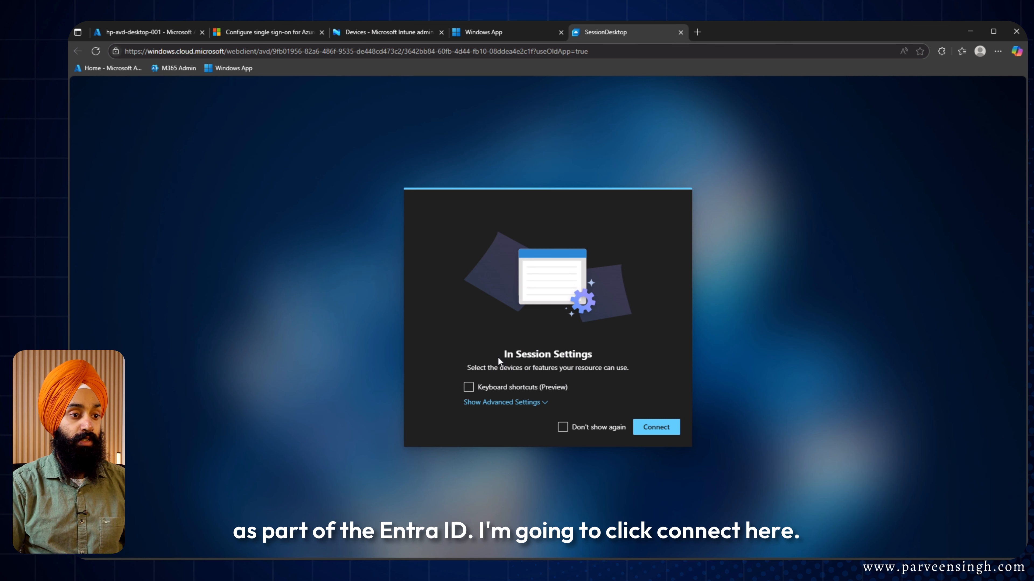
{"action": "left_click", "coordinate": [664, 427]}
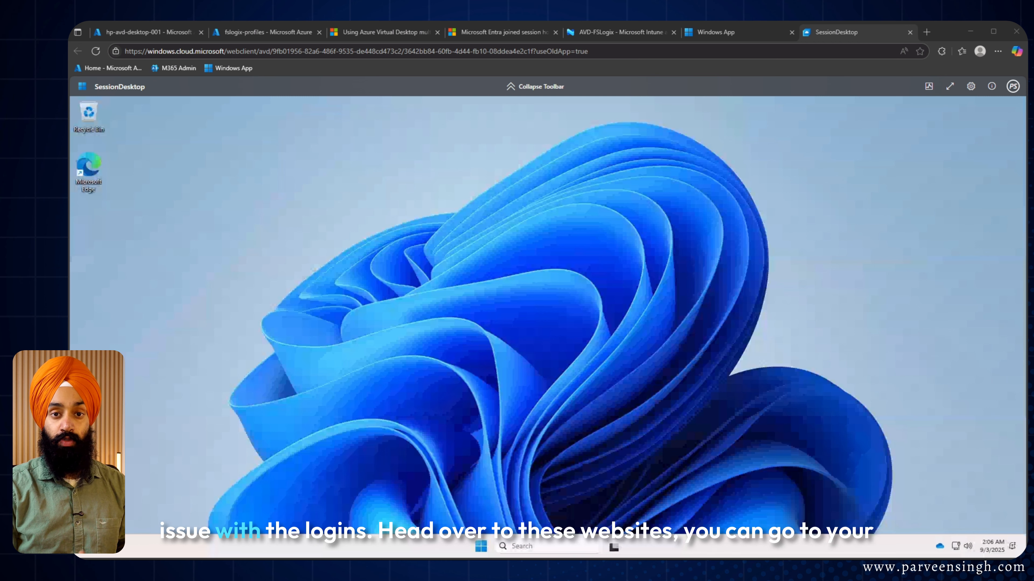
Step: Return to the RDP Properties of host pool hp-avd-desktop-001 in the Azure portal and open the linked Microsoft Entra single sign-on documentation
{"action": "left_click", "coordinate": [379, 32]}
{"action": "left_click", "coordinate": [272, 34]}
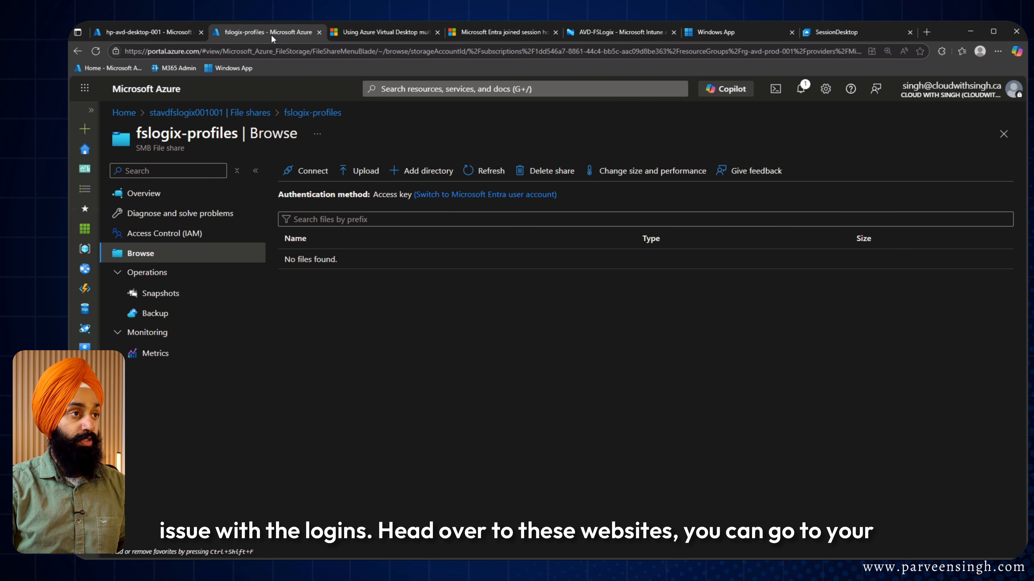
{"action": "left_click", "coordinate": [149, 33]}
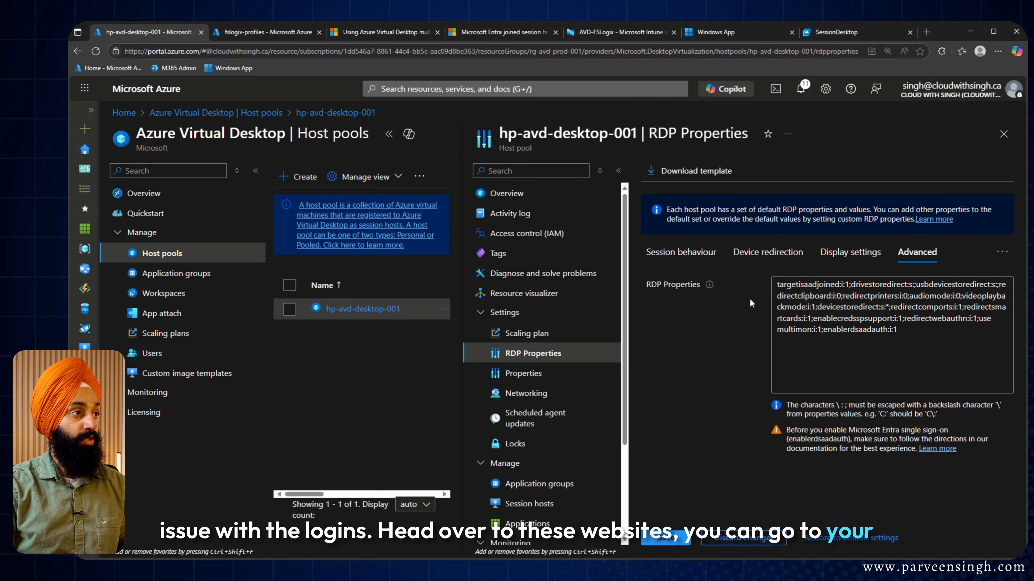
{"action": "left_click", "coordinate": [926, 449]}
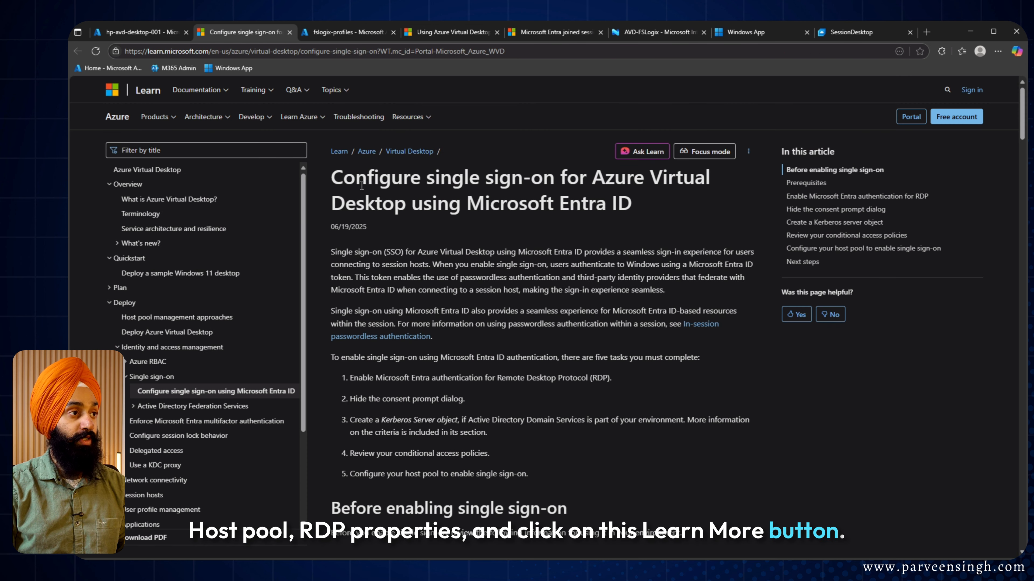
Step: Read the single sign-on article's introduction, session lock behavior, administrator account guidance and prerequisites, including the Microsoft Graph PowerShell SDK requirement
{"action": "left_click_drag", "start_coordinate": [335, 177], "coordinate": [545, 203]}
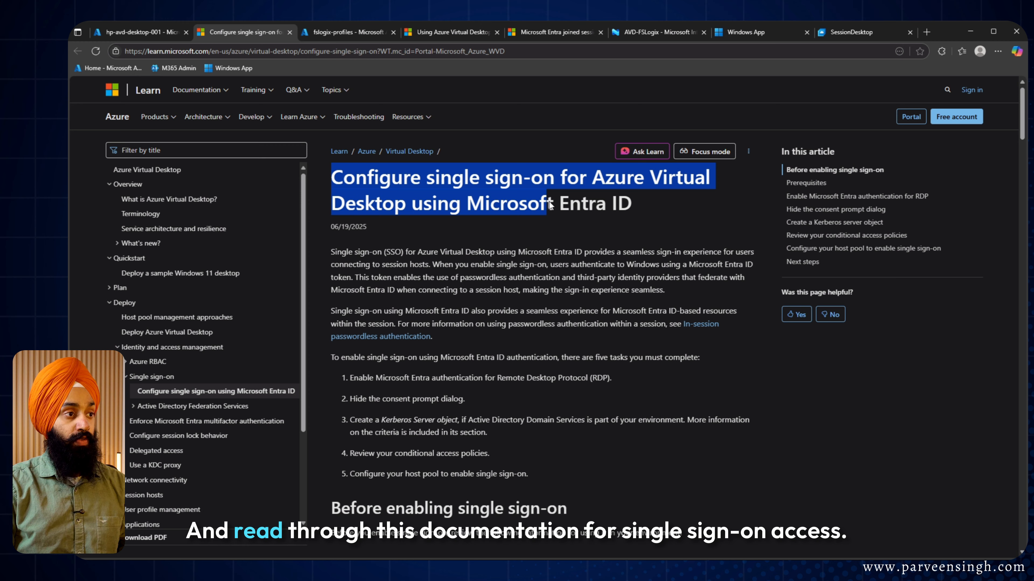
{"action": "left_click", "coordinate": [549, 288]}
{"action": "scroll", "coordinate": [549, 288], "scroll_direction": "down", "scroll_amount": 5}
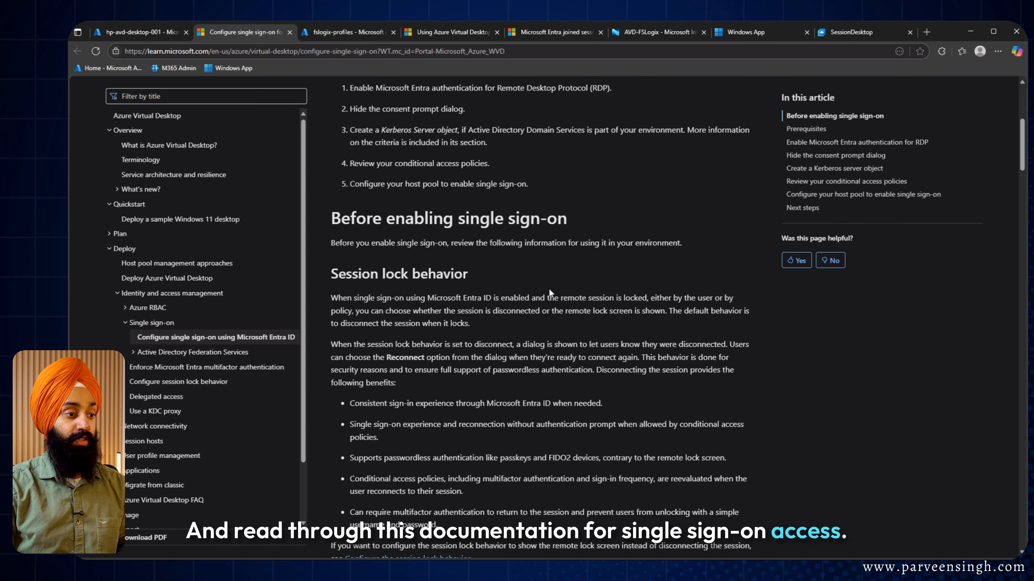
{"action": "scroll", "coordinate": [549, 288], "scroll_direction": "down", "scroll_amount": 10}
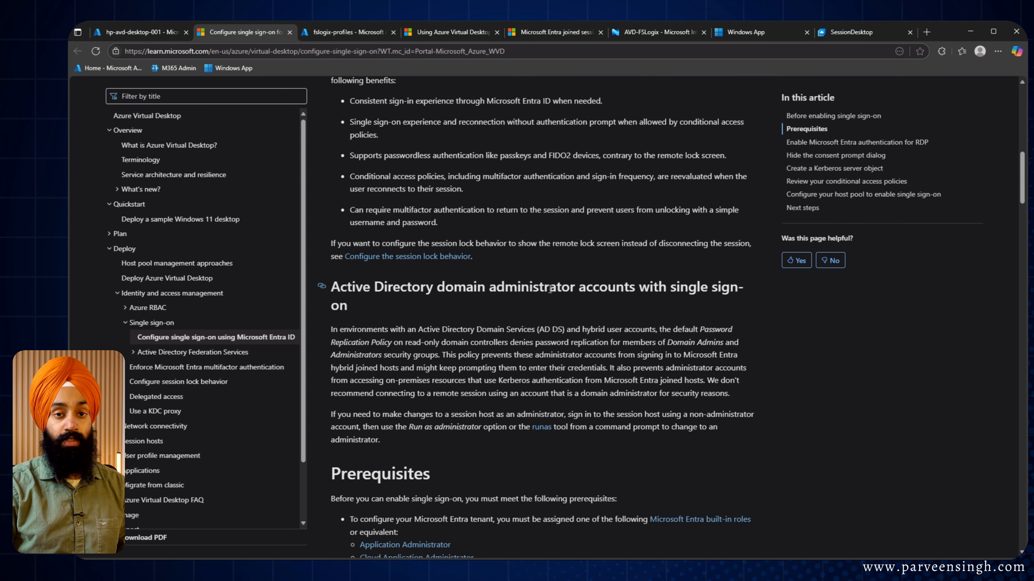
{"action": "scroll", "coordinate": [549, 290], "scroll_direction": "down", "scroll_amount": 7}
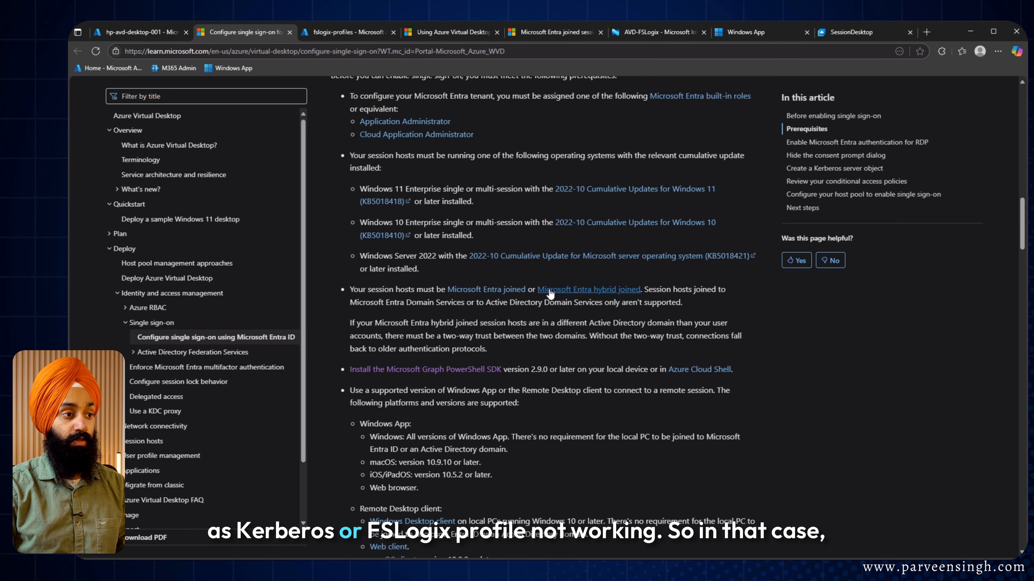
{"action": "scroll", "coordinate": [549, 291], "scroll_direction": "up", "scroll_amount": 1}
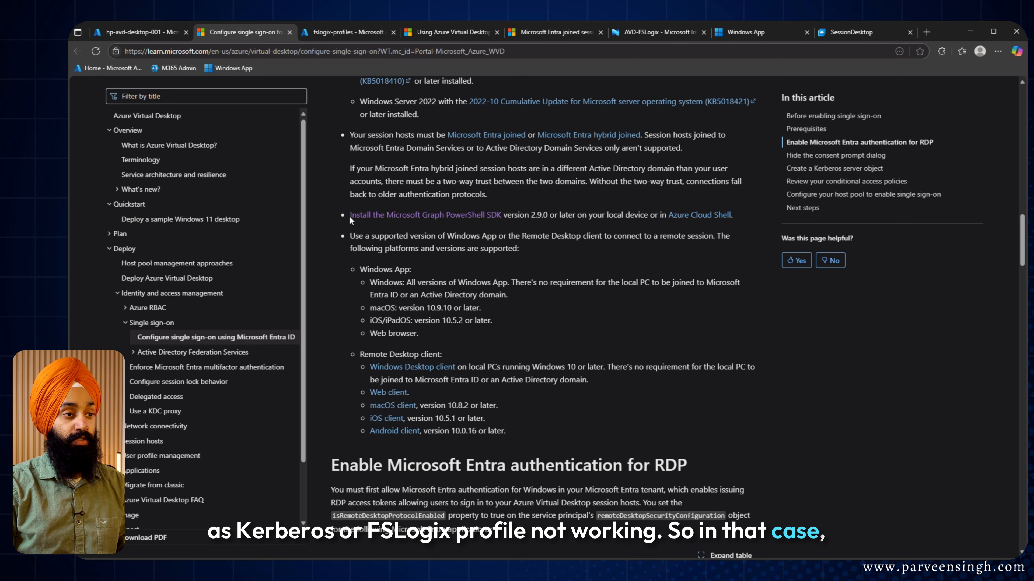
Step: Examine the application IDs and PowerShell commands for enabling Microsoft Entra authentication for RDP and verifying isRemoteDesktopProtocolEnabled
{"action": "scroll", "coordinate": [535, 273], "scroll_direction": "down", "scroll_amount": 10}
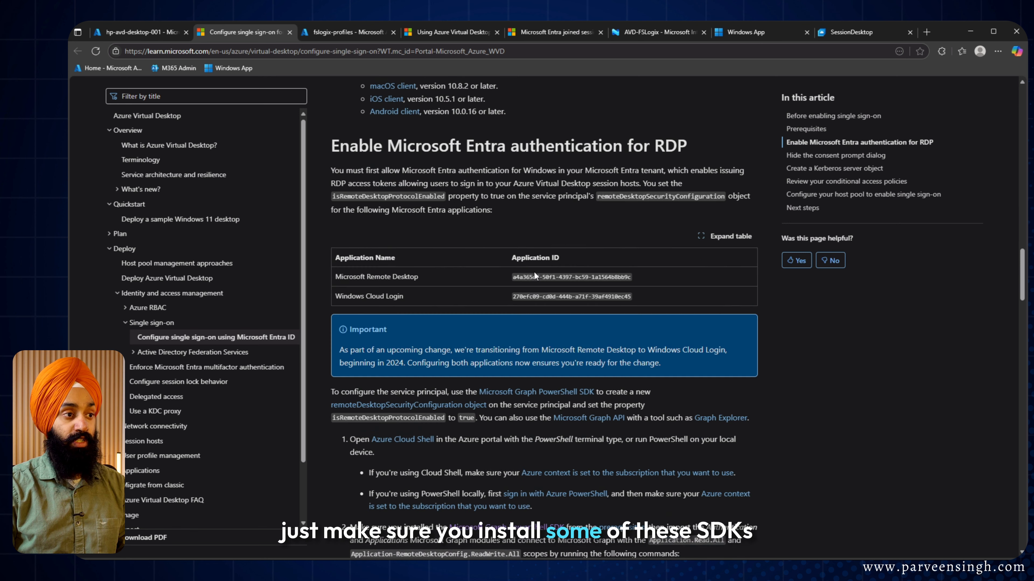
{"action": "scroll", "coordinate": [534, 273], "scroll_direction": "down", "scroll_amount": 1}
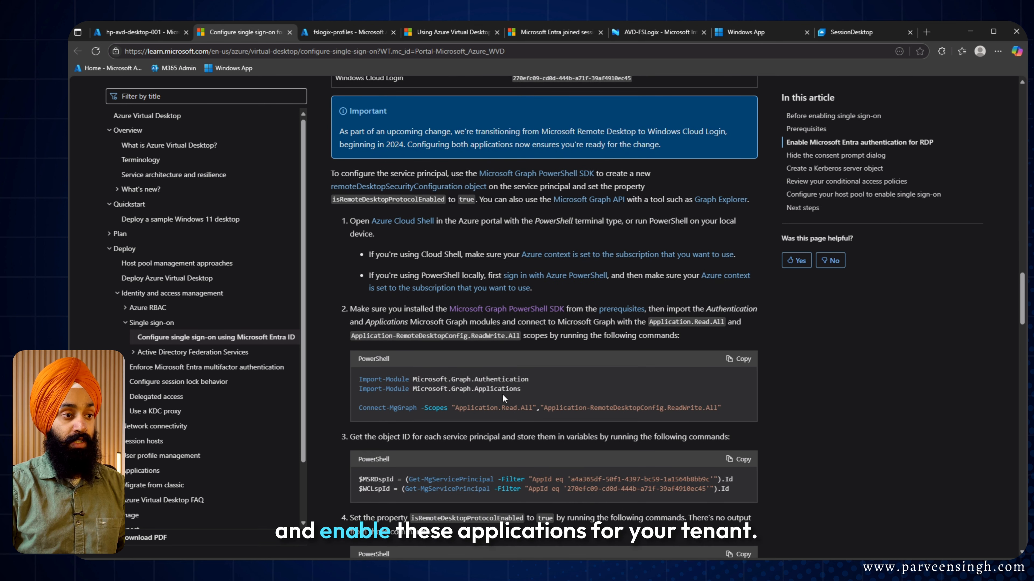
{"action": "left_click_drag", "start_coordinate": [360, 372], "coordinate": [744, 408]}
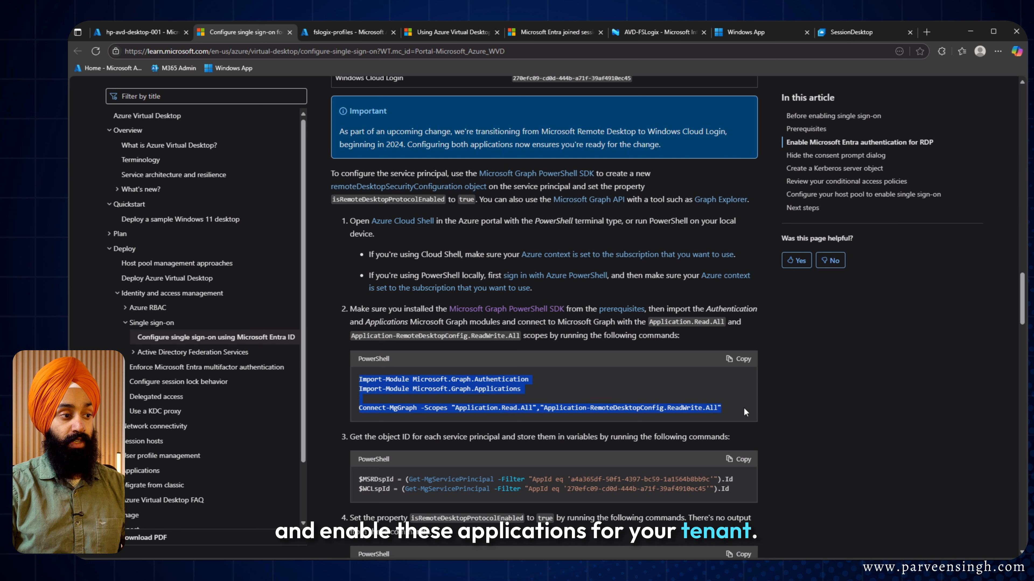
{"action": "left_click", "coordinate": [684, 395]}
{"action": "scroll", "coordinate": [684, 398], "scroll_direction": "down", "scroll_amount": 2}
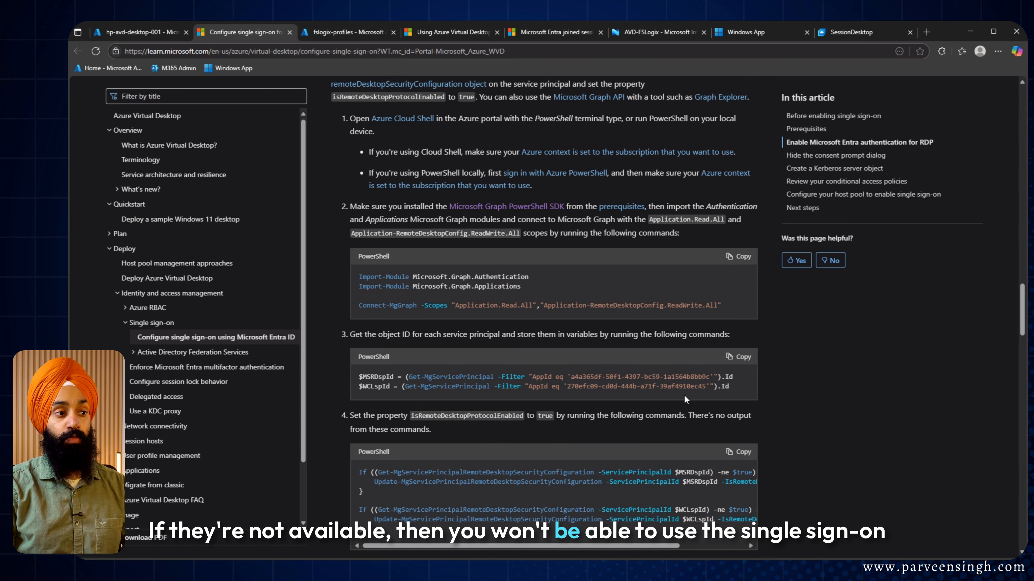
{"action": "scroll", "coordinate": [683, 397], "scroll_direction": "down", "scroll_amount": 4}
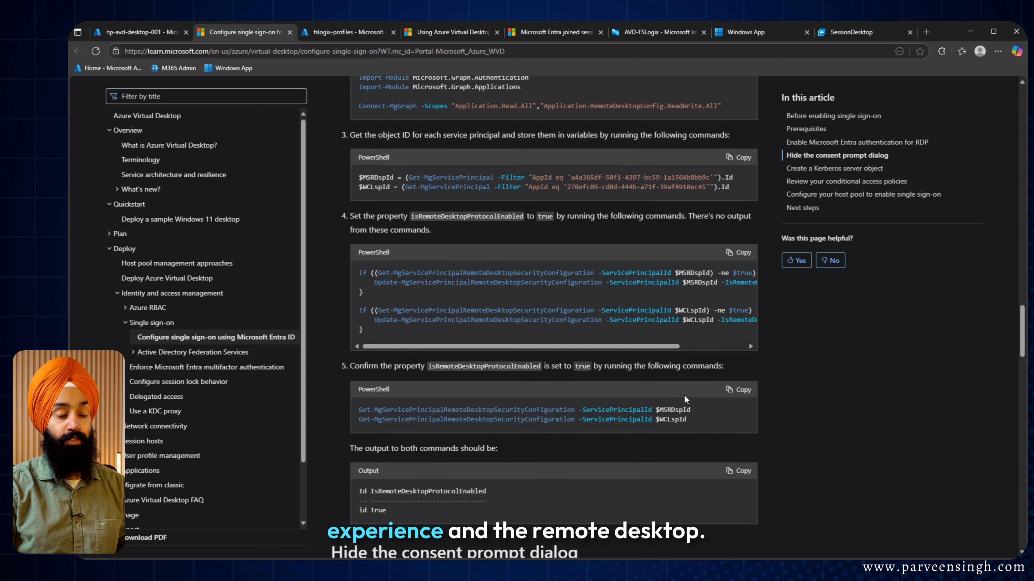